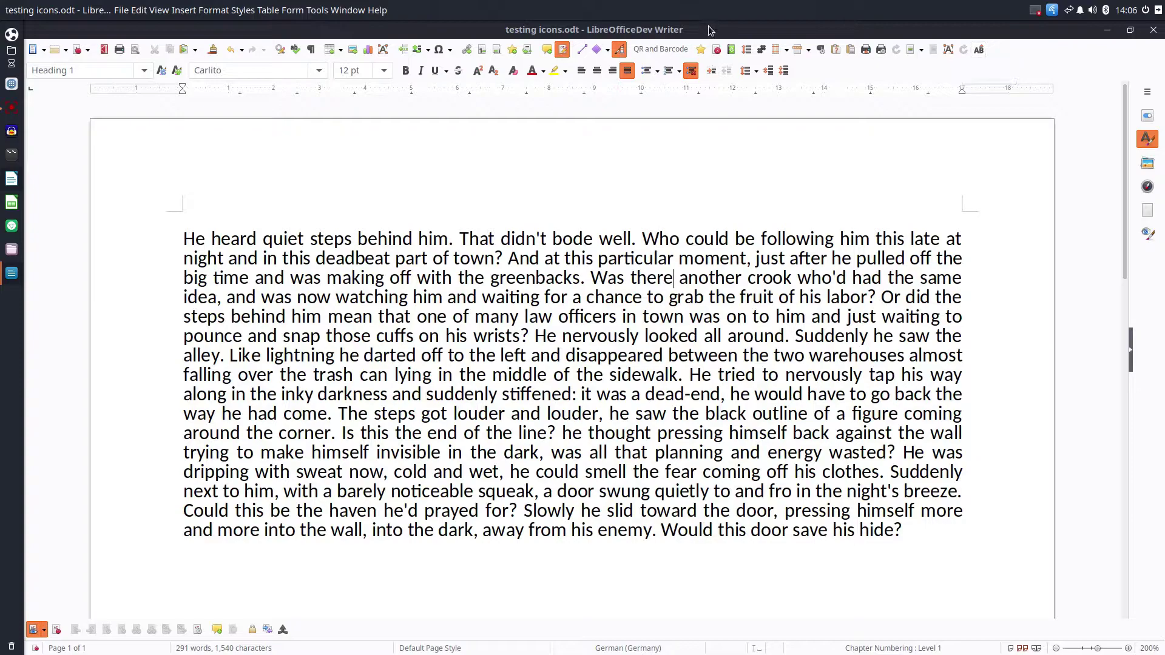
Add the 150% zoom command to the Formatting toolbar through Customize Toolbar
right_click(688, 49)
right_click(563, 62)
right_click(564, 61)
left_click(577, 479)
left_click(382, 142)
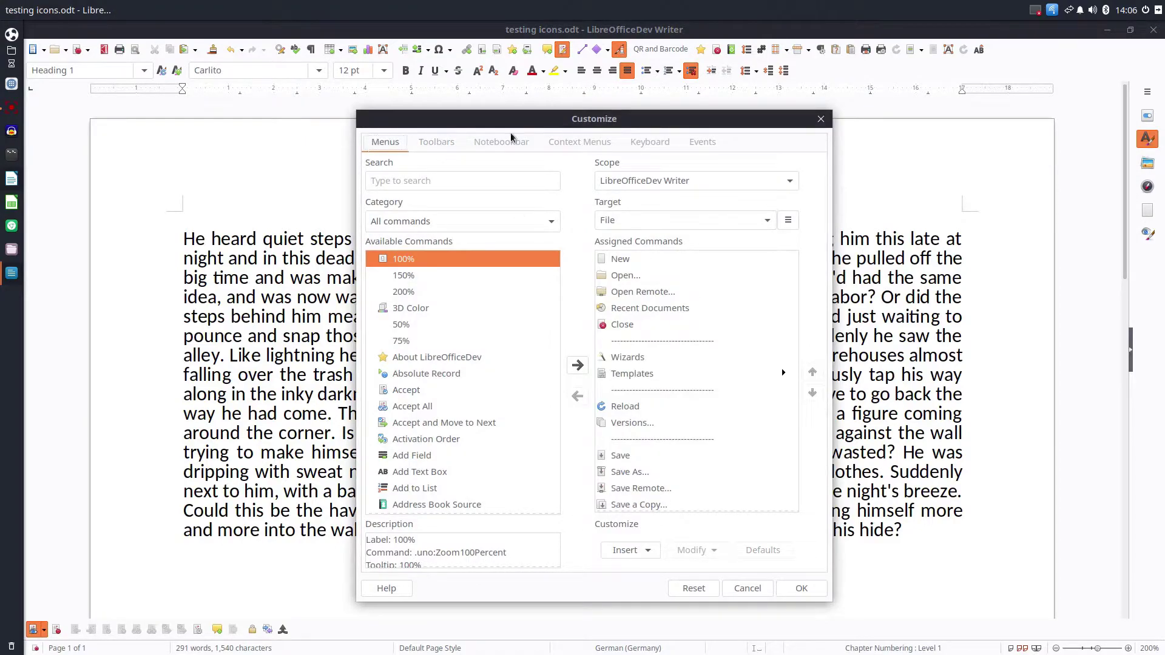
left_click(442, 145)
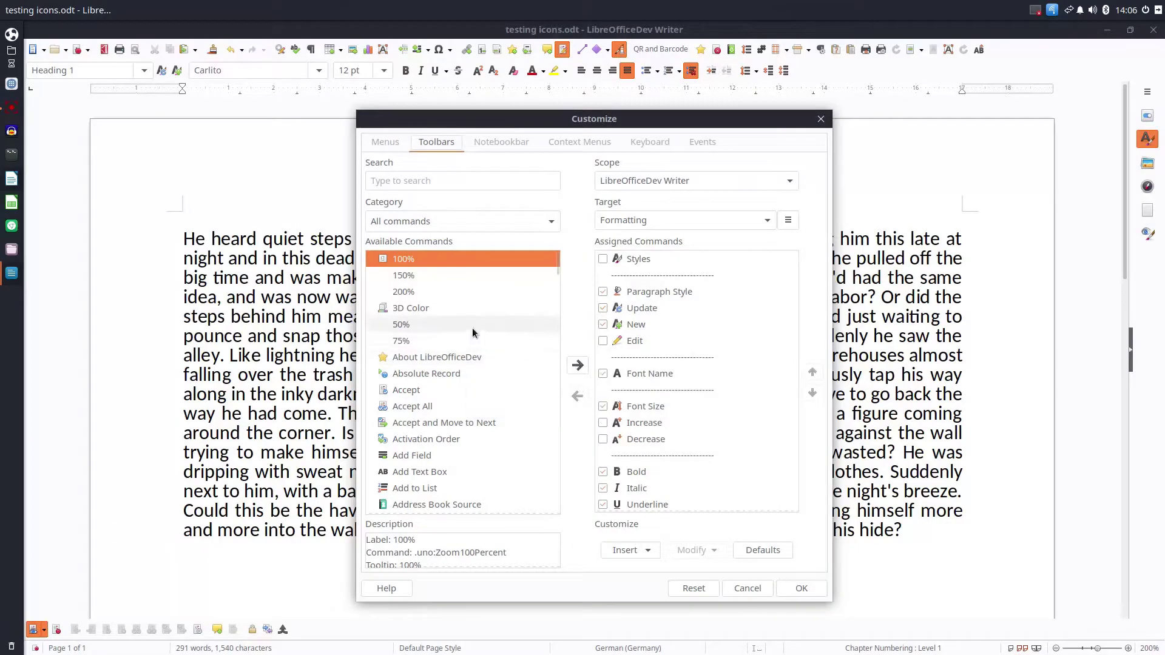
left_click(377, 277)
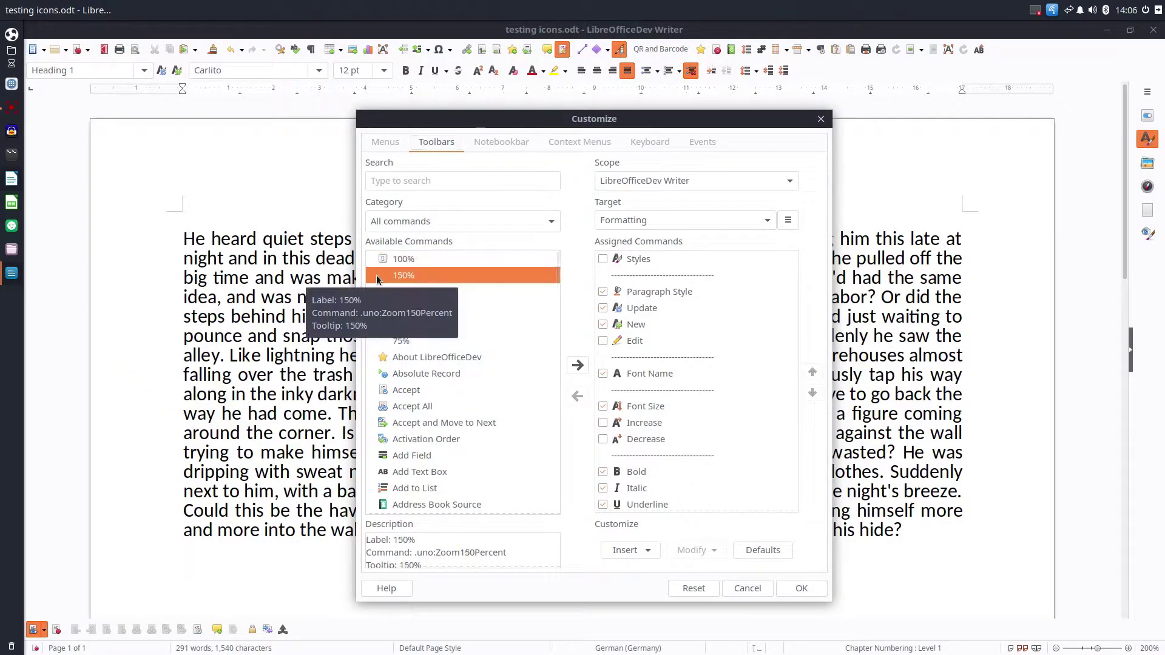
left_click(578, 365)
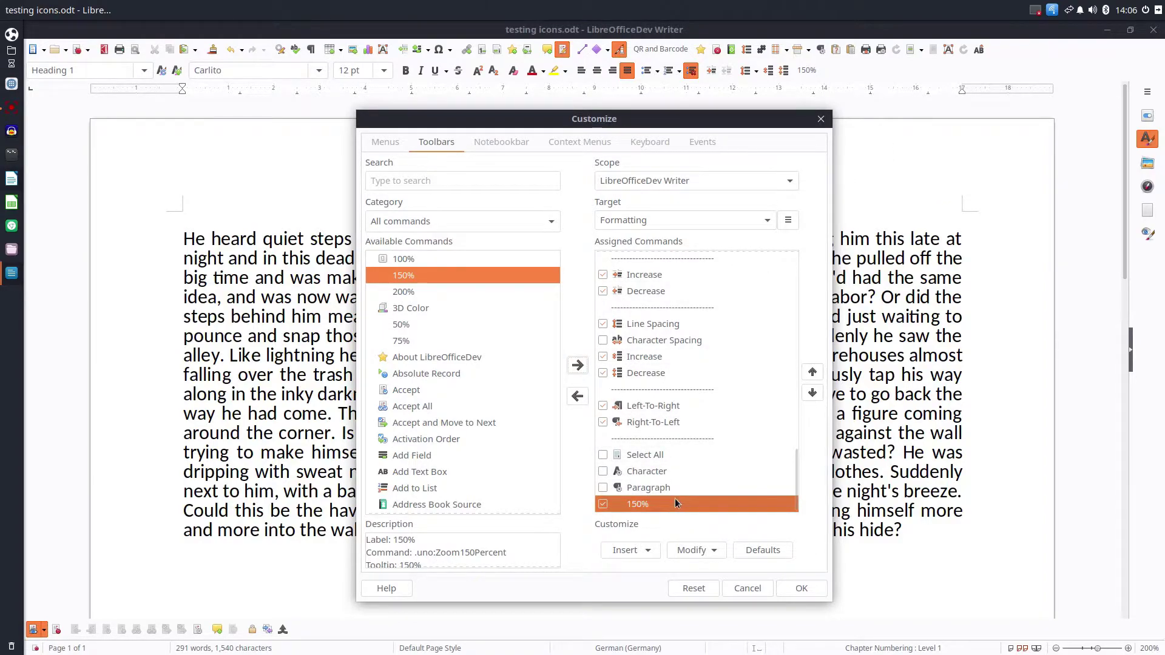
left_click(801, 588)
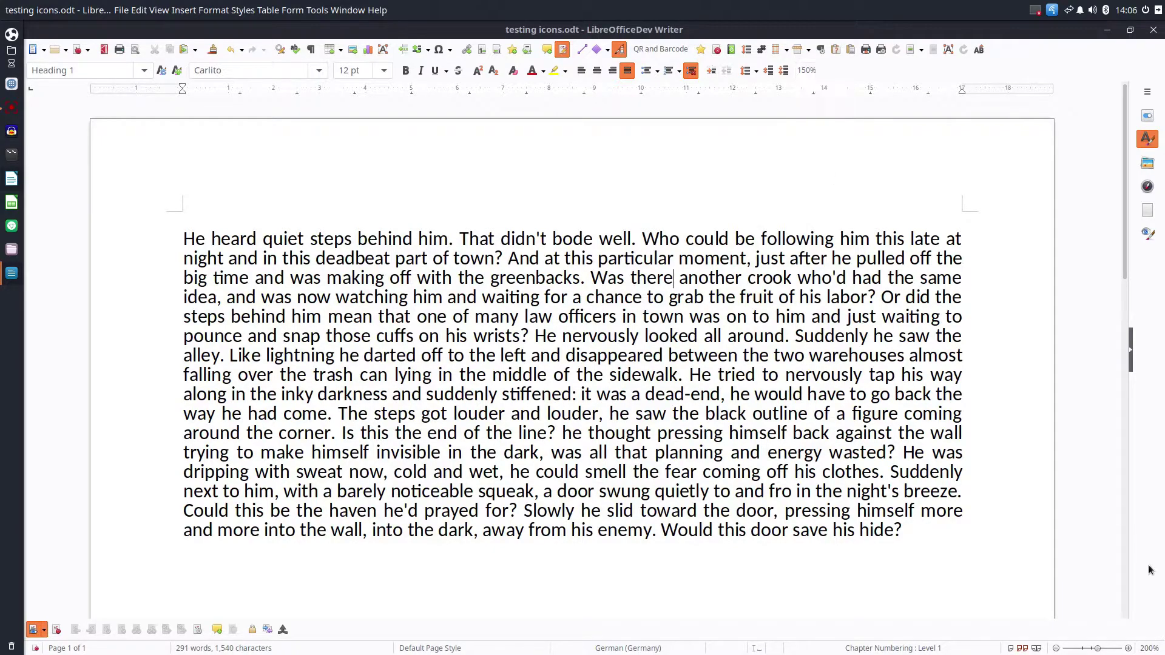
Zoom the story to 150%, then apply the new 150% toolbar button
right_click(1143, 646)
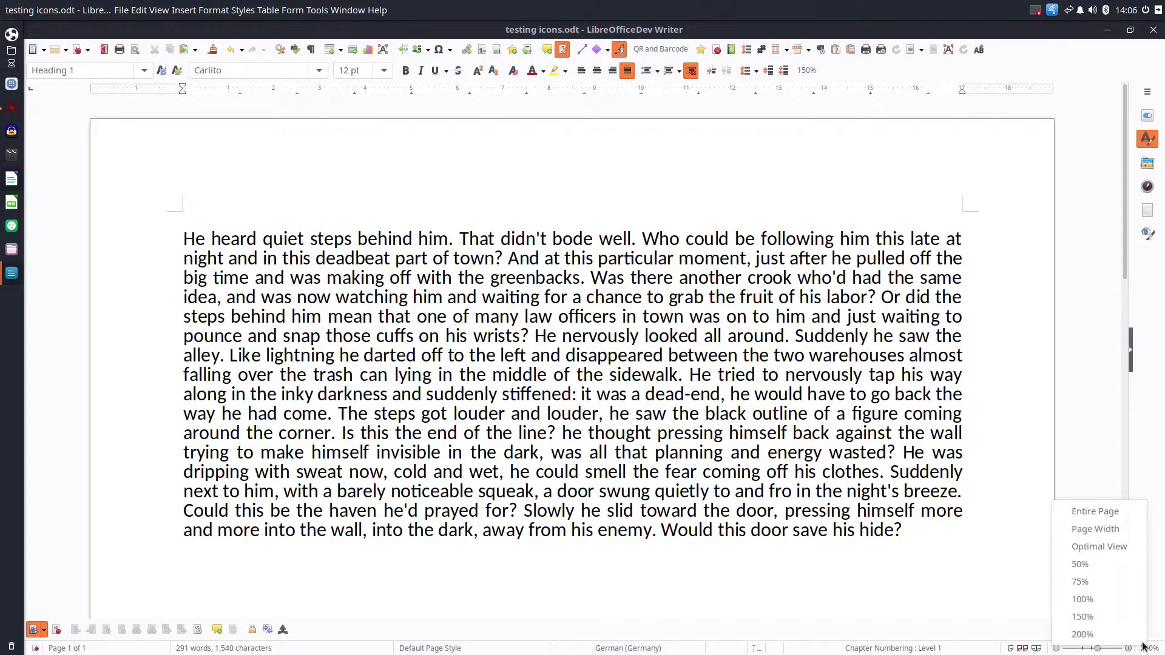
left_click(1105, 617)
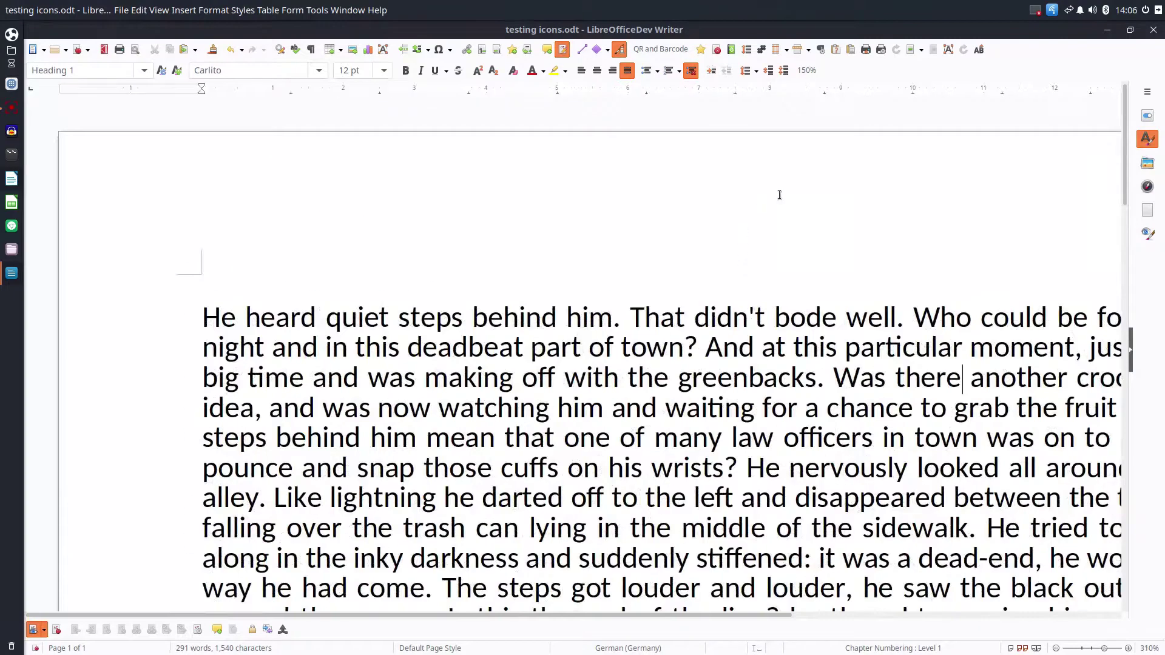
left_click(802, 71)
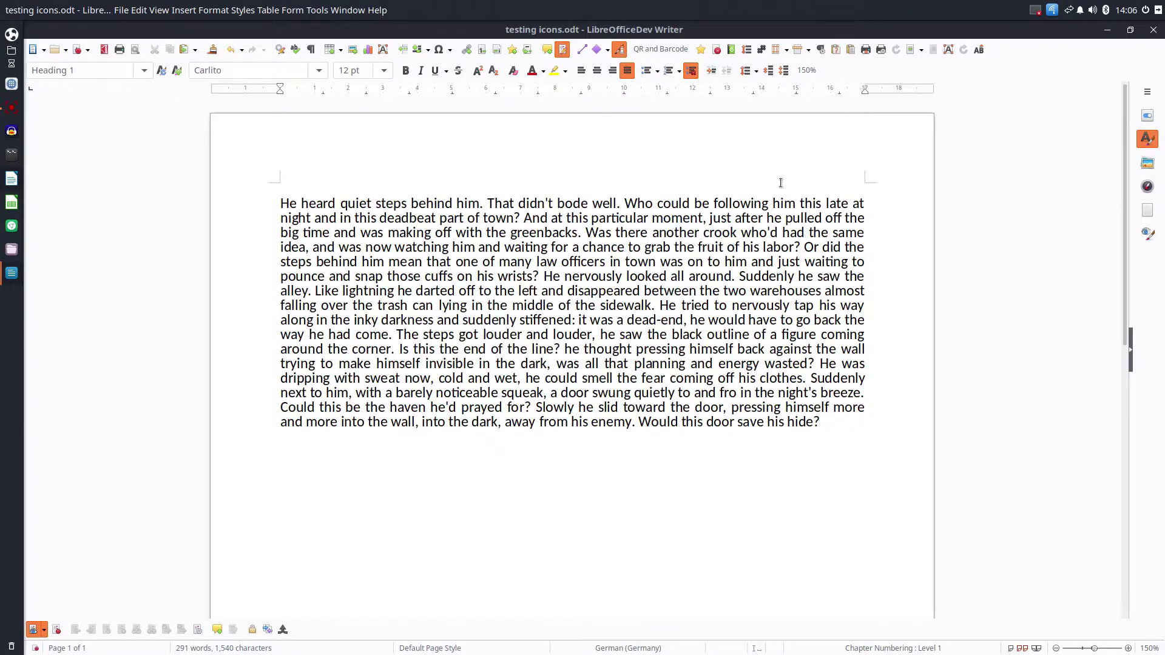
In the toolbar Customize dialog, browse commands such as Delete Comment and Delete All Comments
left_click(775, 203)
right_click(745, 66)
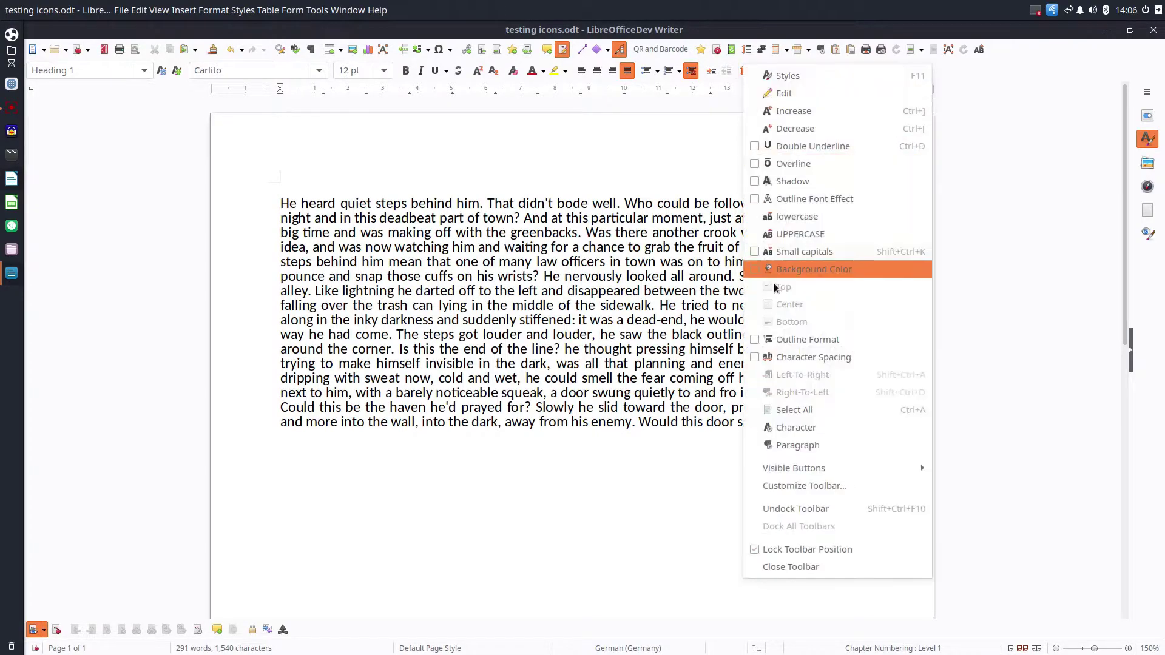
left_click(787, 484)
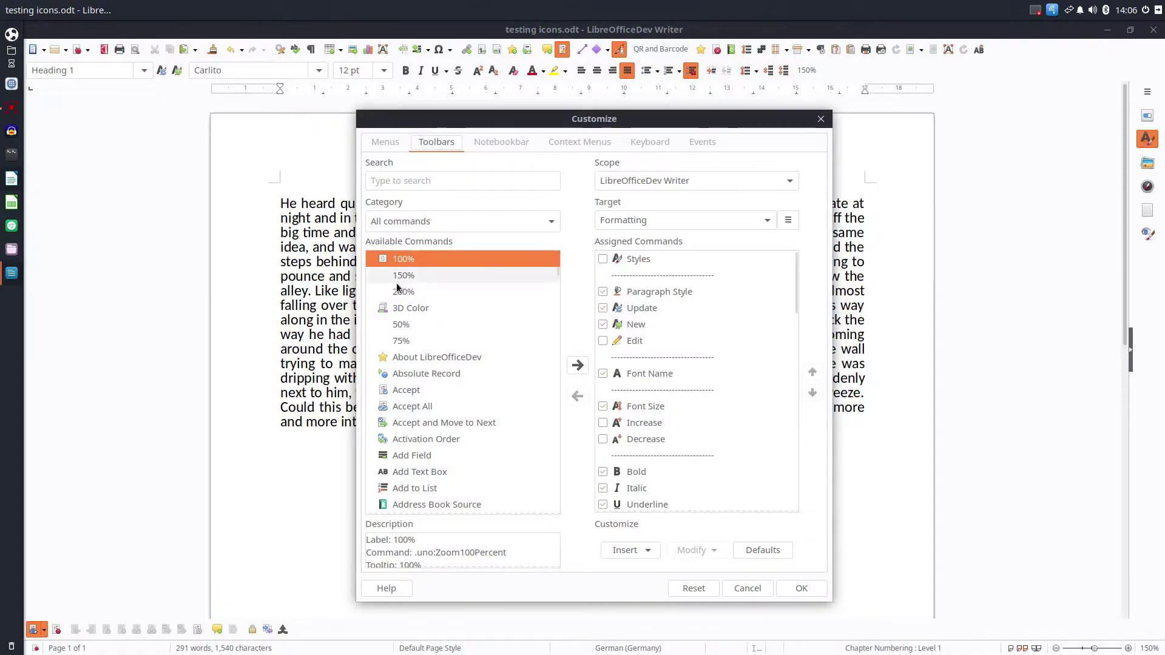
scroll(455, 303, "down", 2)
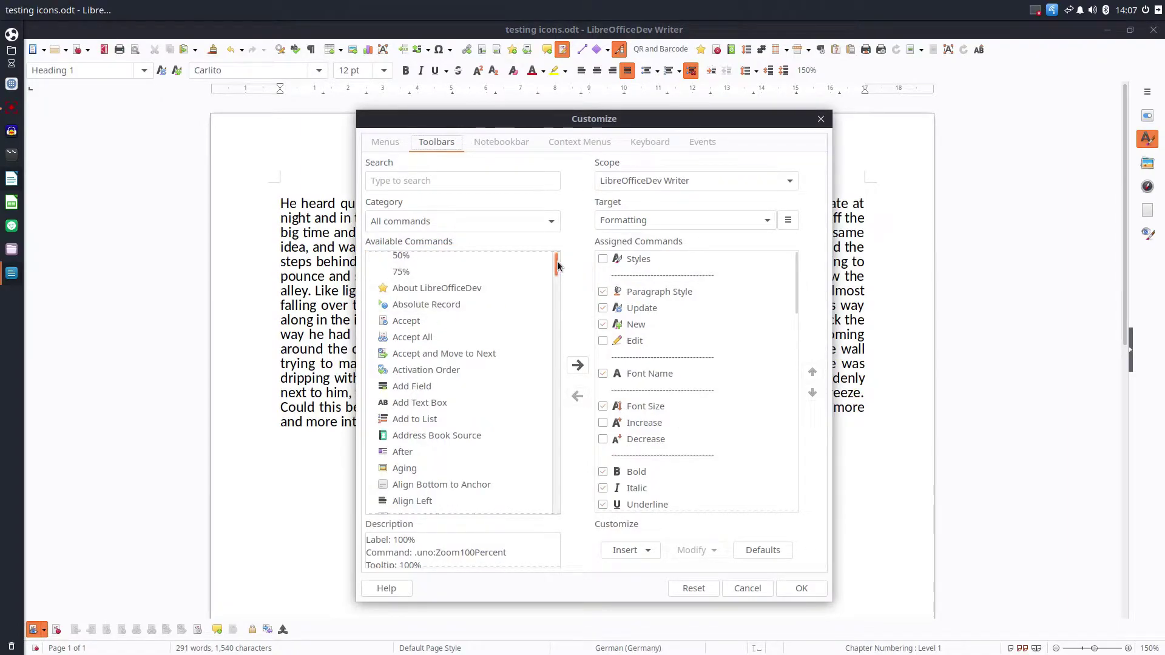
left_click_drag(556, 262, 556, 303)
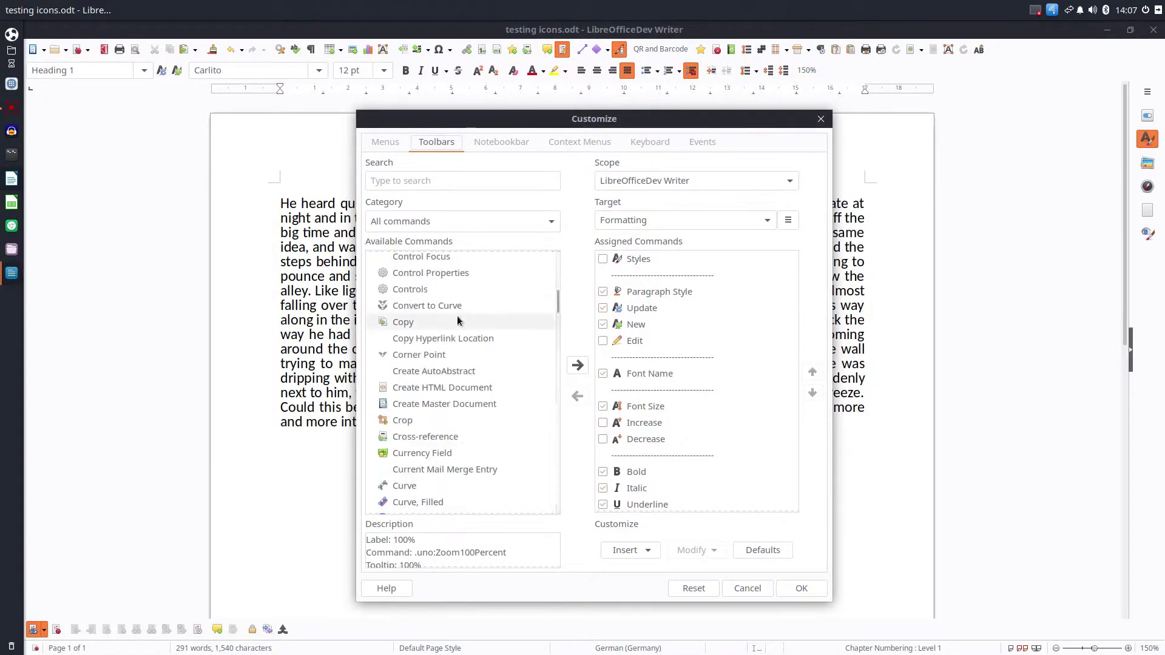
scroll(400, 413, "down", 4)
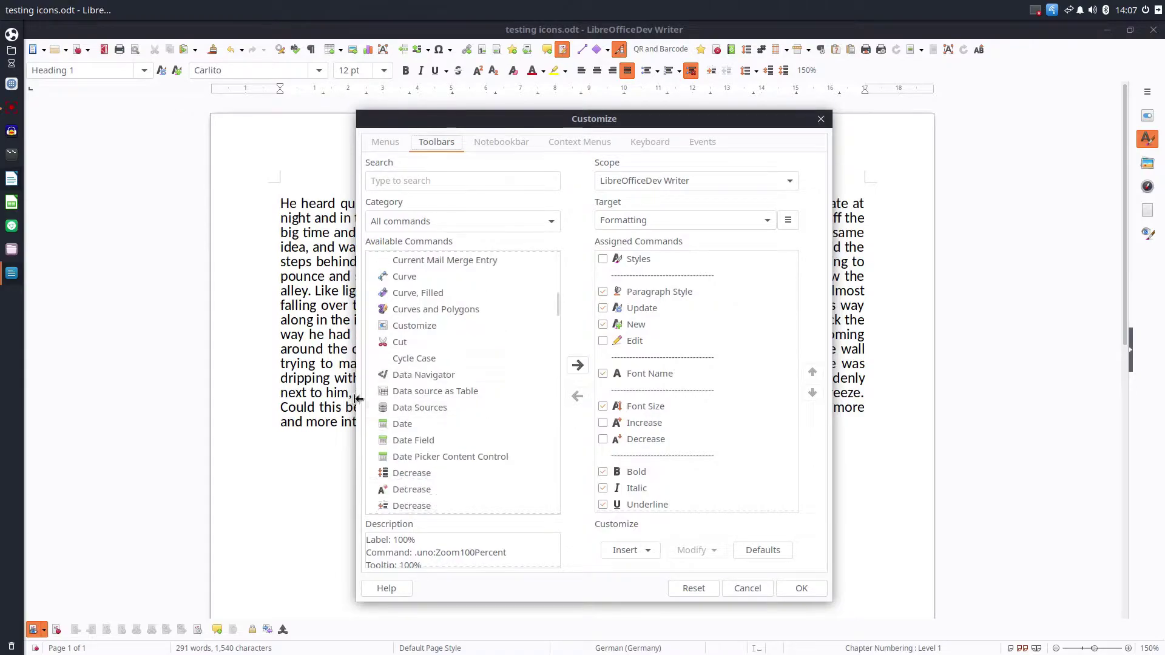
scroll(394, 419, "down", 2)
scroll(393, 420, "down", 3)
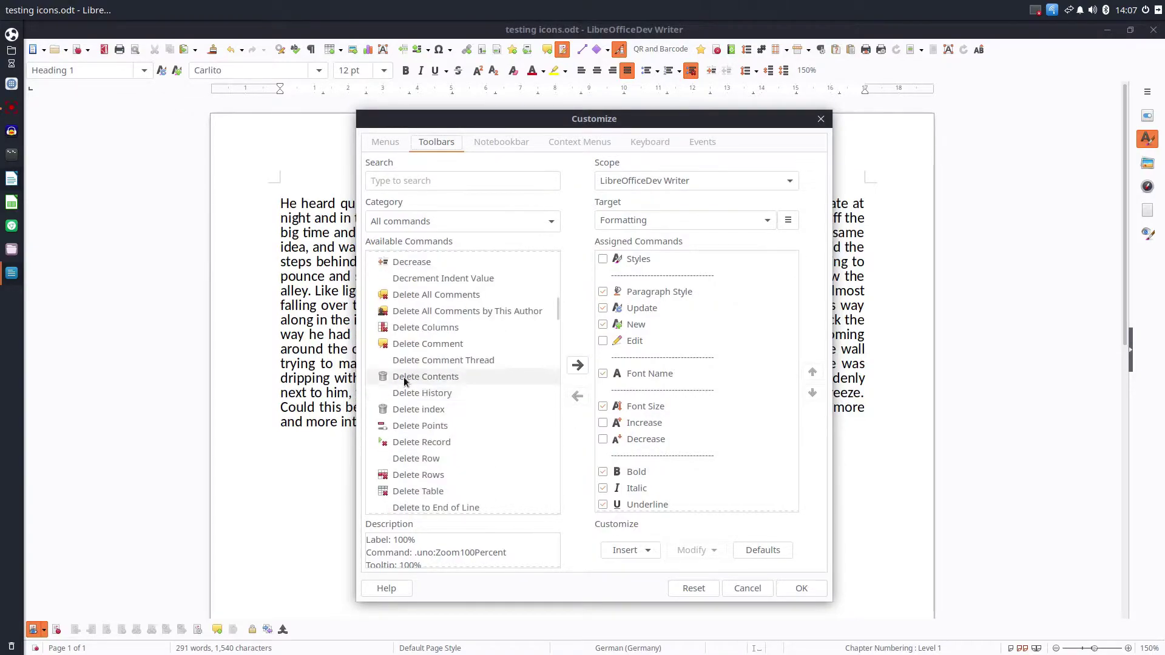
left_click(406, 343)
left_click(421, 296)
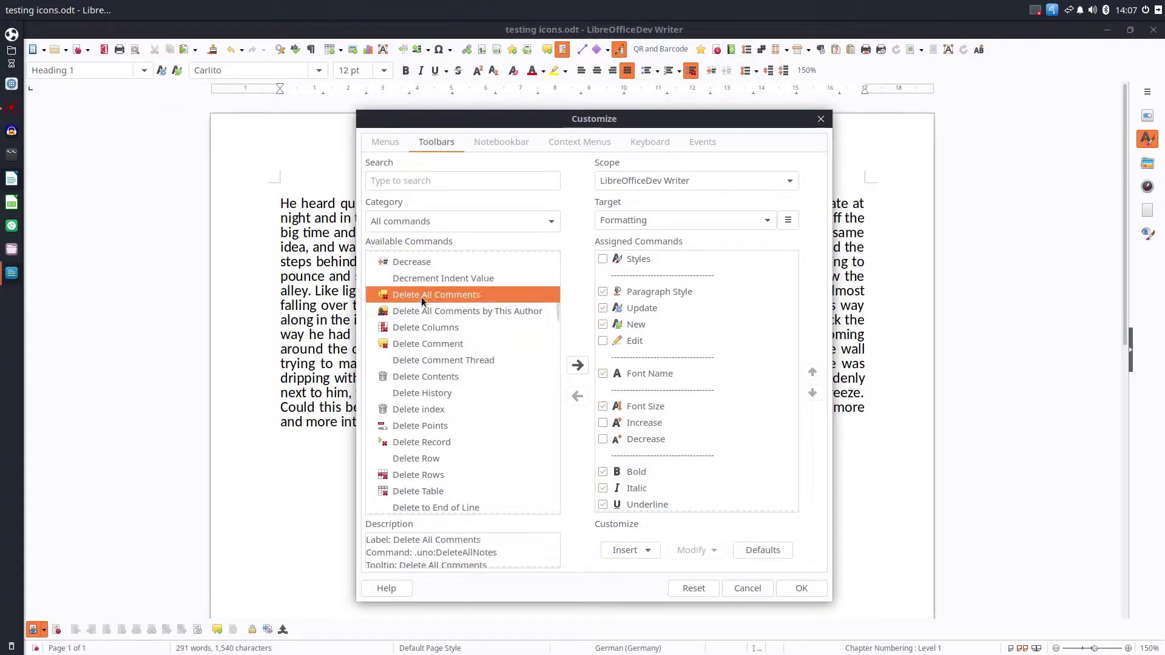
Browse EPUB, Footer and Footnote commands, then uncheck Bold and confirm
scroll(422, 302, "down", 13)
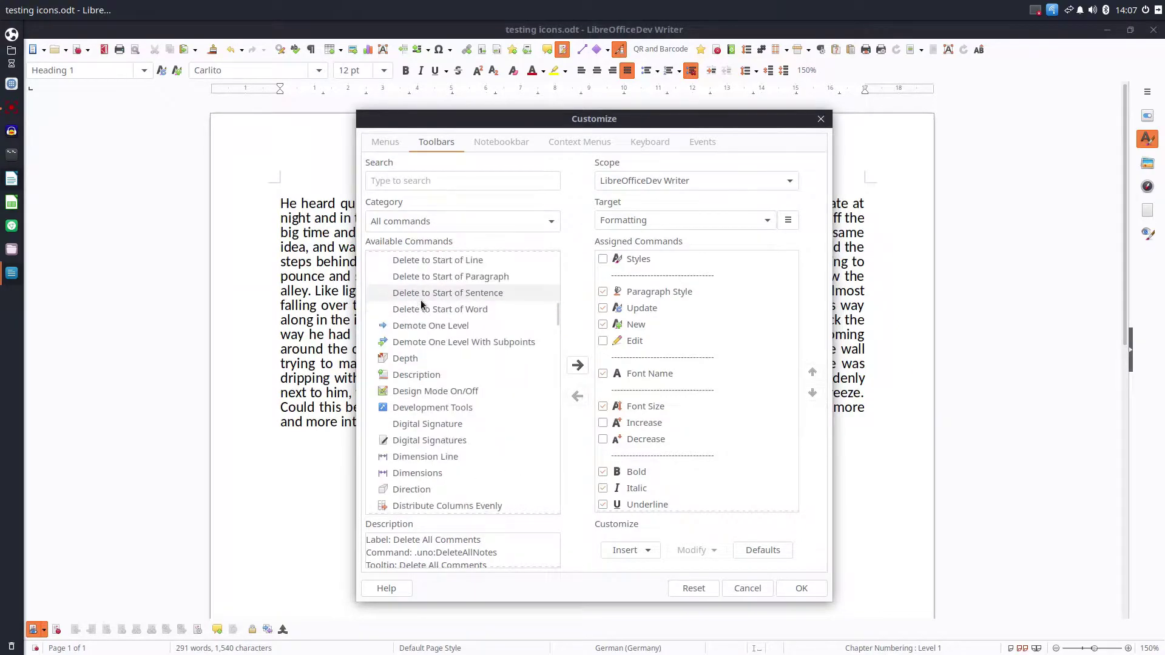
scroll(421, 300, "down", 7)
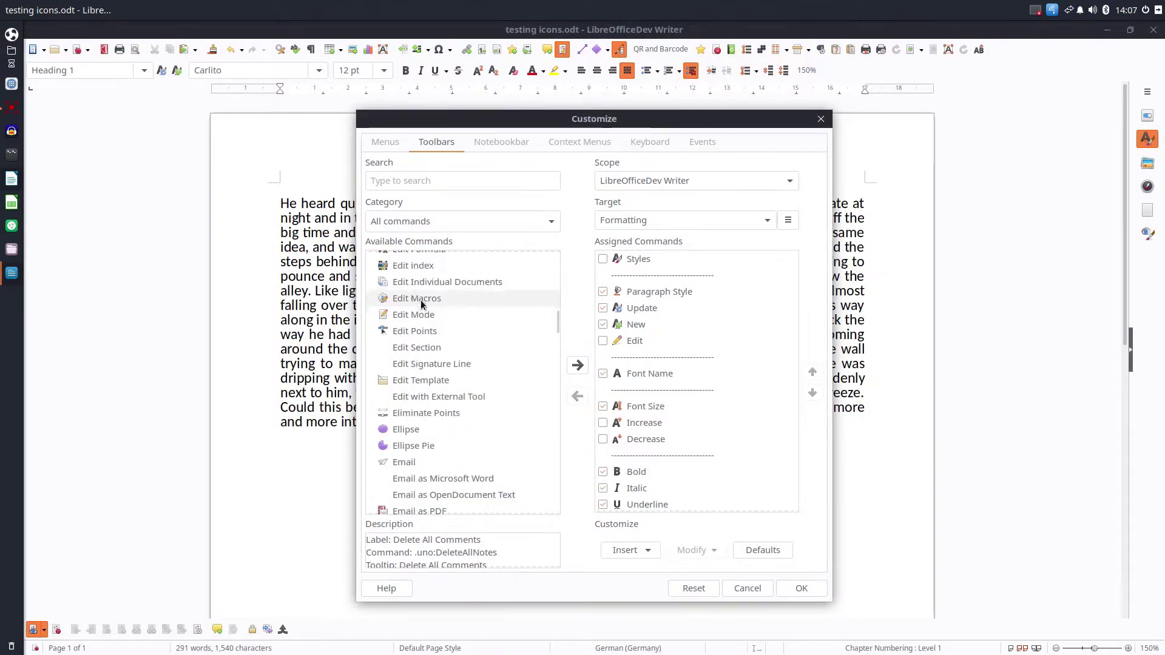
scroll(417, 330, "down", 1)
left_click(414, 351)
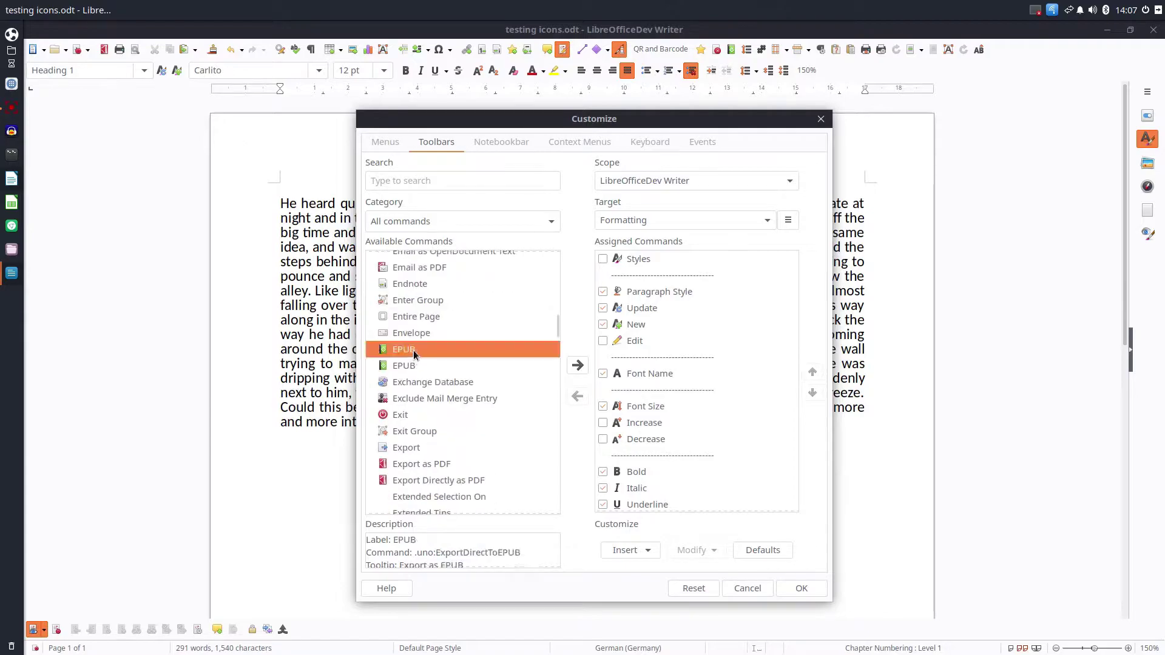
scroll(413, 350, "down", 10)
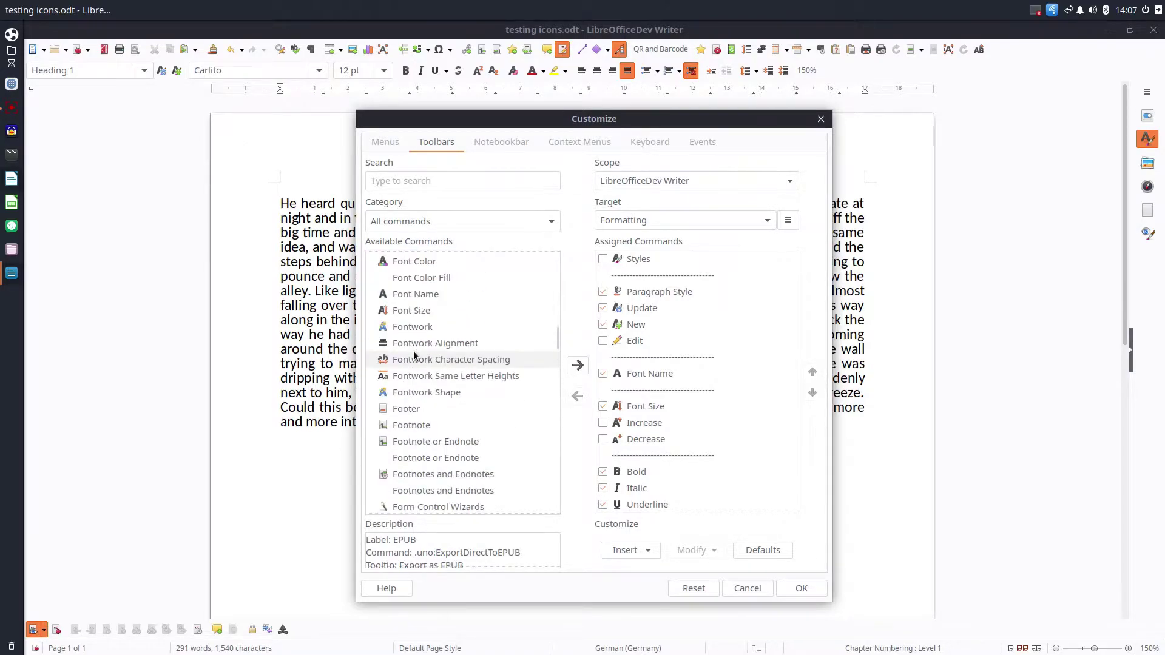
scroll(413, 356, "up", 1)
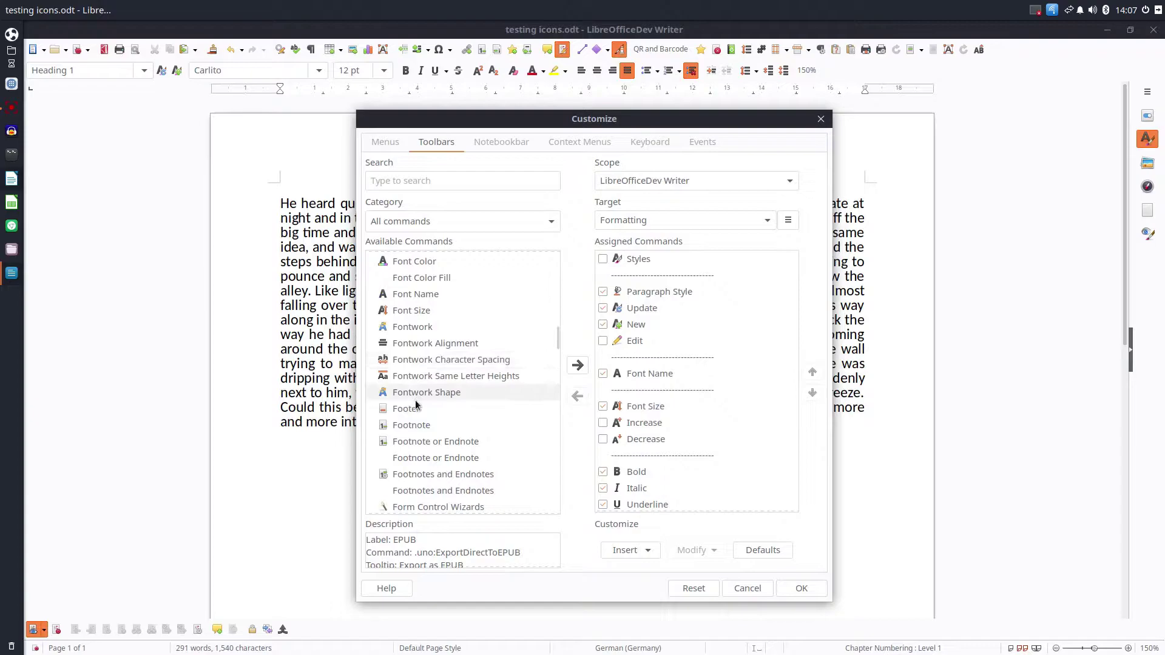
left_click(417, 408)
left_click(434, 425)
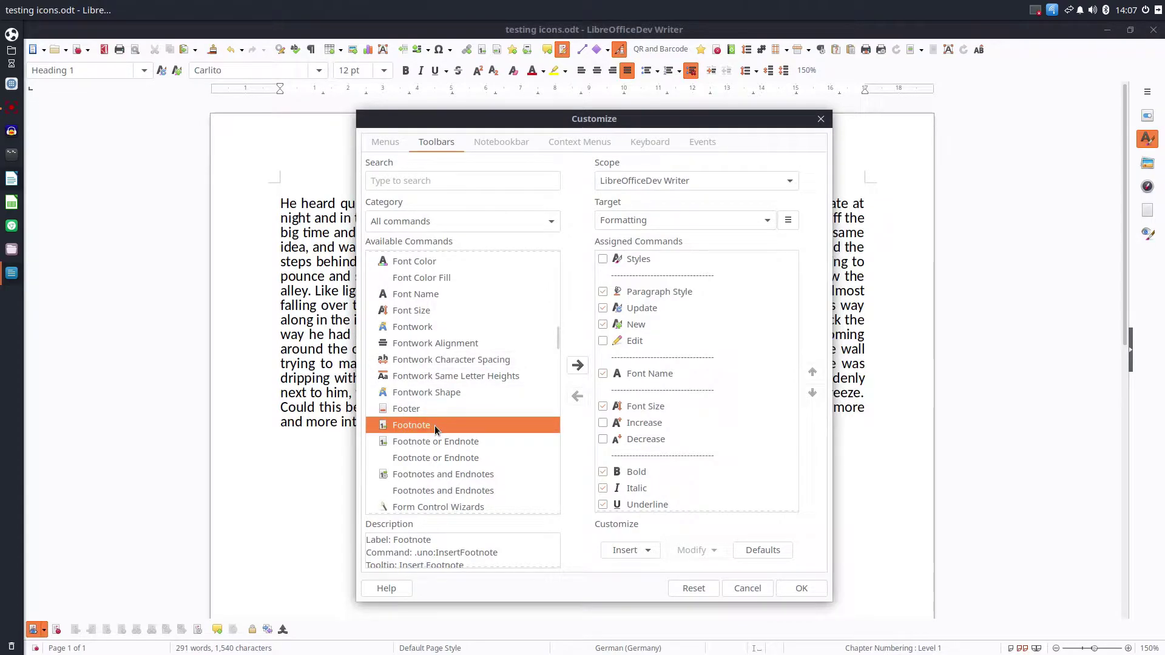
scroll(434, 425, "down", 6)
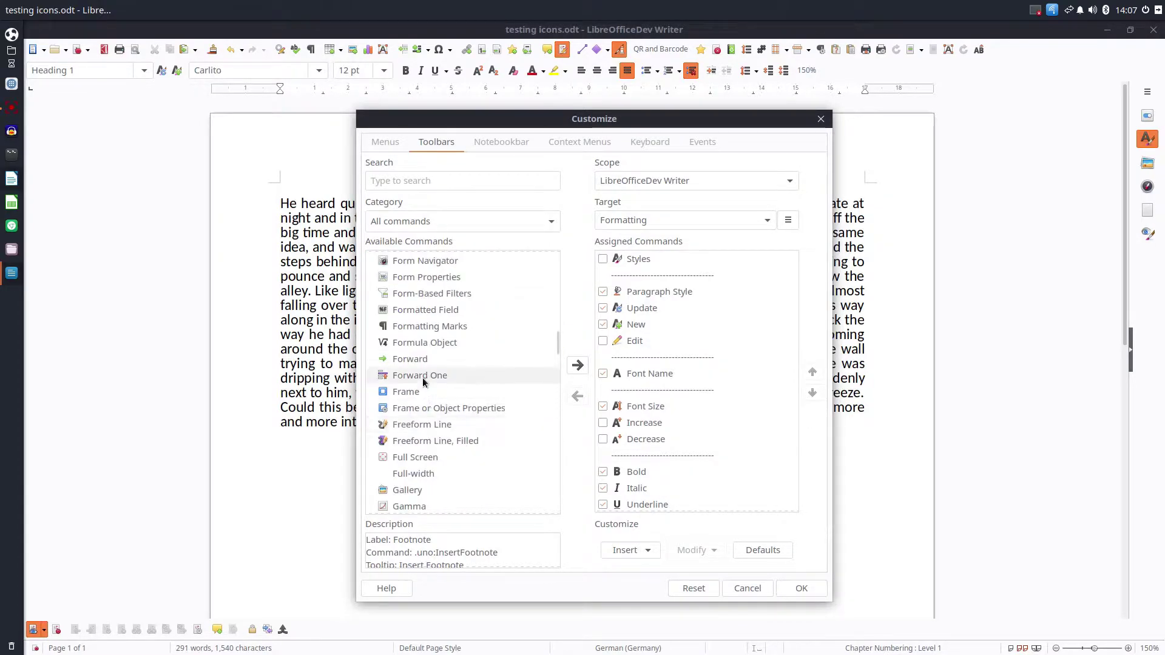
scroll(422, 378, "down", 12)
scroll(422, 379, "down", 20)
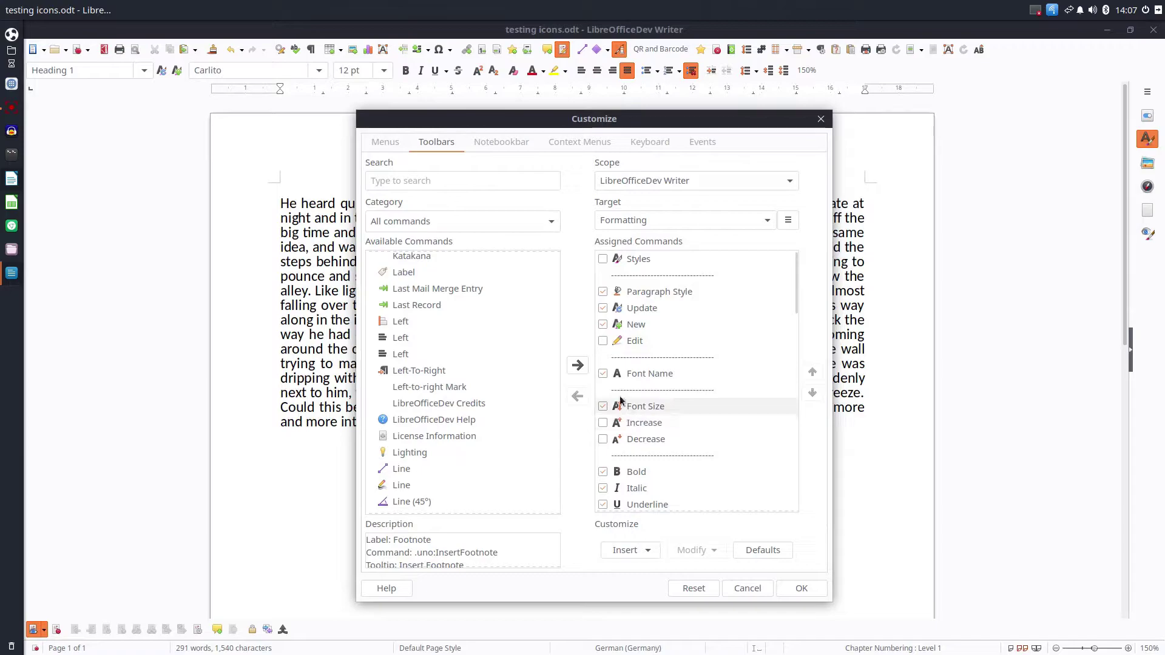
left_click(602, 472)
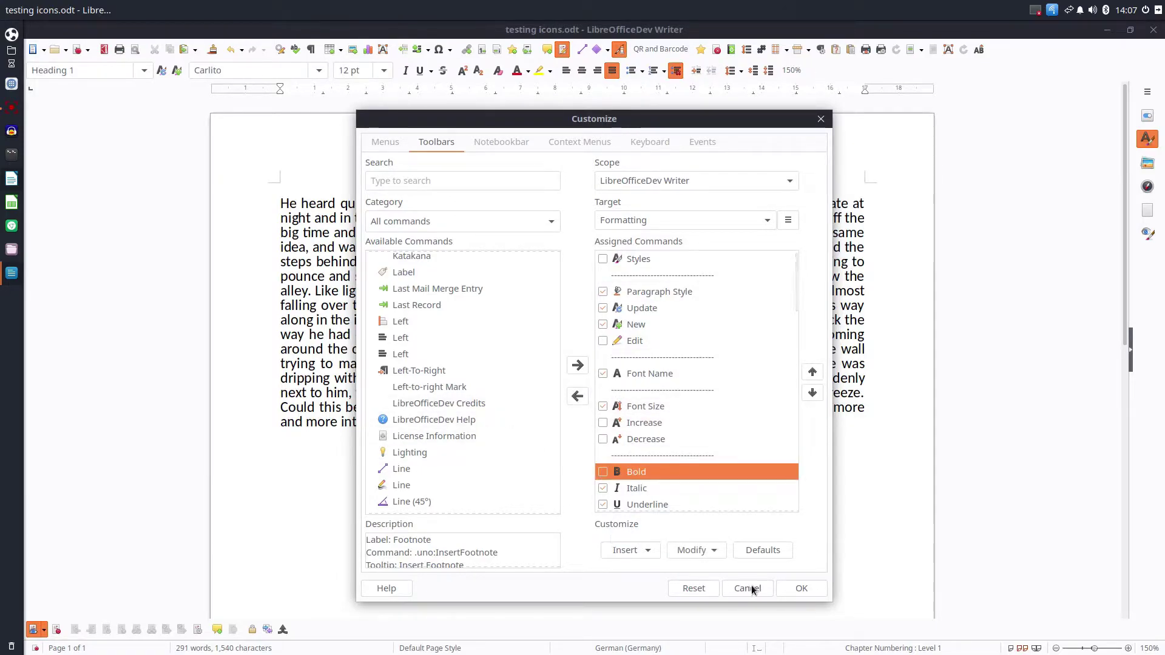
left_click(790, 587)
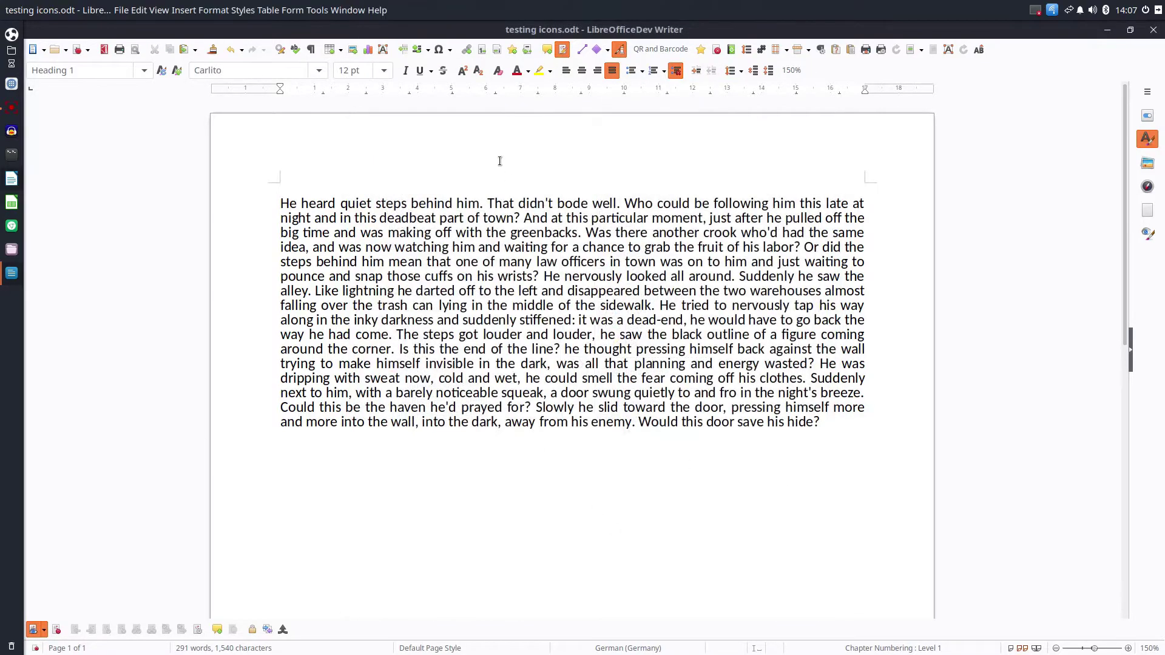
Restore Bold and add Increase and Decrease font size to the Formatting toolbar
right_click(399, 73)
left_click(498, 509)
left_click(611, 471)
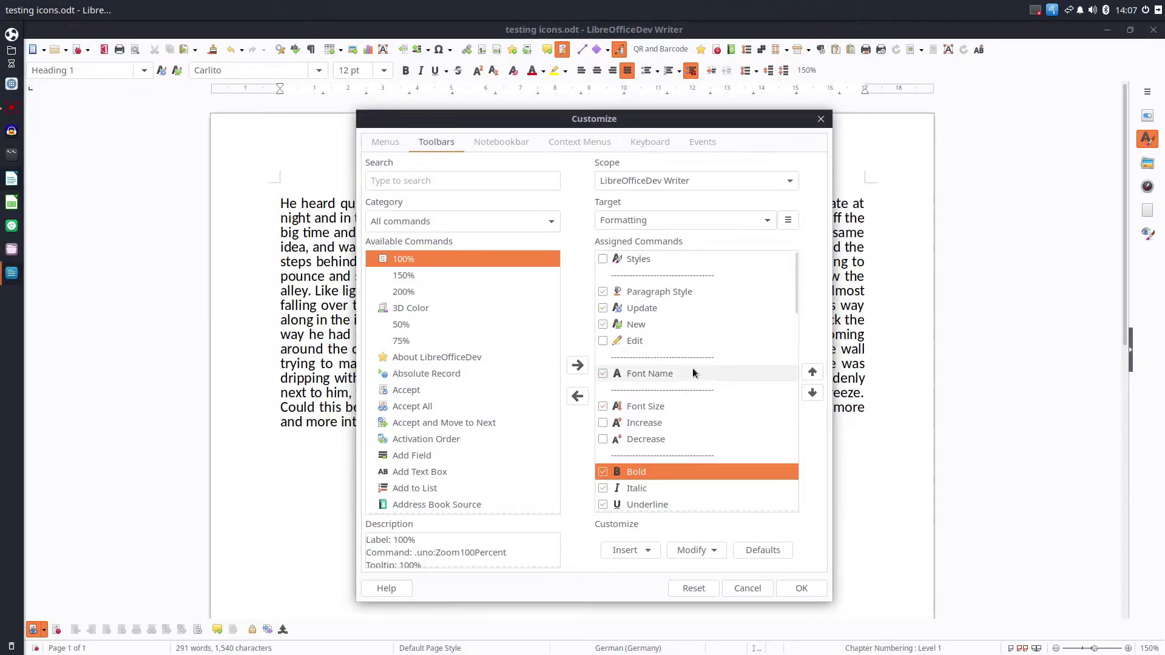
left_click(602, 423)
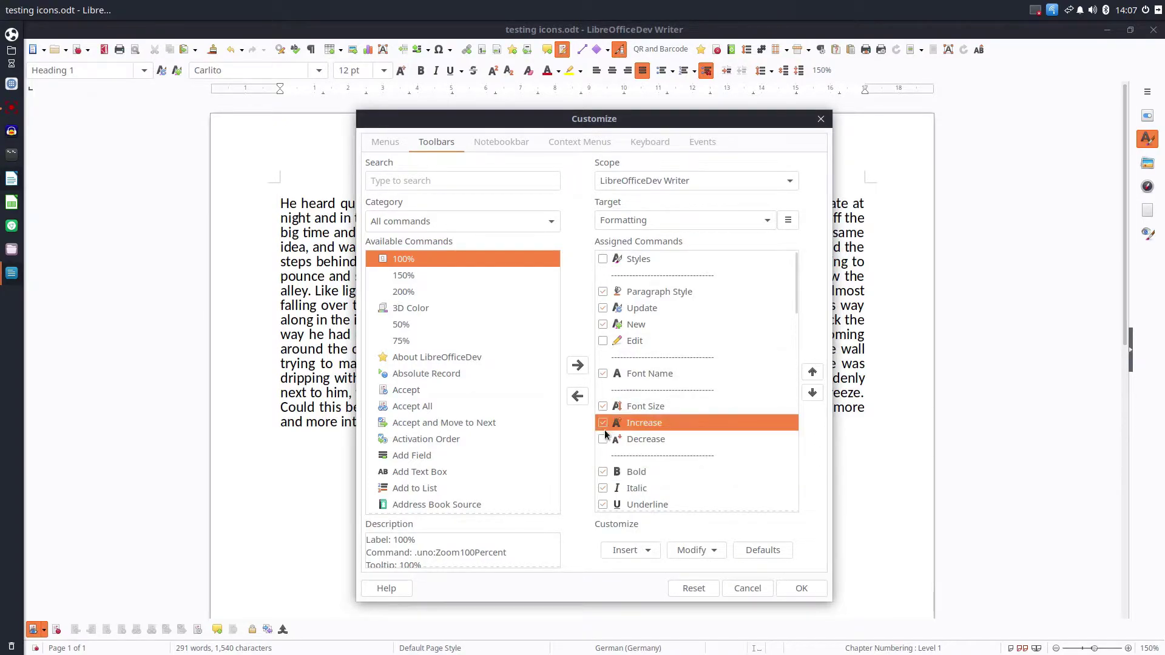
left_click(602, 439)
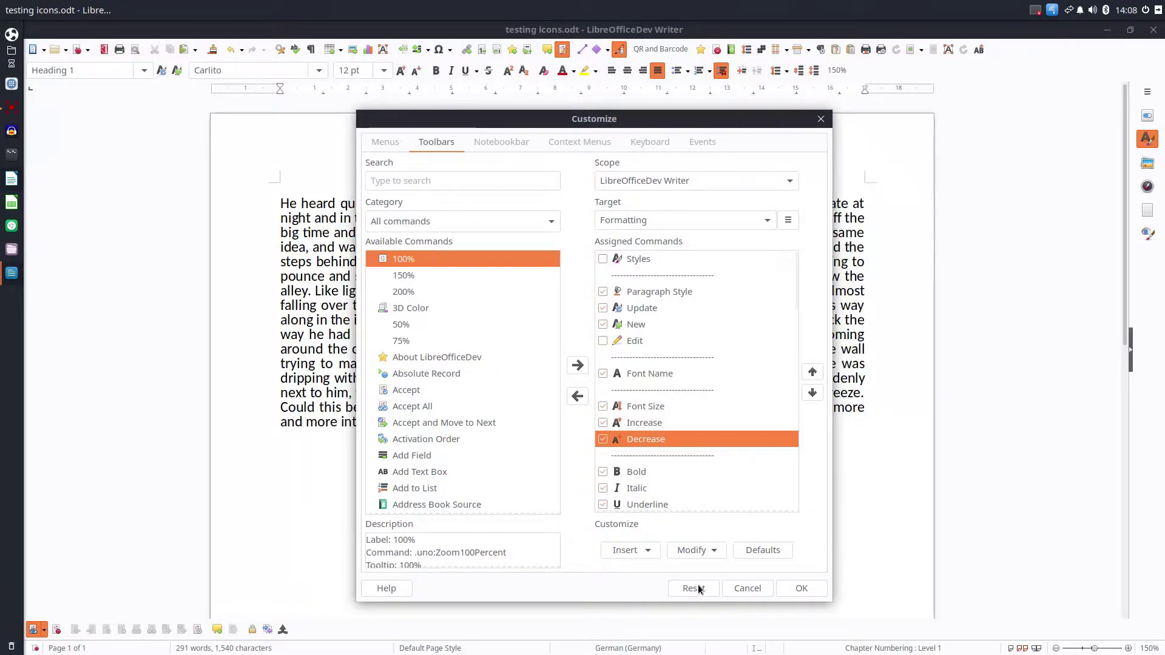
left_click(798, 588)
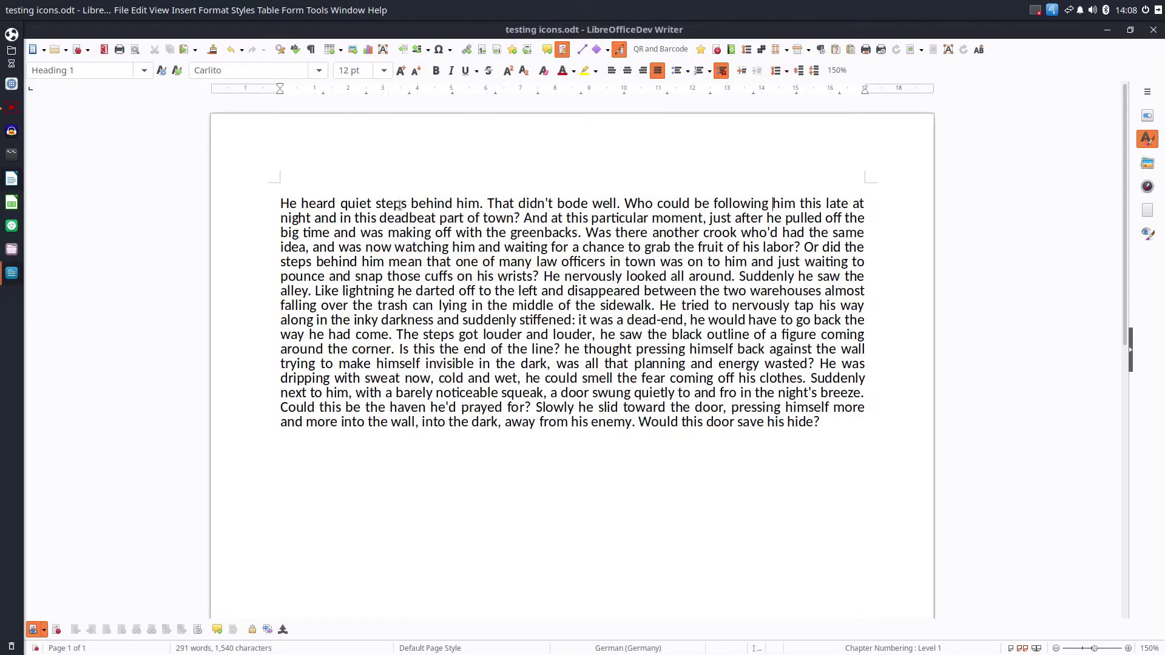
Select 'He heard quiet steps behind him.' and enlarge its font several steps
left_click(400, 71)
left_click(400, 70)
left_click(401, 71)
left_click(401, 70)
left_click_drag(280, 204, 483, 205)
left_click(400, 71)
left_click(400, 70)
left_click(400, 70)
left_click(400, 71)
left_click(401, 70)
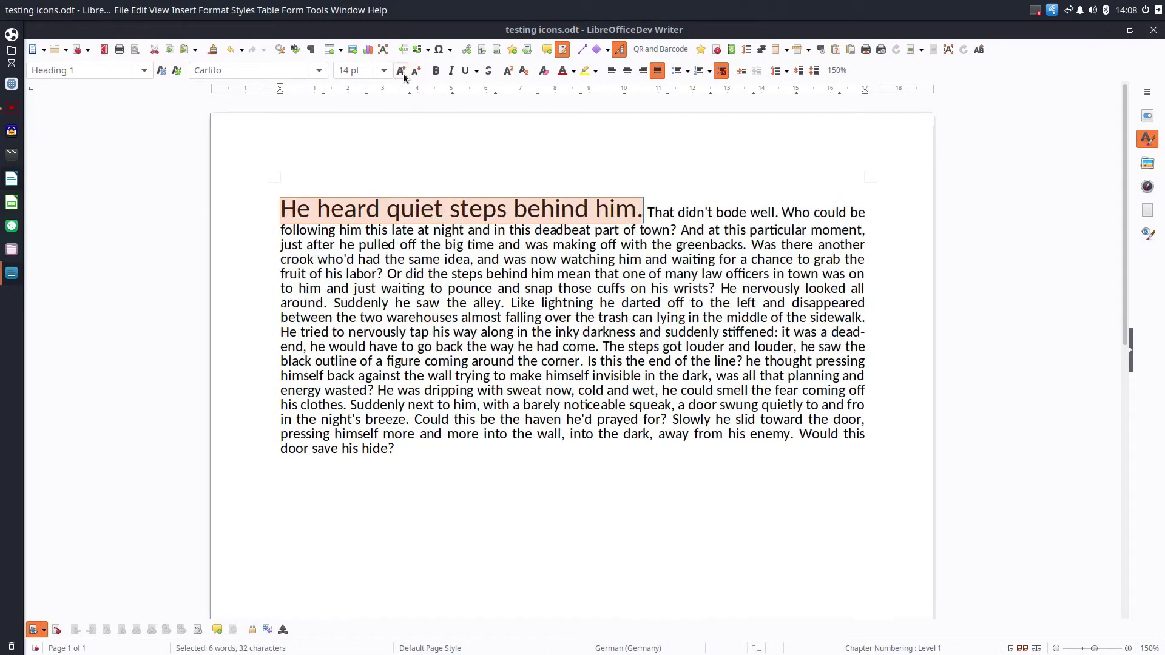
left_click(401, 70)
left_click(401, 70)
Shrink the opening sentence step by step down to 10 pt, then deselect it
left_click(415, 72)
left_click(415, 72)
left_click(415, 72)
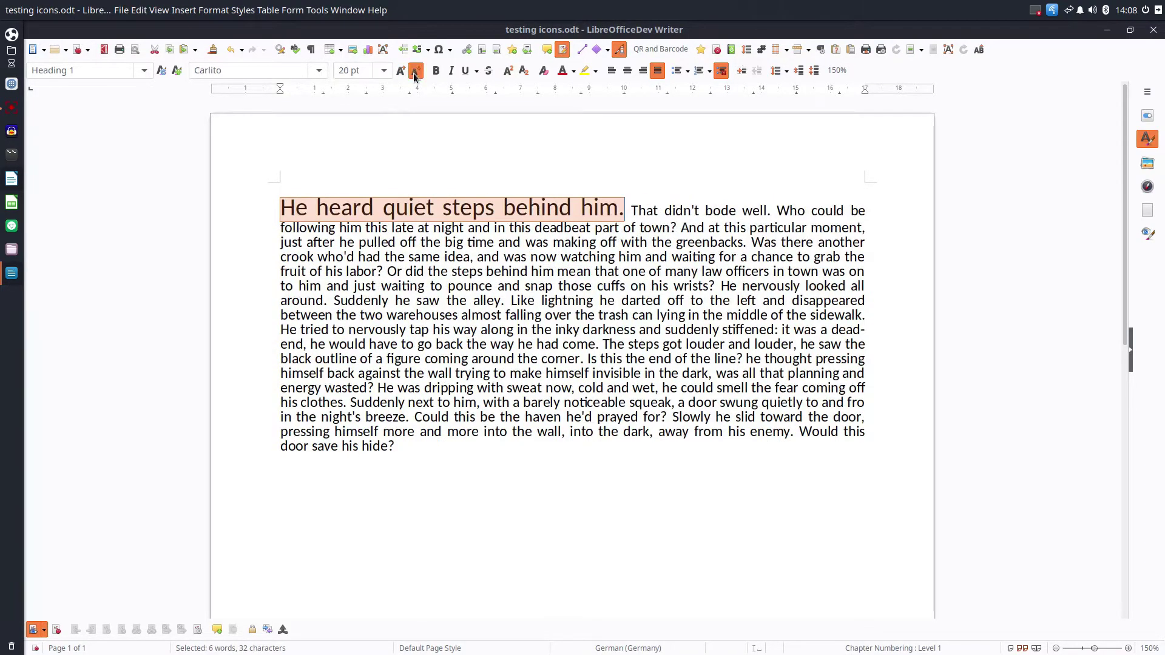
left_click(415, 72)
left_click(415, 72)
left_click(415, 71)
left_click(415, 72)
left_click(415, 72)
left_click(415, 71)
left_click(415, 71)
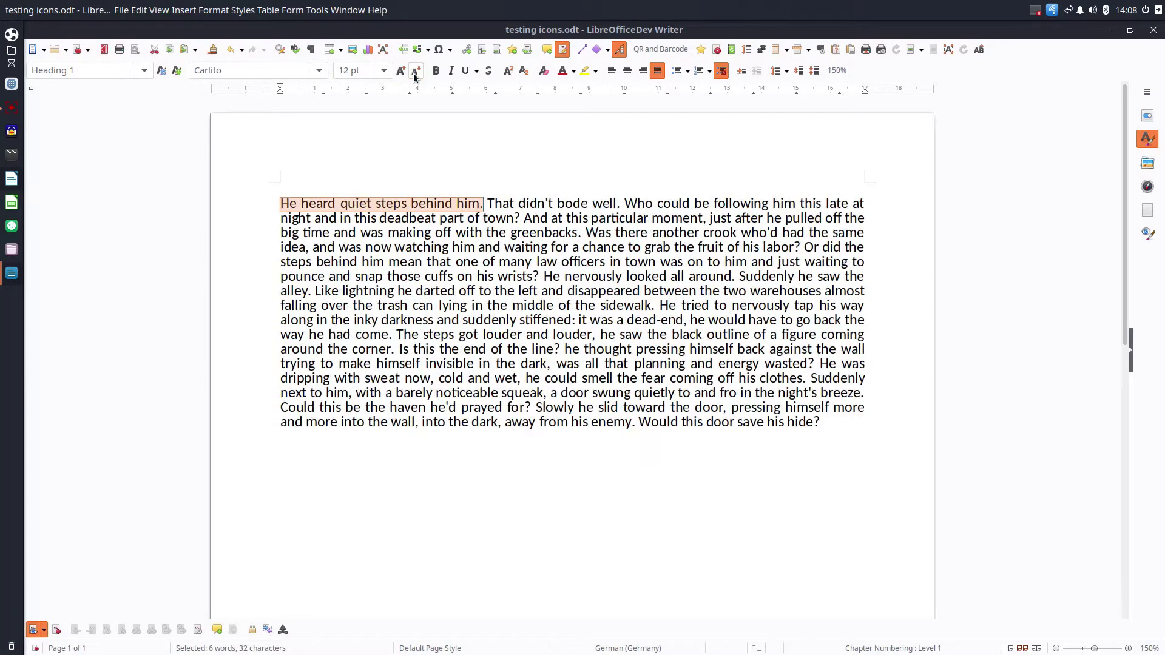
left_click(415, 72)
left_click(414, 72)
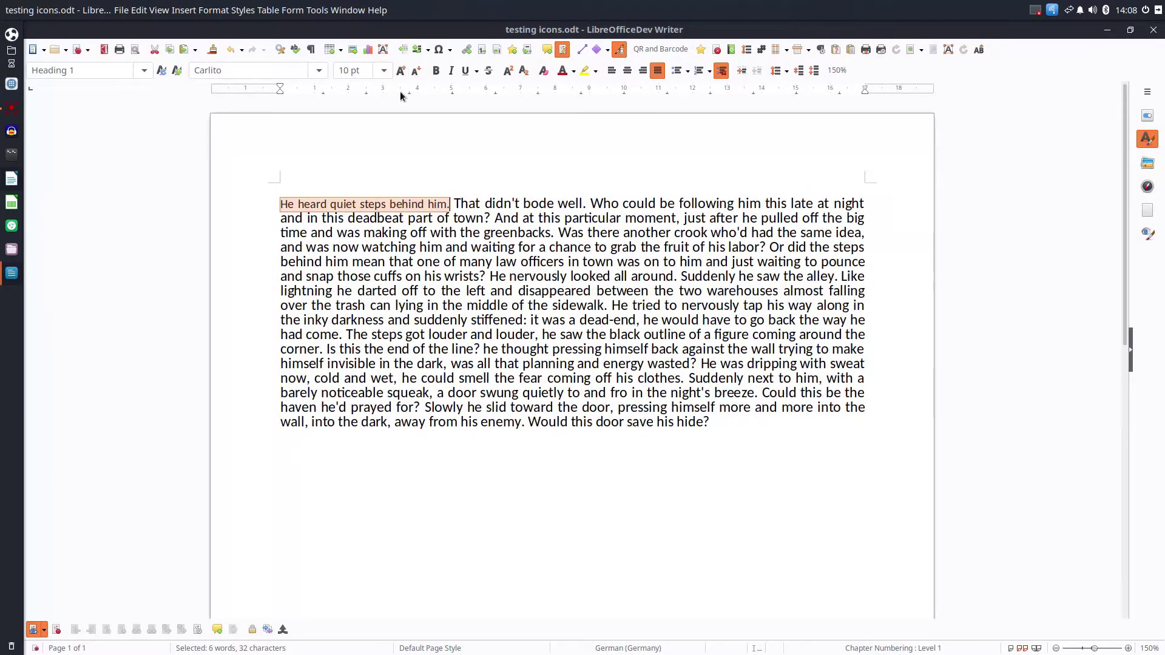
left_click(566, 204)
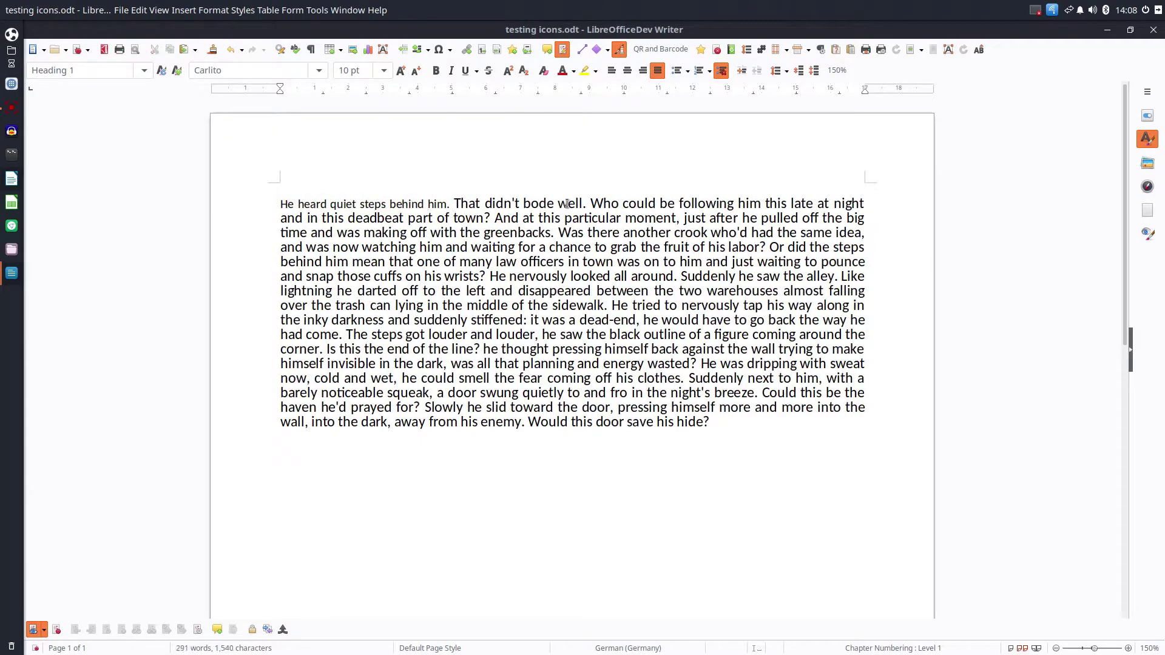
Insert a QR code encoding 'libreoffice.org' at the top-left of the story
left_click(644, 51)
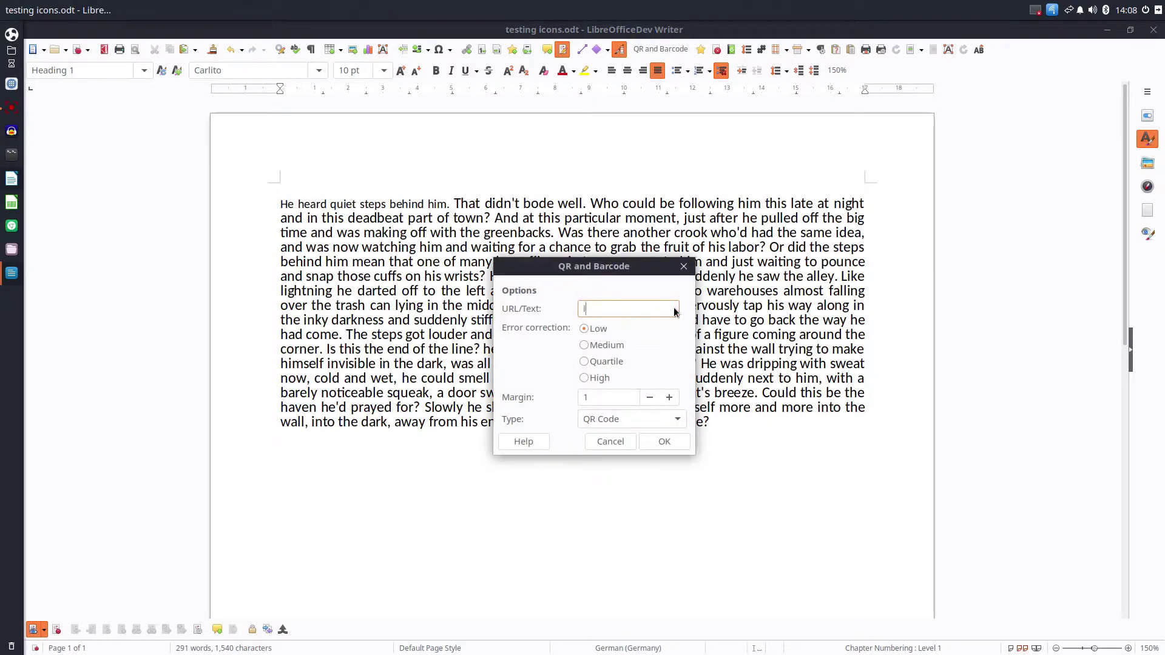
type("libreoffice.org")
left_click(655, 441)
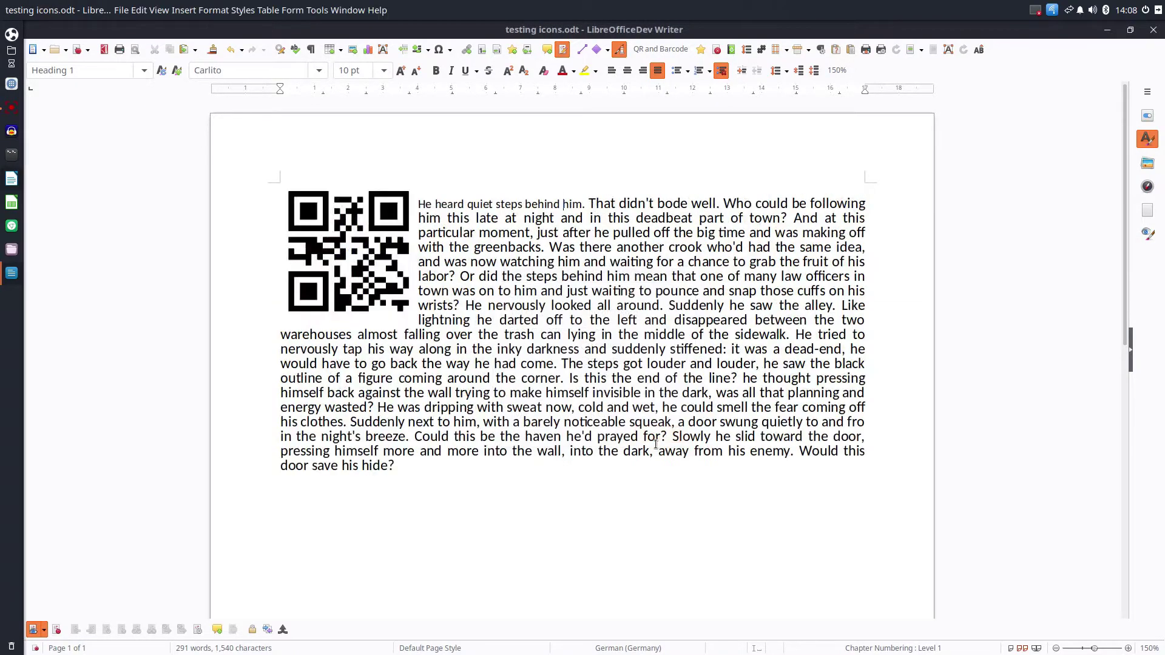
left_click(491, 235)
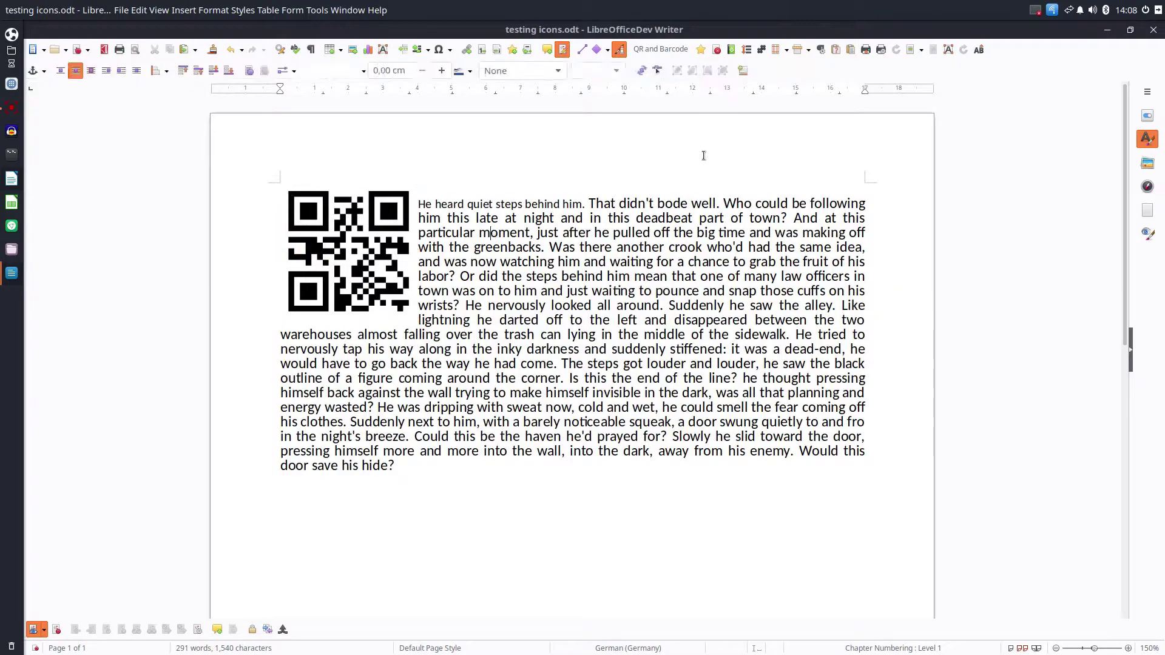
left_click(700, 50)
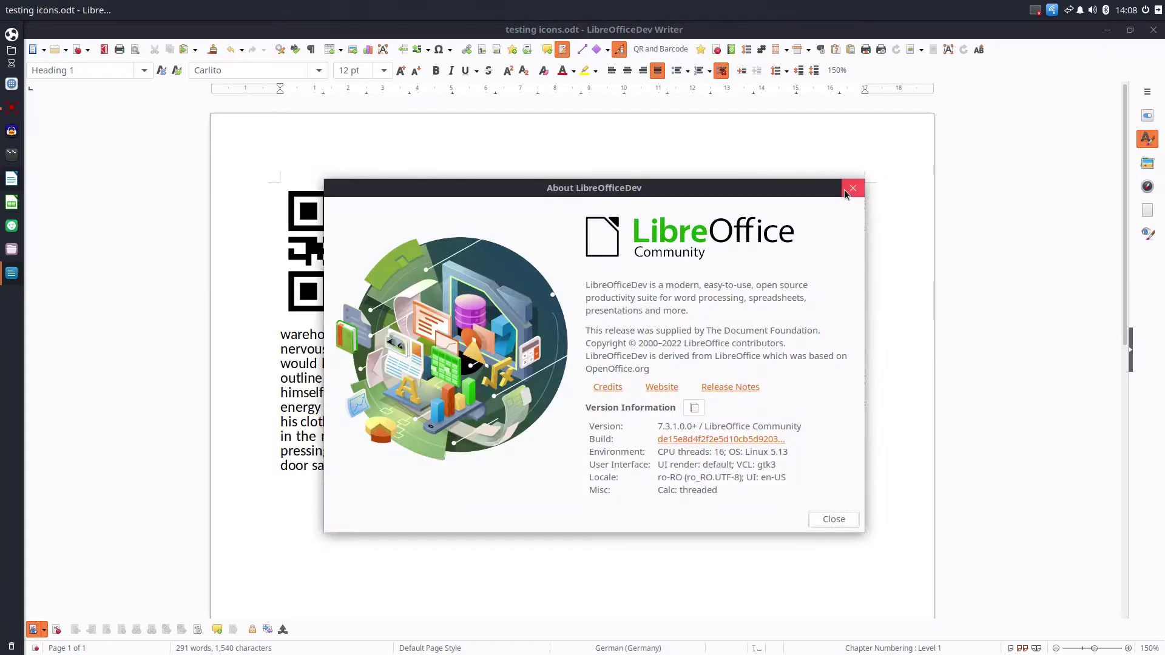
left_click(853, 188)
left_click(376, 9)
left_click(625, 280)
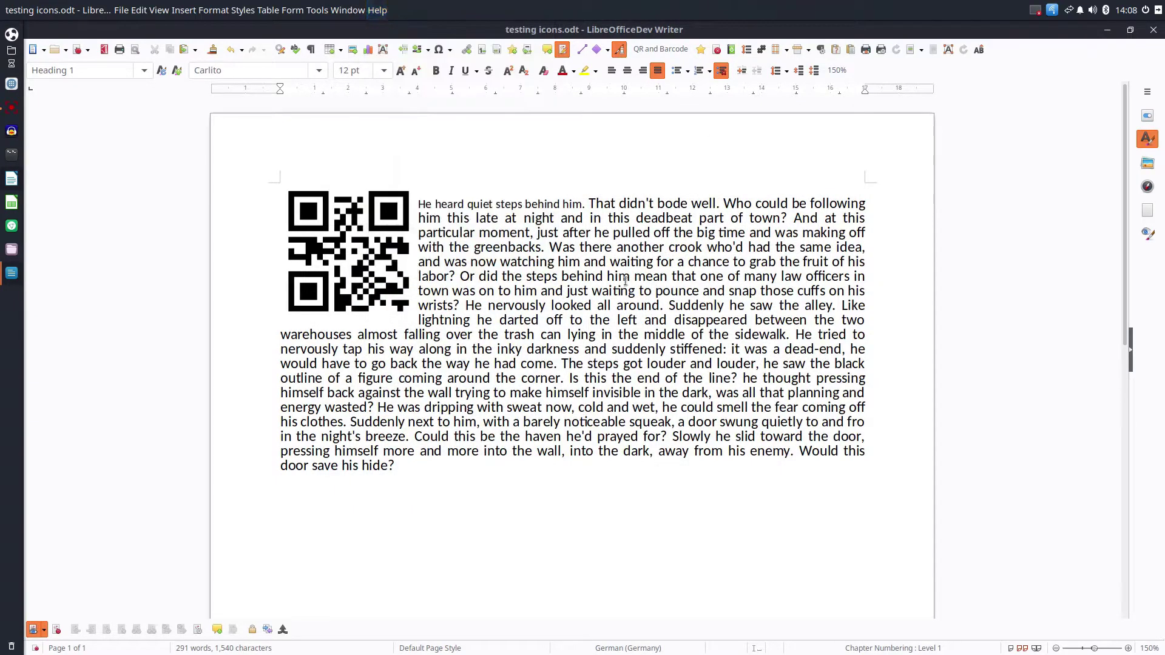
left_click(853, 189)
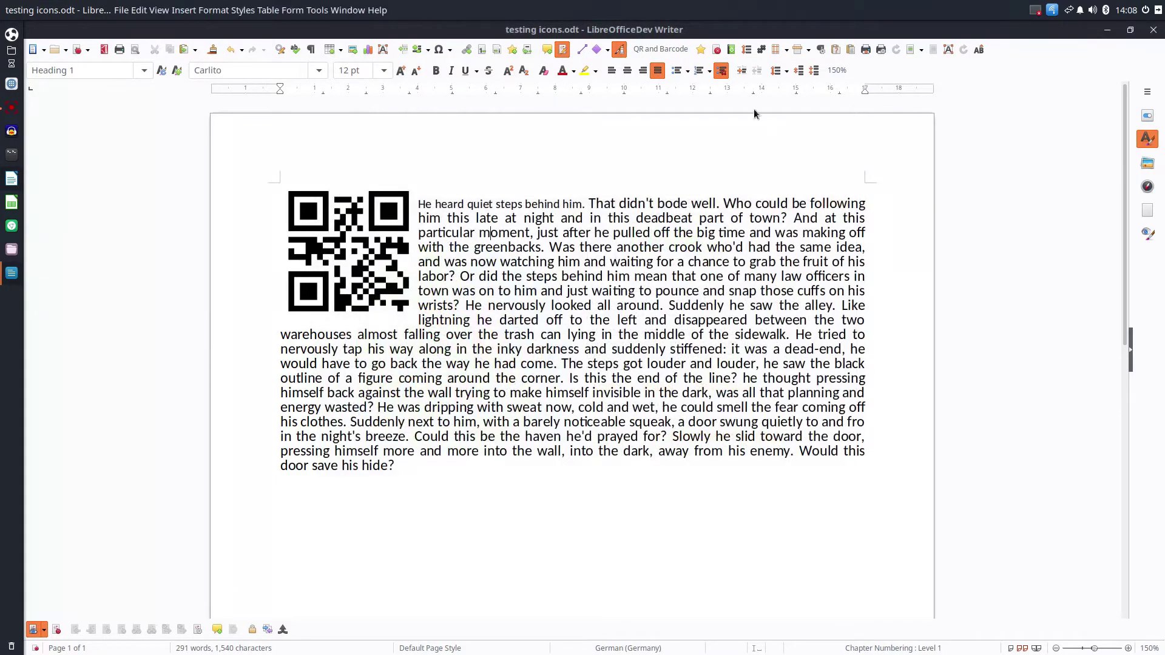
left_click(701, 51)
left_click(852, 188)
left_click(716, 51)
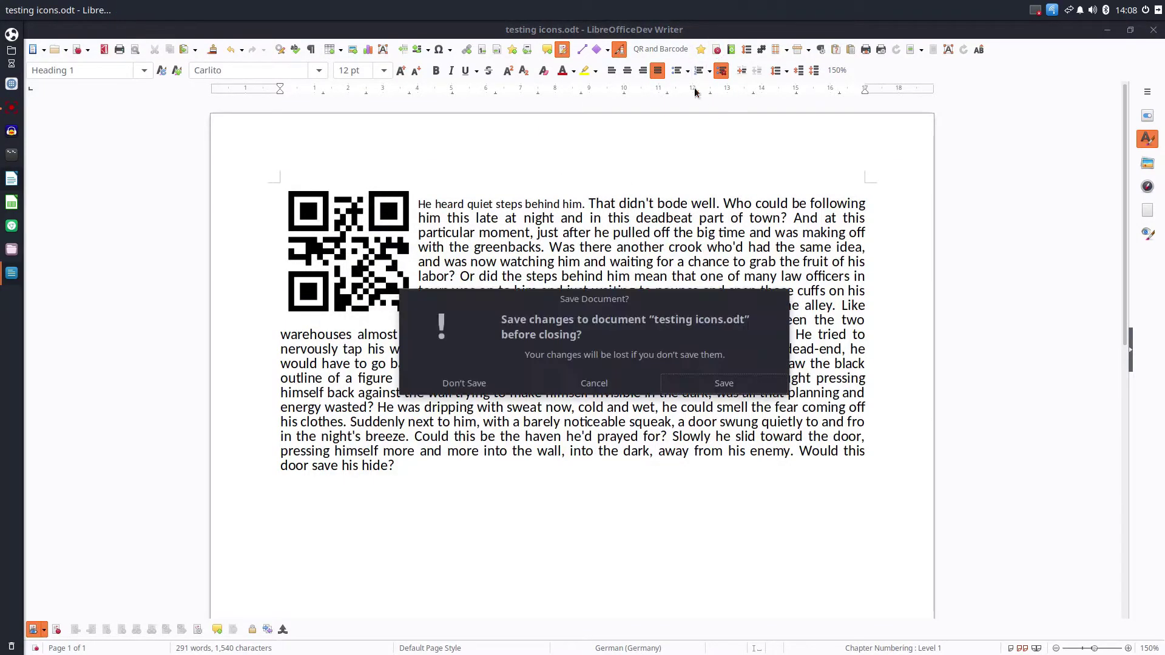
left_click(592, 386)
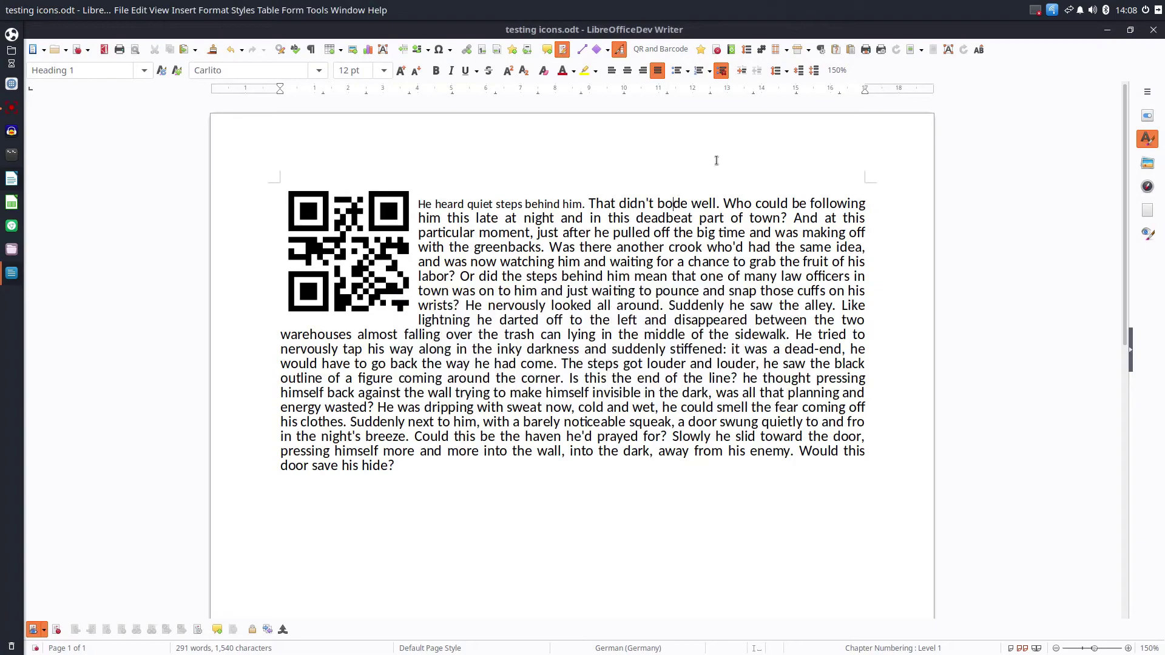
left_click(733, 50)
left_click(620, 241)
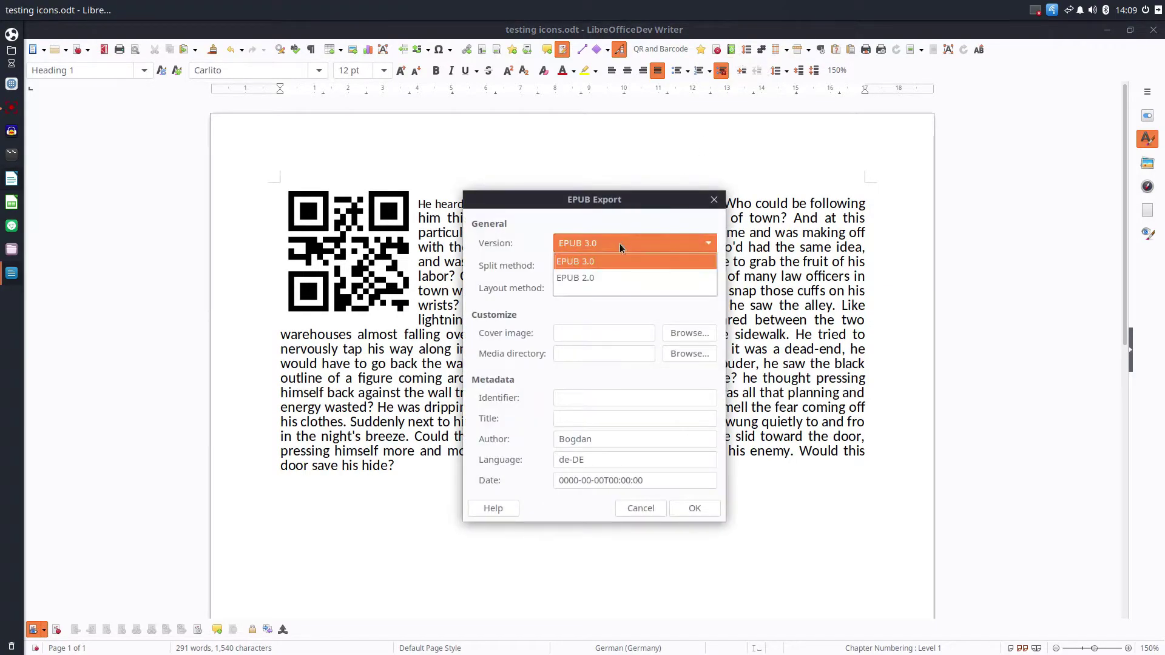
left_click(623, 248)
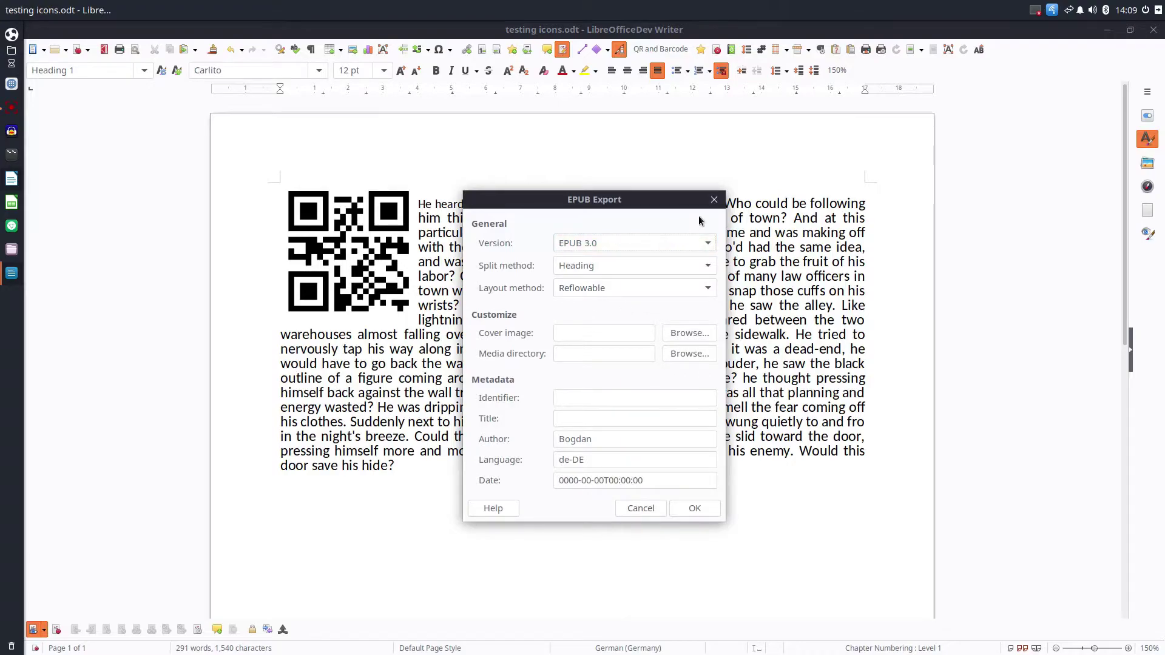
left_click(714, 200)
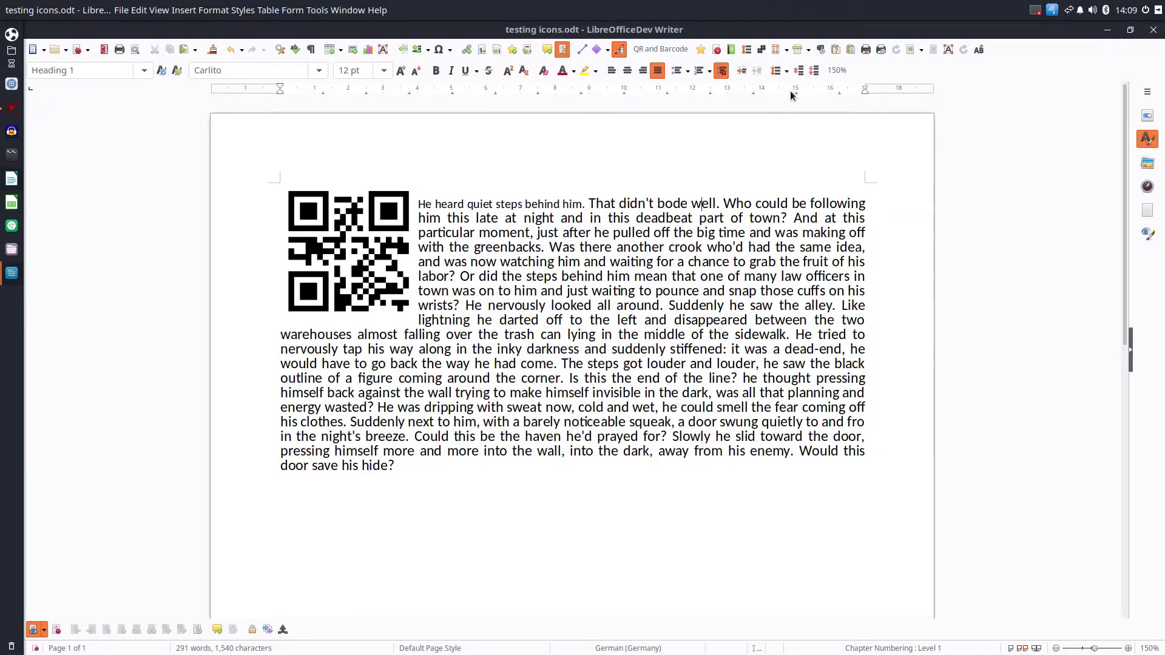
Give the story paragraph 1.5 line spacing and drag the QR code near its end
left_click(786, 71)
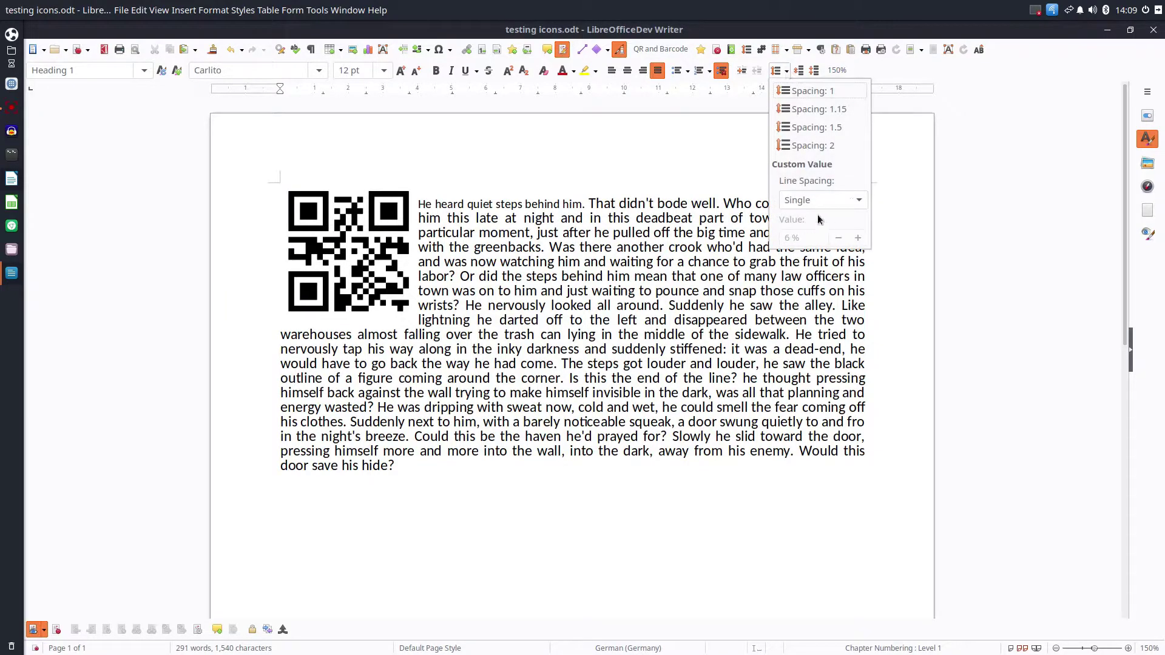
left_click(705, 215)
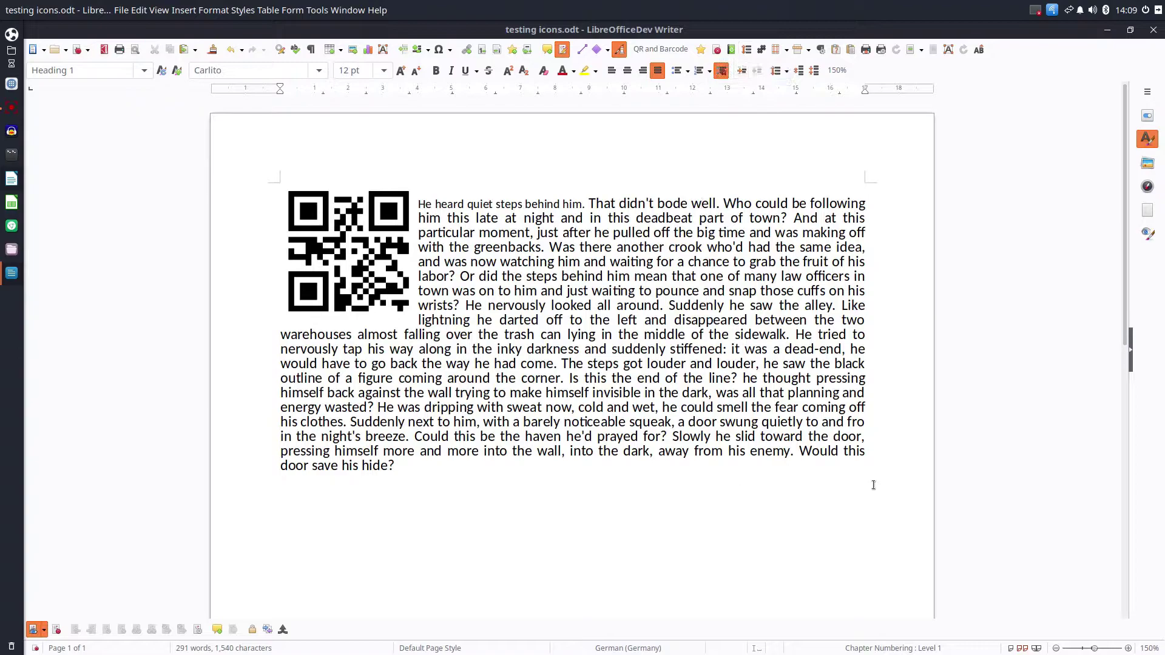
left_click_drag(874, 481, 420, 205)
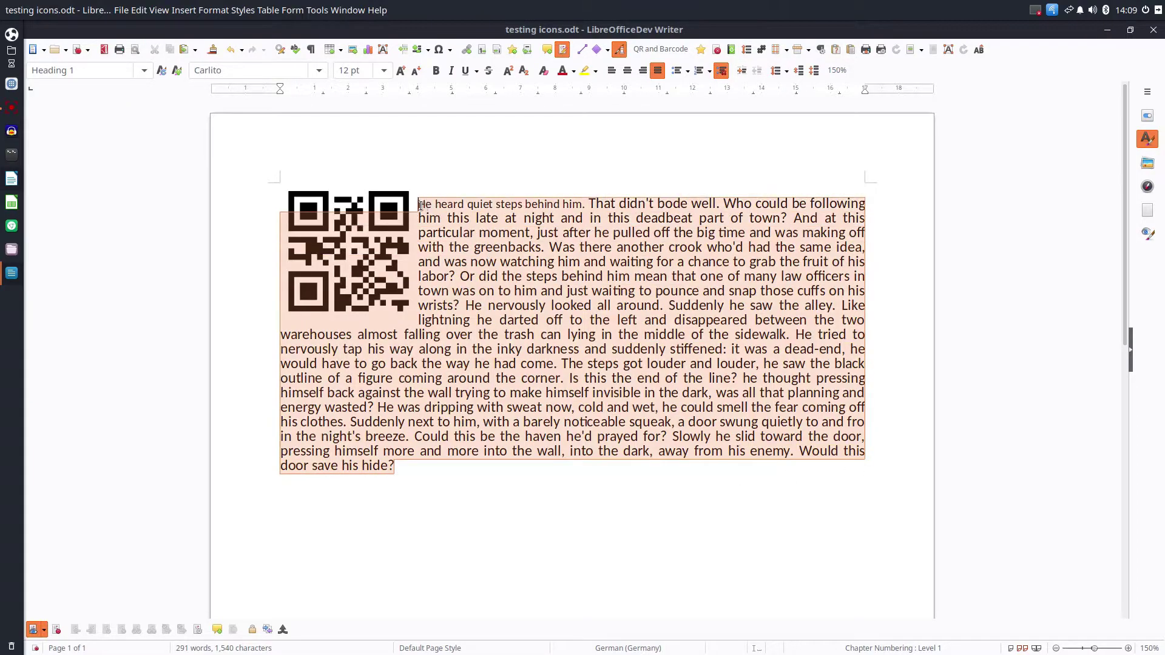
left_click(747, 51)
left_click(486, 199)
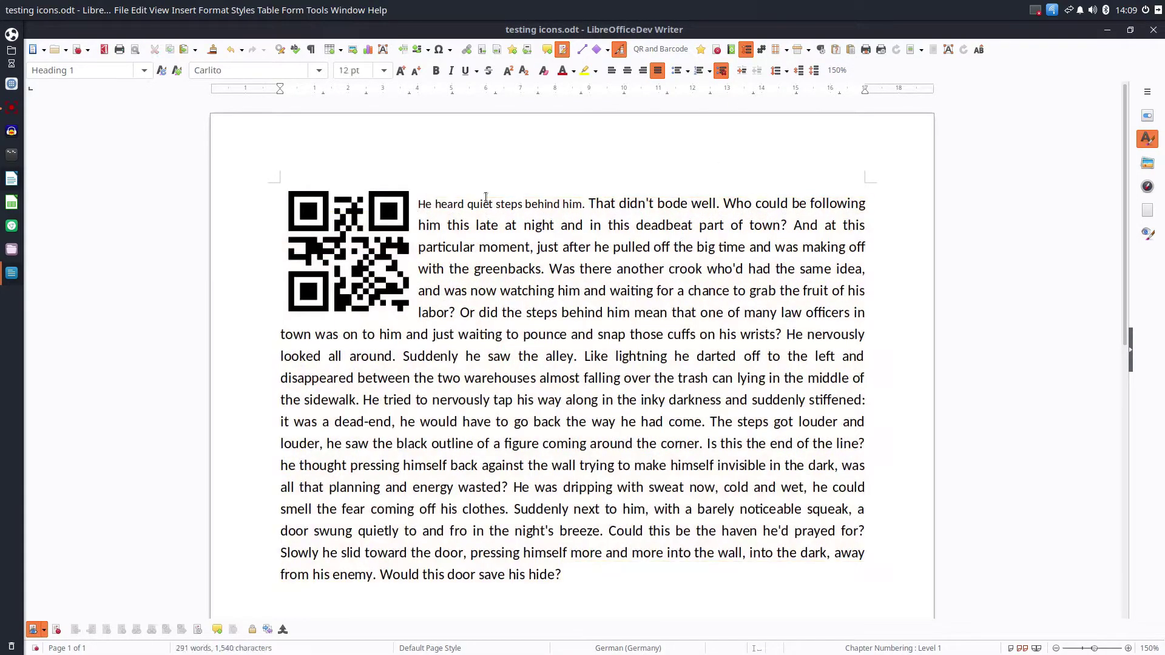
left_click_drag(400, 207, 556, 538)
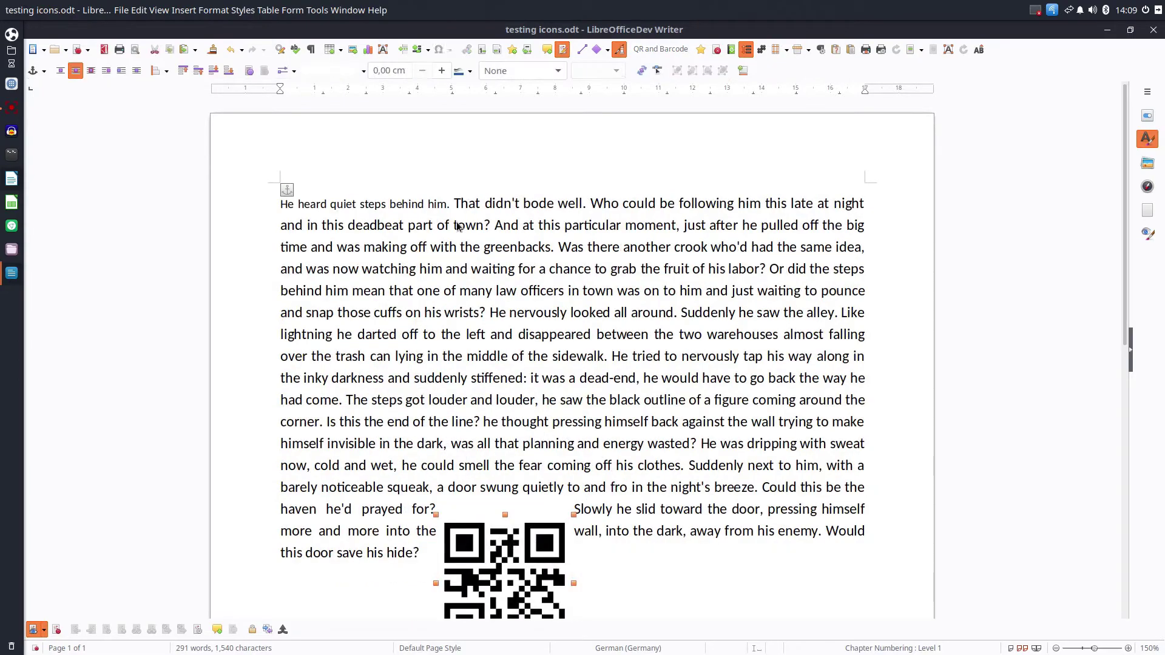
Make 'He heard quiet steps behind him.' a Heading 1 with Ctrl+1
left_click_drag(453, 199, 280, 190)
key("ctrl+1")
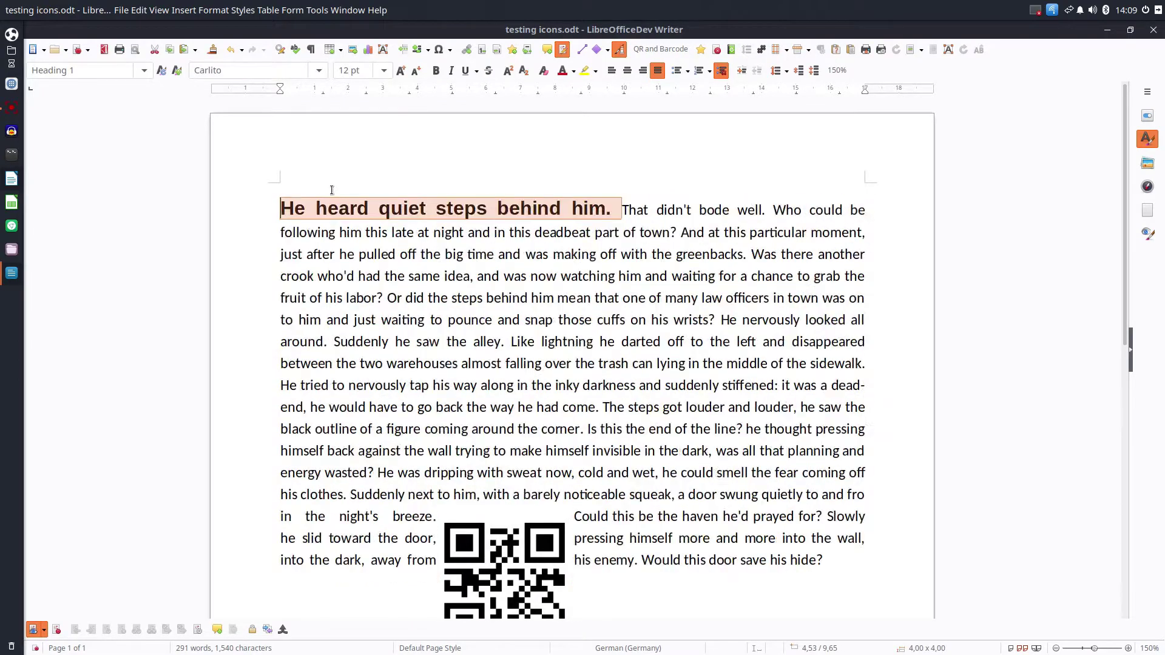
left_click(549, 232)
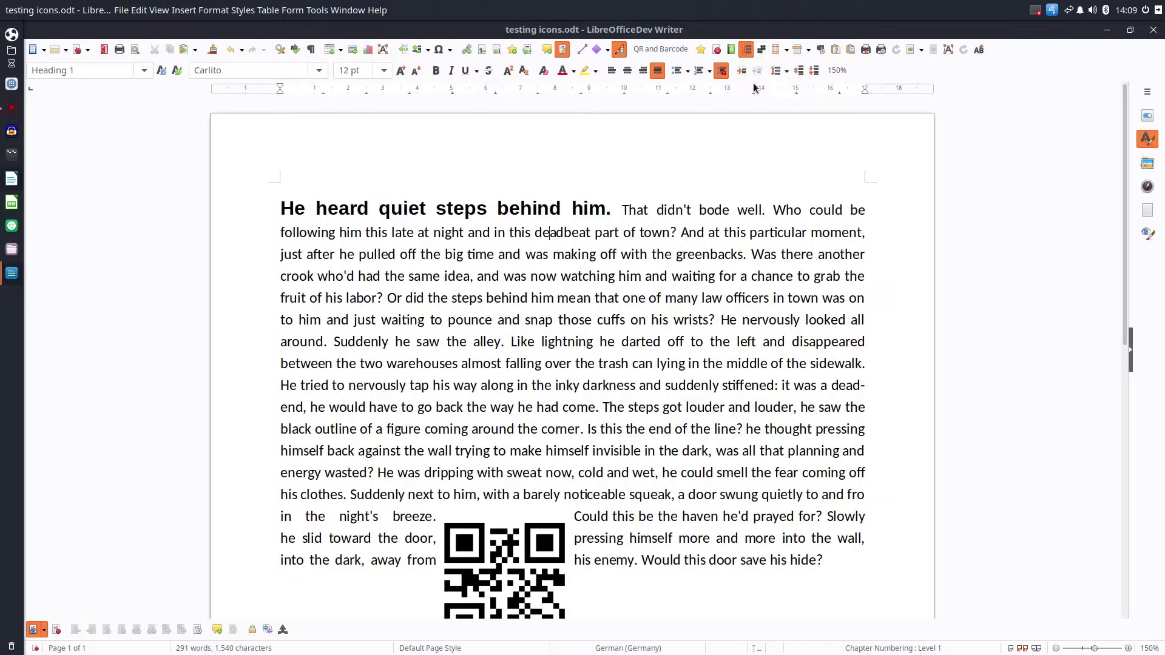
Type 'In this document i have pages.' at the heading start, with a page-count field after 'have'
key("ctrl+Home")
mouse_move(866, 169)
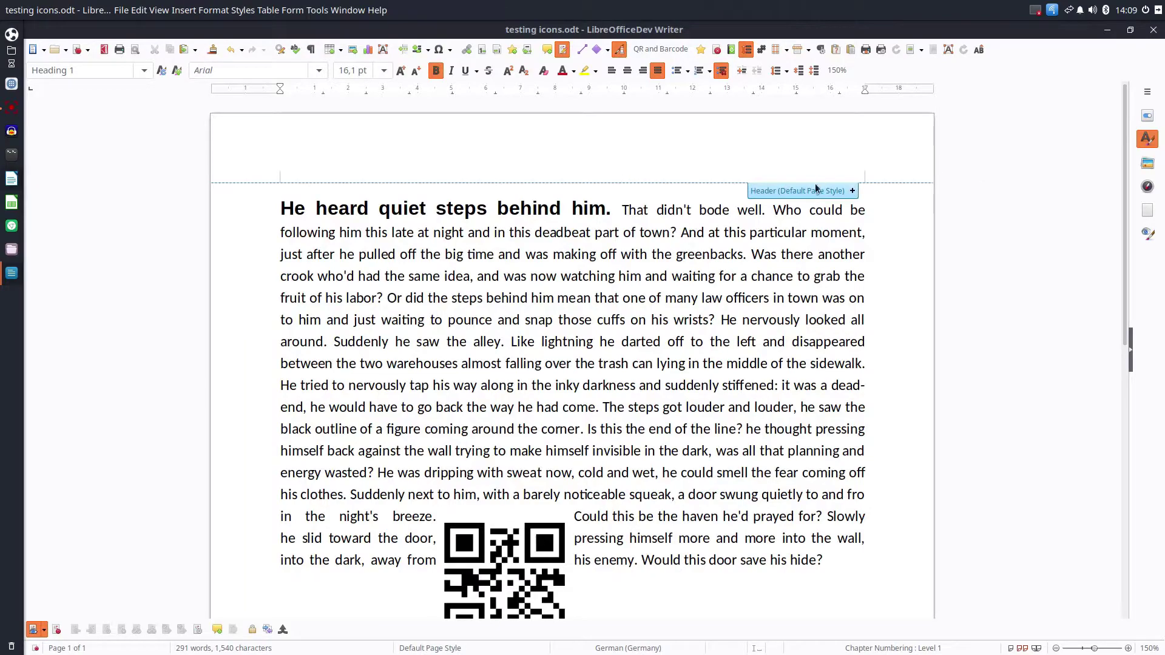
type("In this")
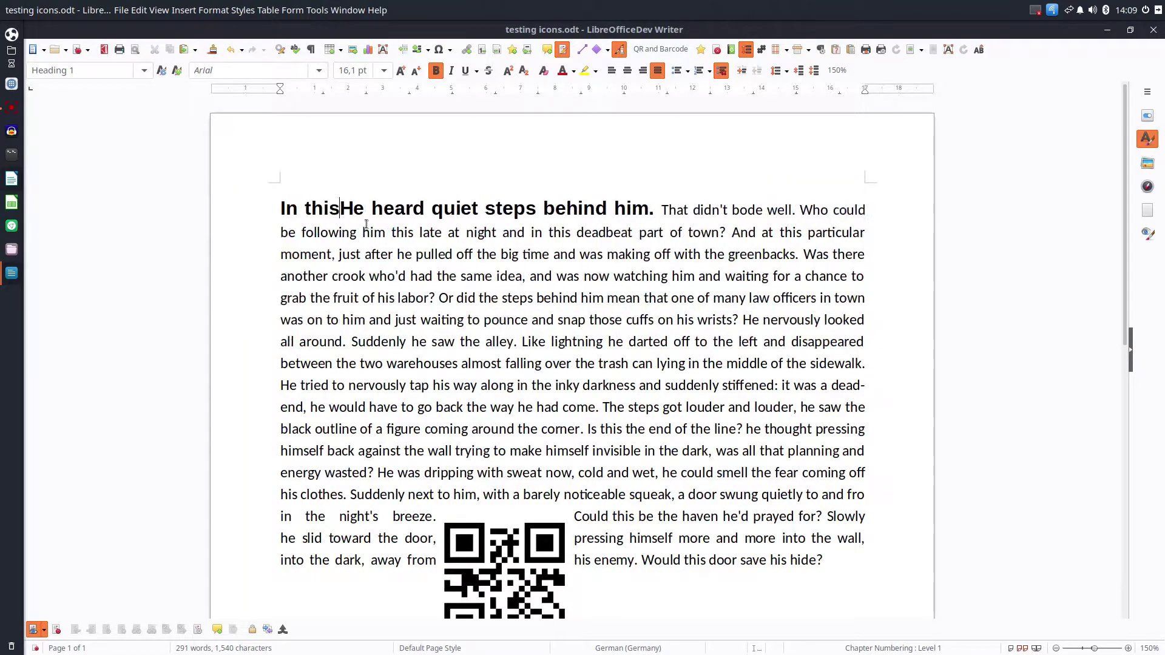
type(" document i hav")
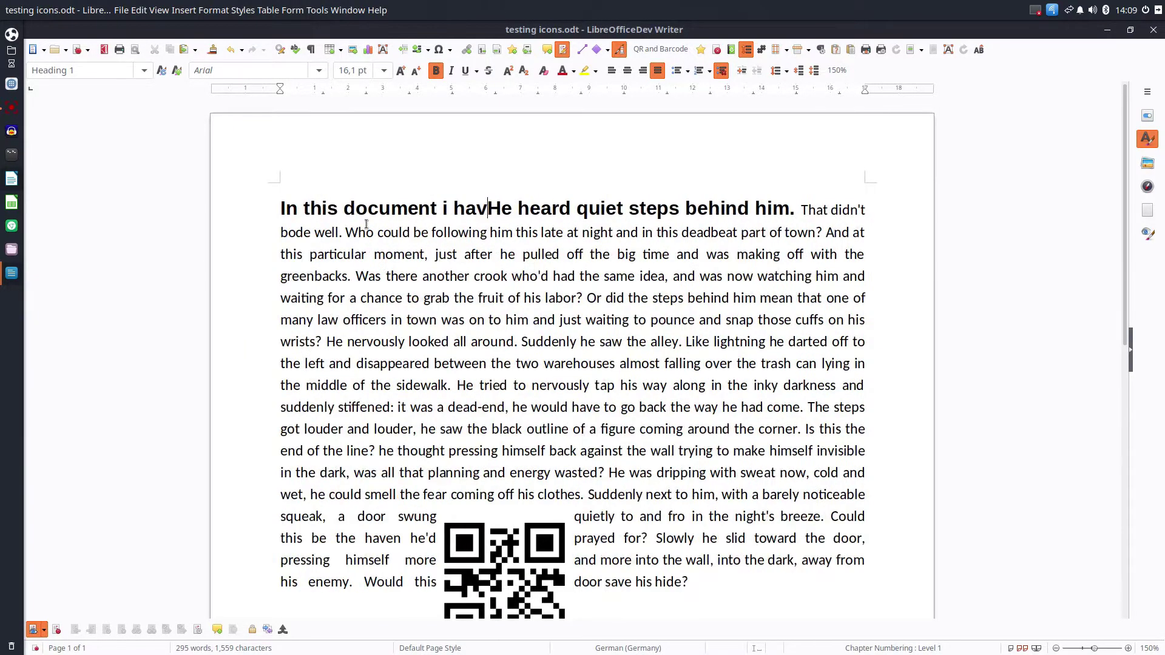
type("e ")
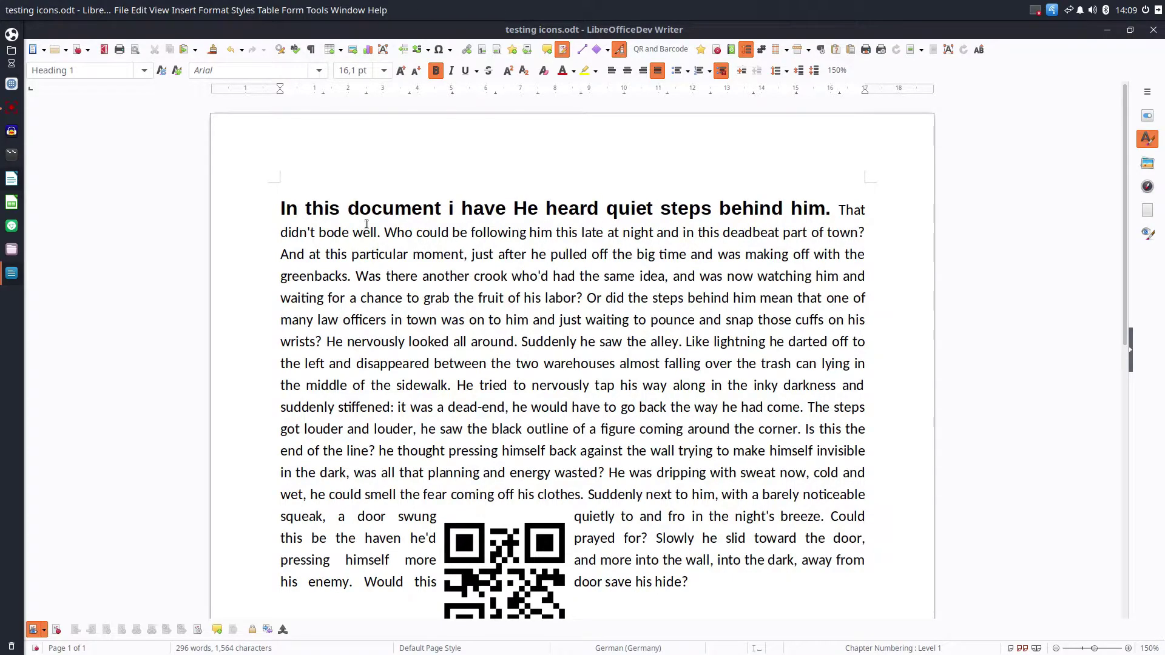
type(" pages.")
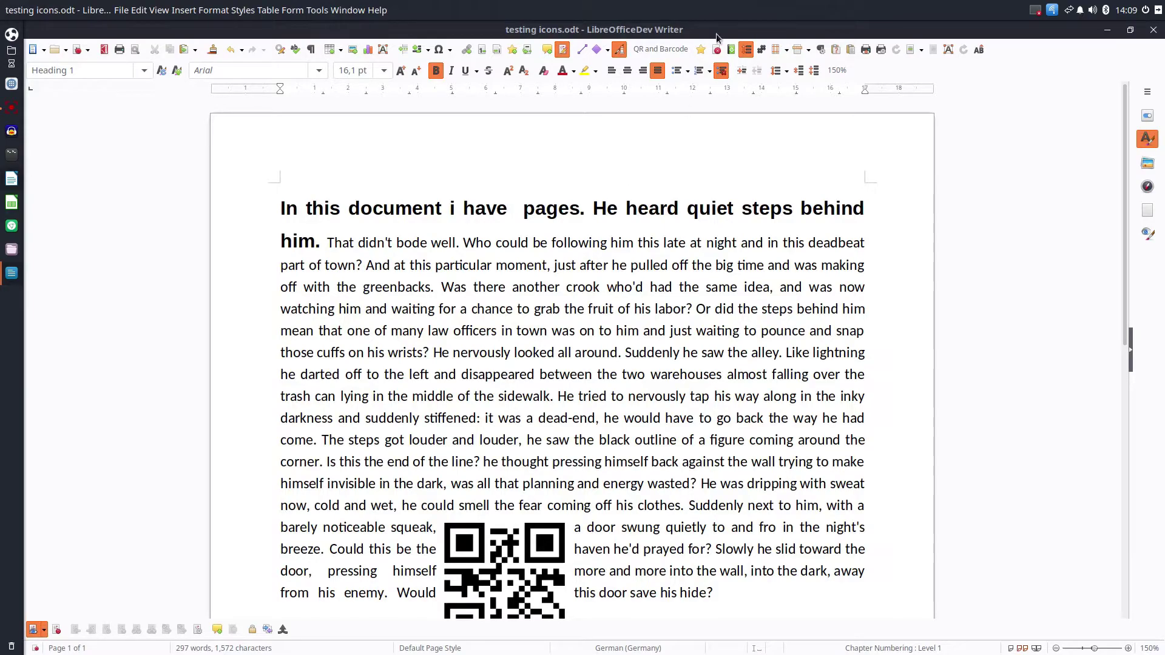
left_click(762, 49)
Add blank lines after the story to reach 2 pages, and capitalize the lone 'i'
scroll(713, 249, "down", 5)
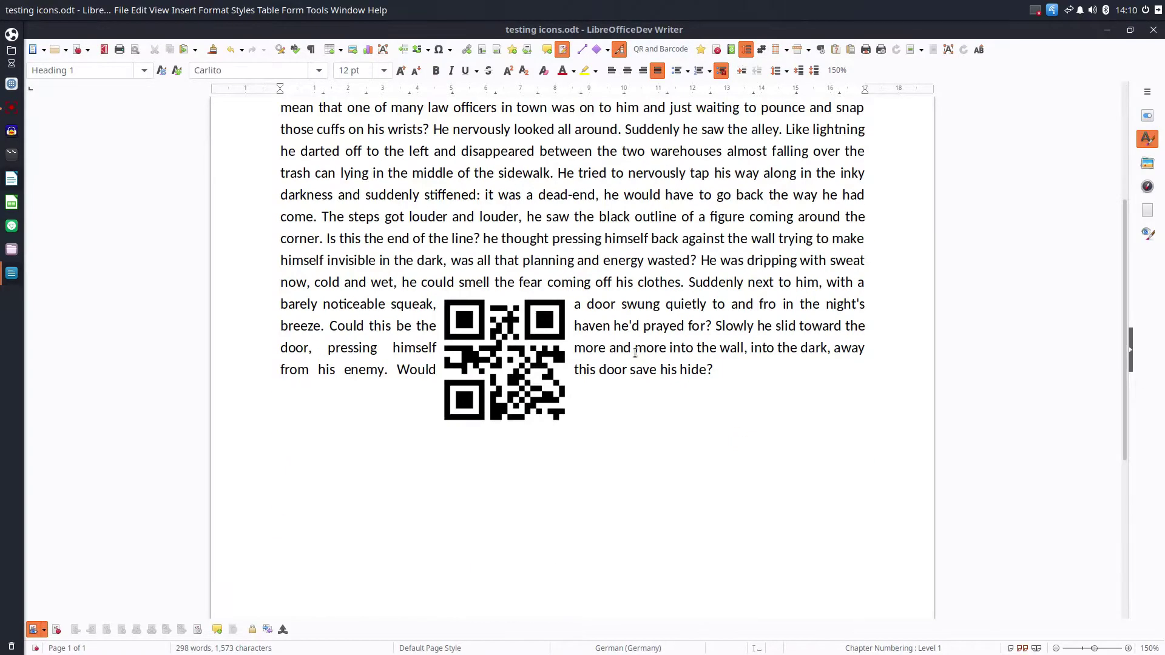
key("Return")
key("Return")
key("Return")
key("Return")
key("Return")
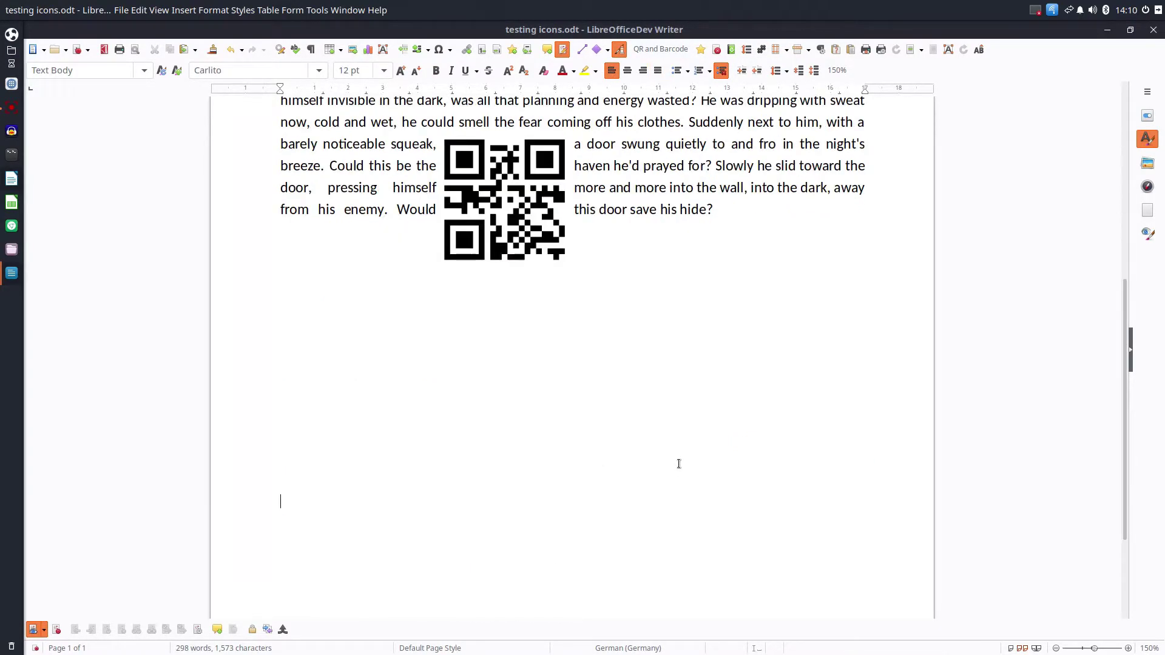
key("Return")
scroll(679, 463, "up", 15)
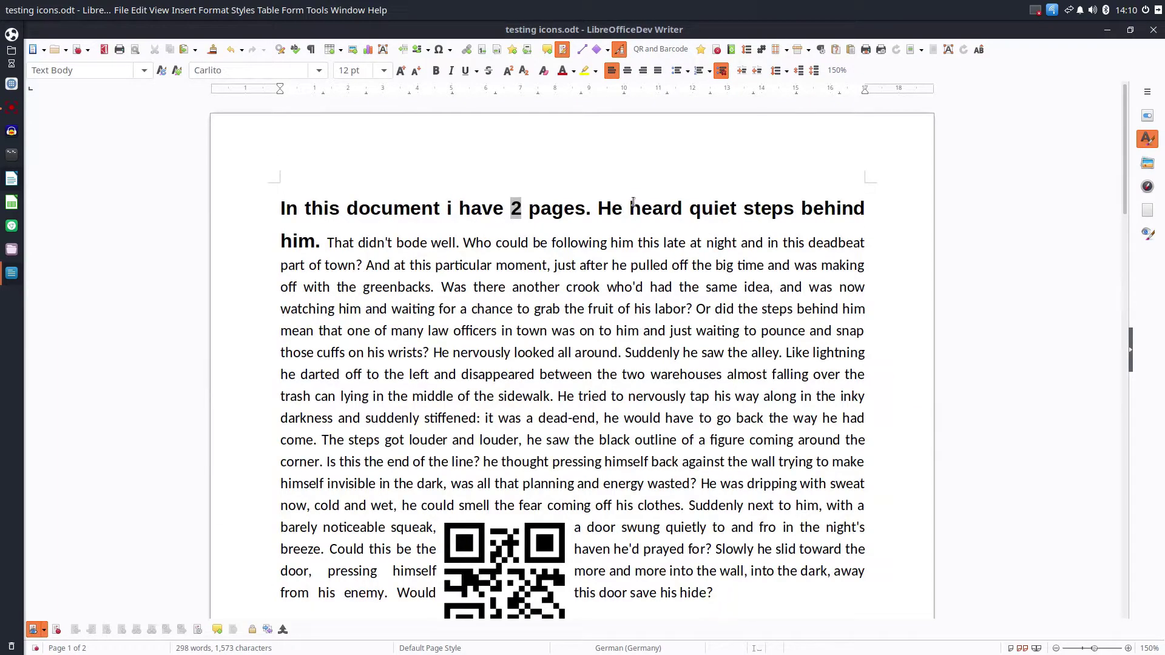
left_click(449, 211)
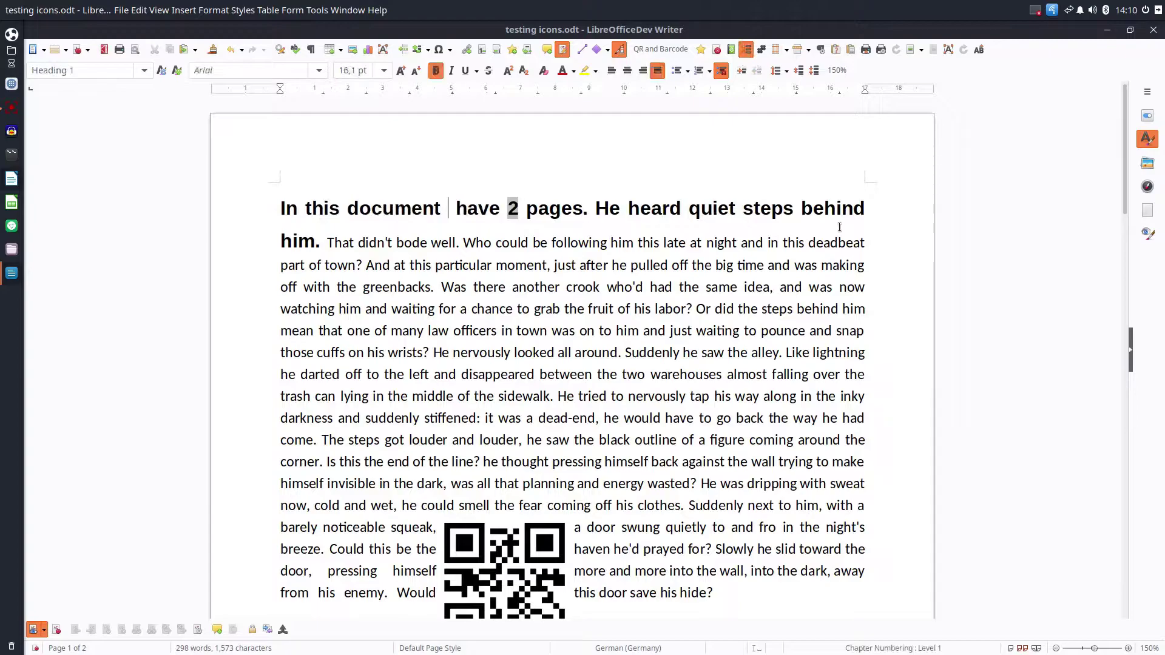
type("I")
left_click(819, 245)
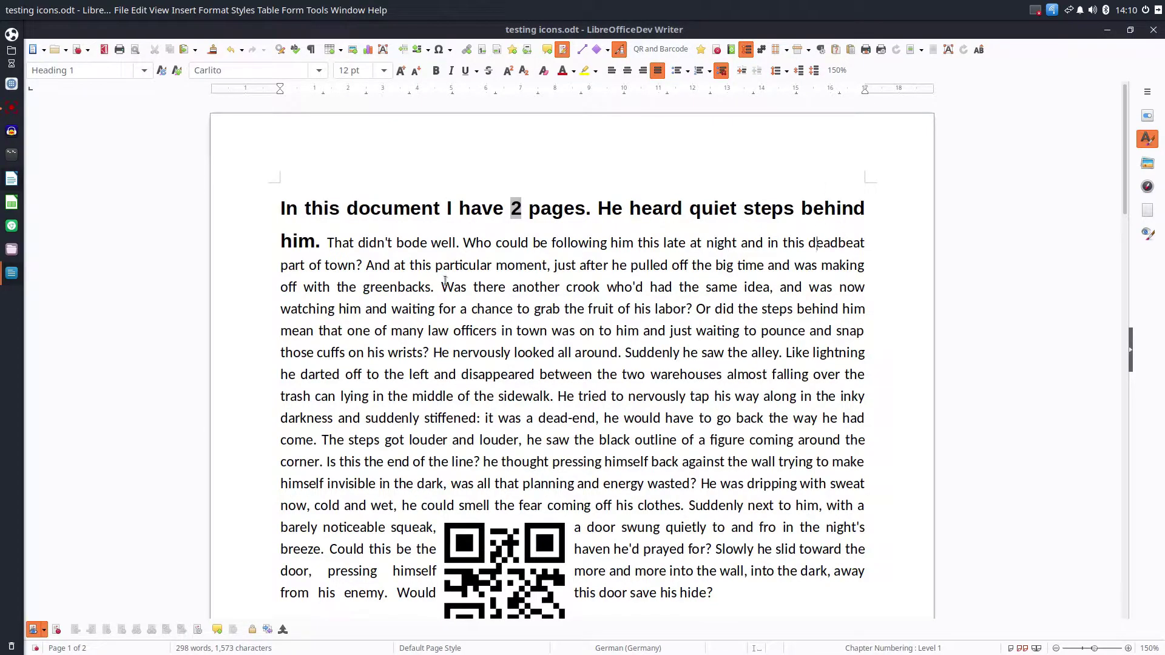
Select the whole story, heading included, and apply Default Paragraph Style
left_click_drag(276, 206, 801, 583)
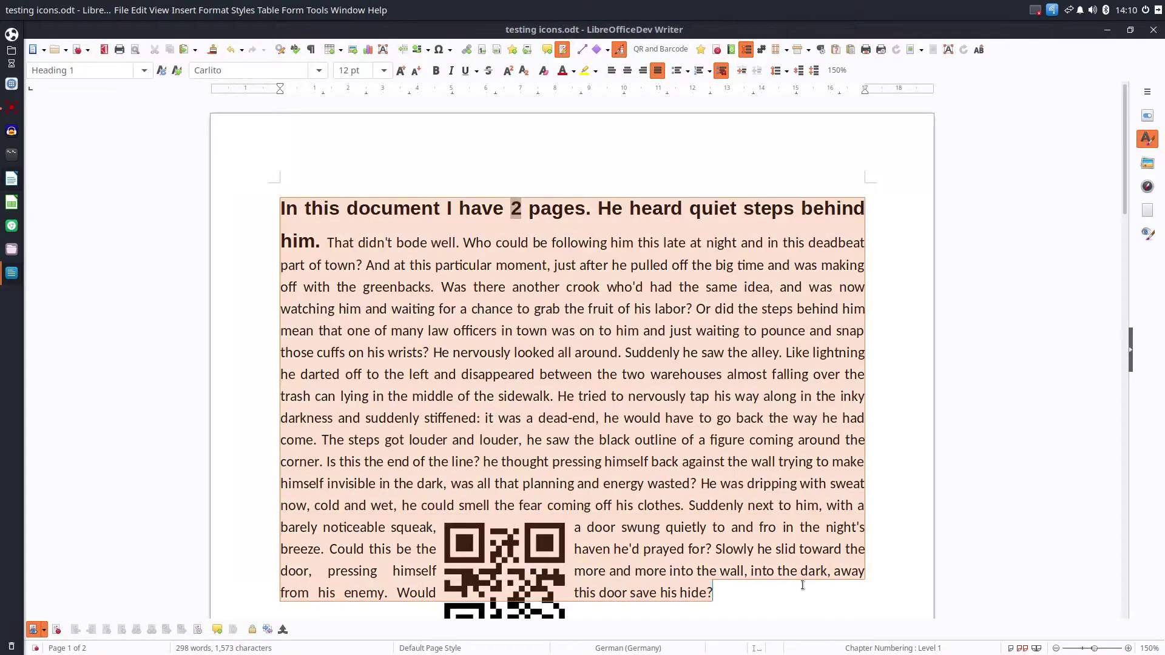
left_click(145, 71)
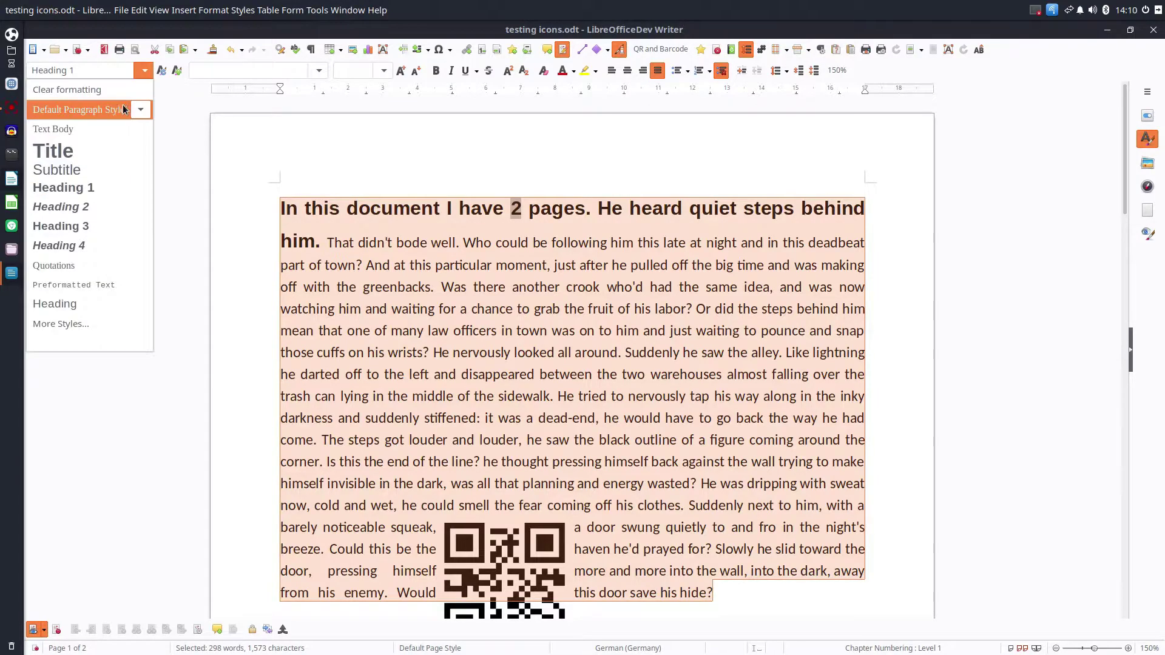
left_click(78, 109)
left_click(498, 206)
Check the style list with everything selected, then return the view to 150% zoom
key("ctrl+a")
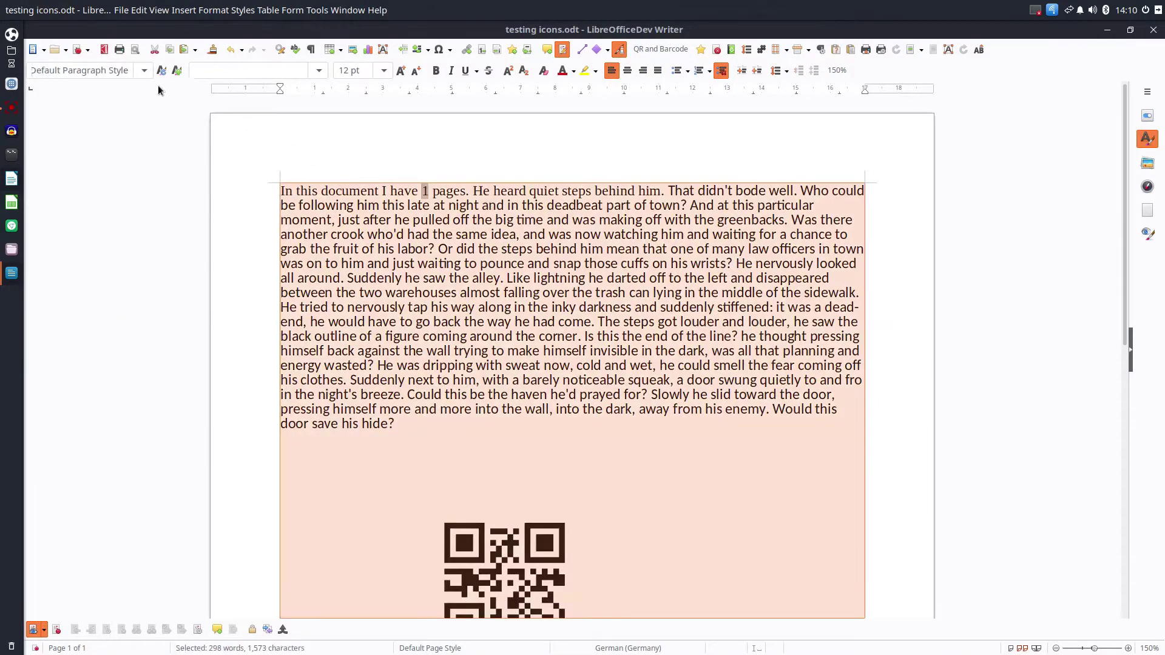
left_click(144, 71)
left_click(78, 109)
scroll(392, 296, "down", 10)
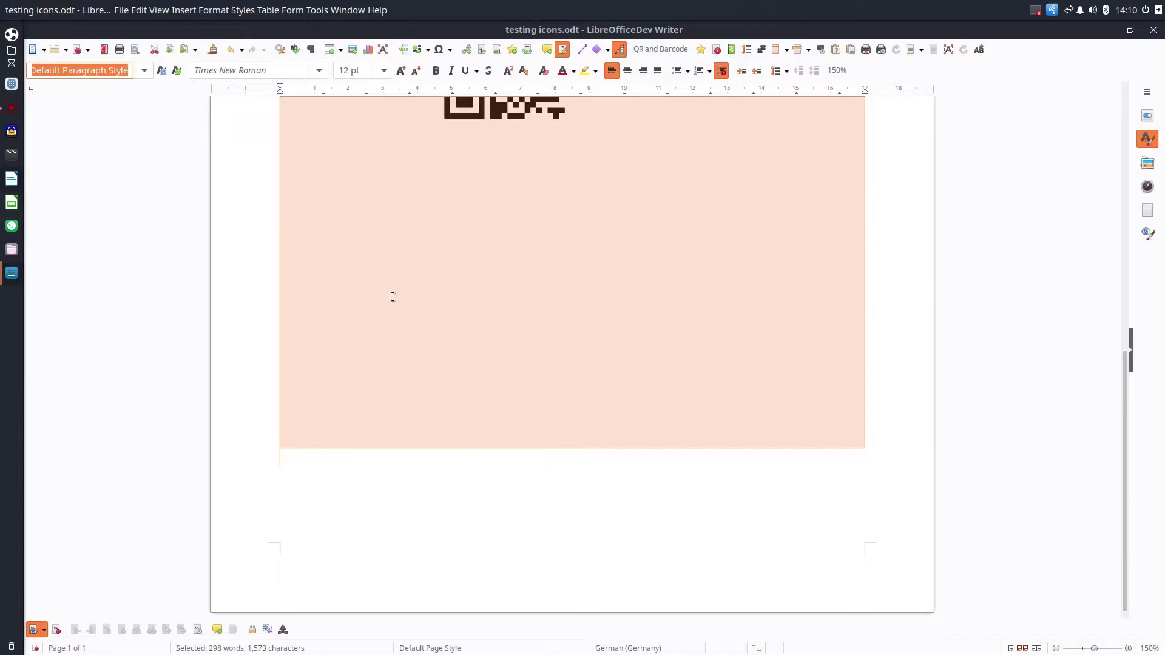
left_click(393, 297)
scroll(392, 297, "up", 10)
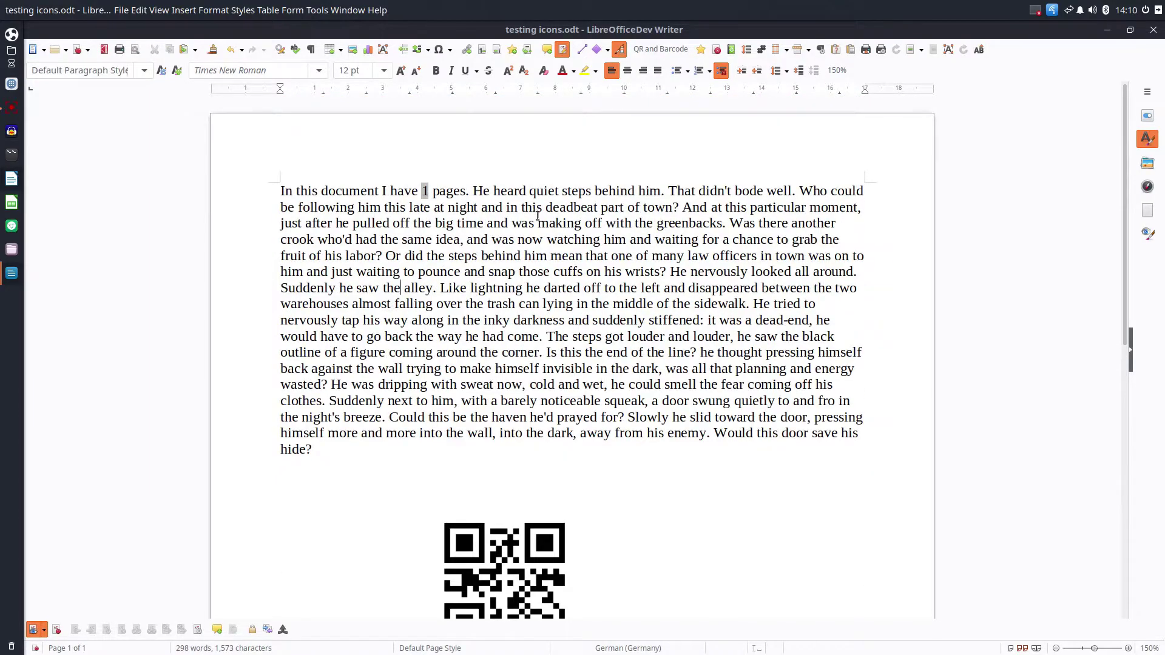
scroll(537, 214, "up", 6)
scroll(535, 212, "down", 3)
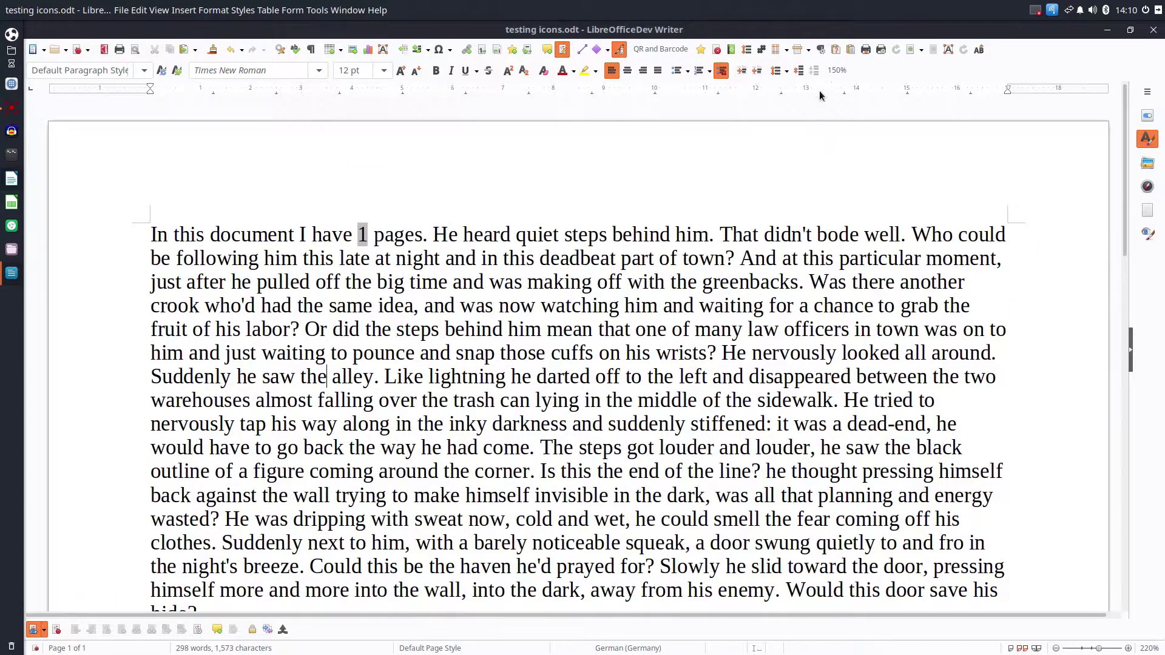
left_click(838, 71)
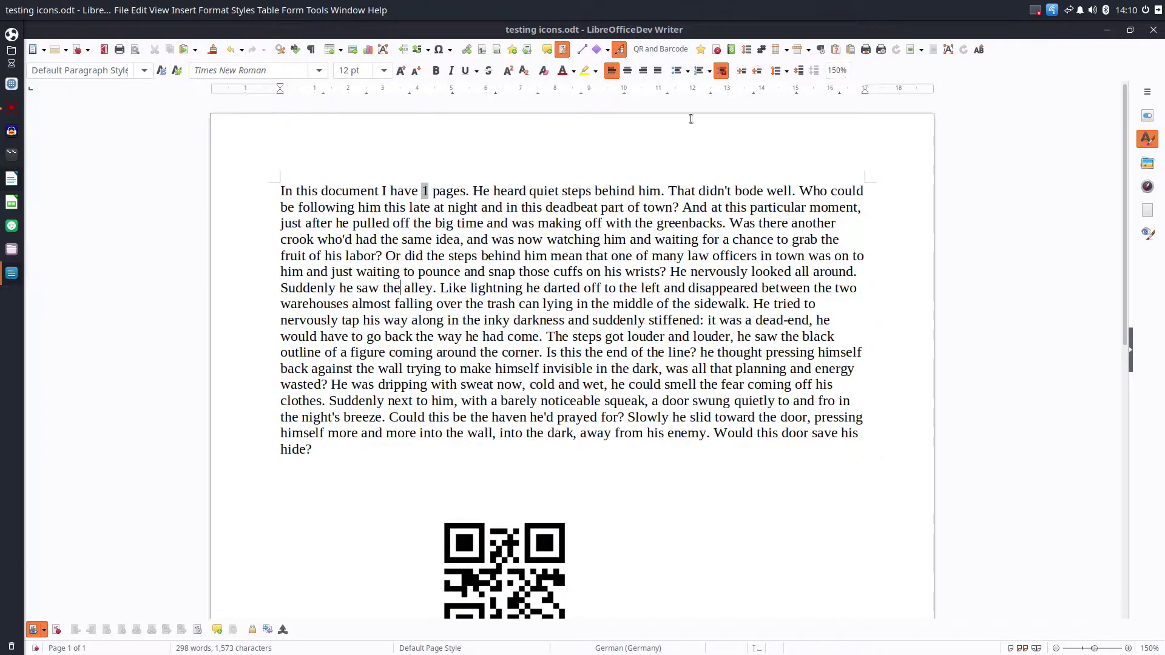
Try the Narrow and Wide margin presets and justify the story paragraph
left_click(775, 50)
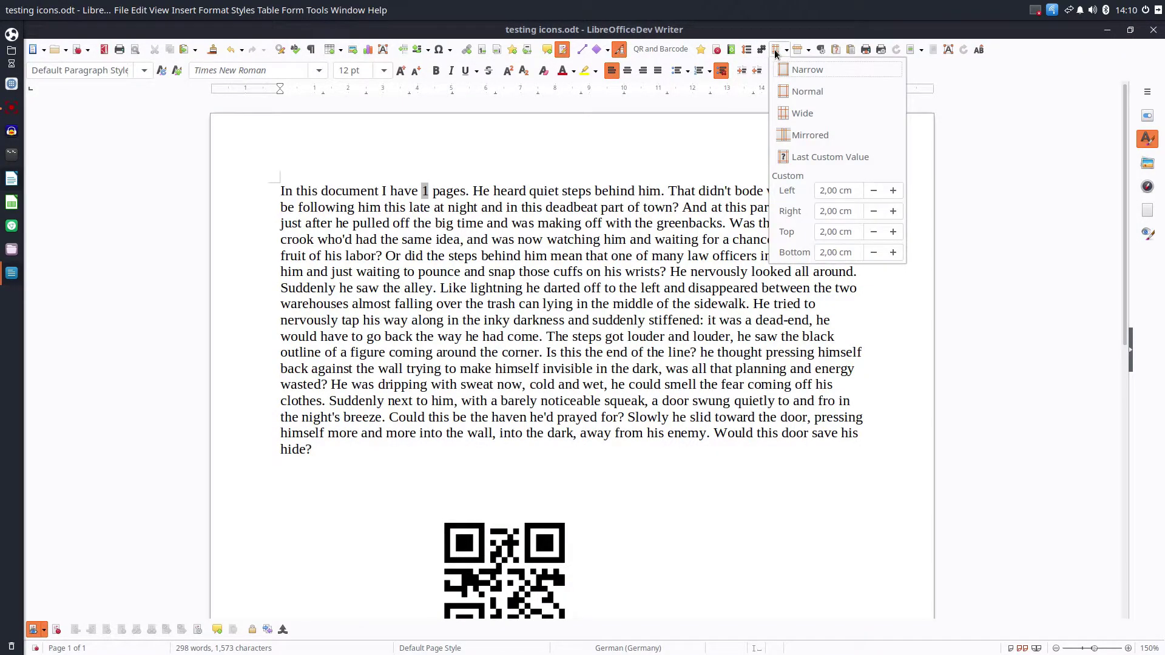
left_click(788, 70)
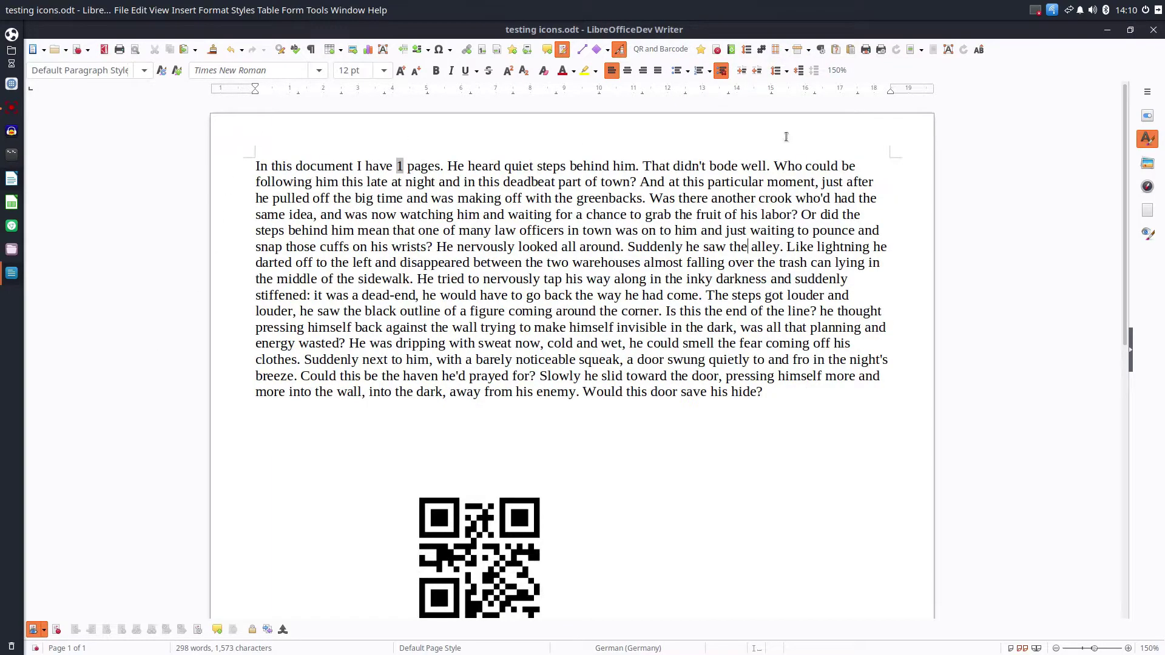
left_click(776, 50)
left_click(786, 113)
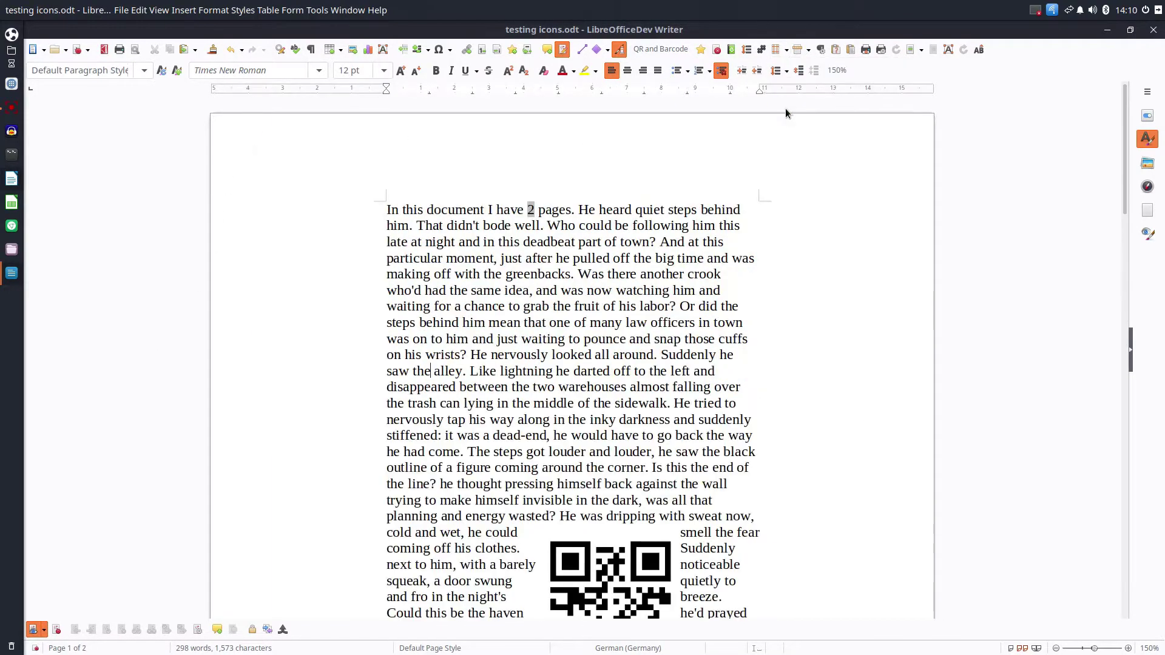
left_click(676, 241)
left_click(657, 70)
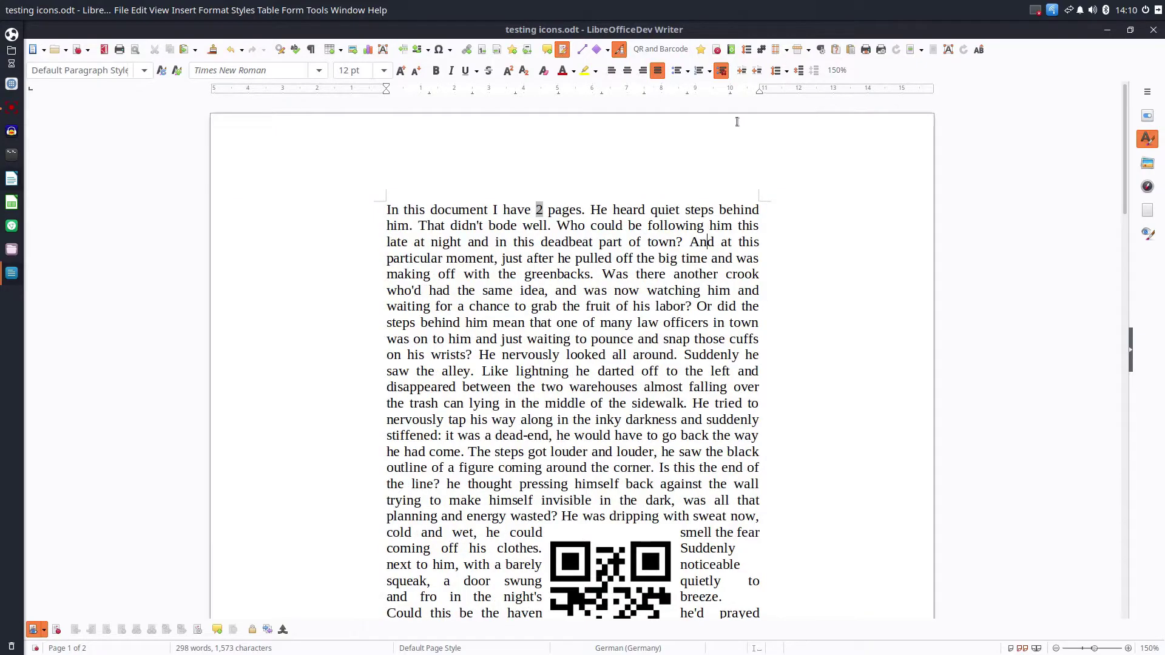
Set custom page margins of 2, 3, 1 and 2 cm
left_click(776, 50)
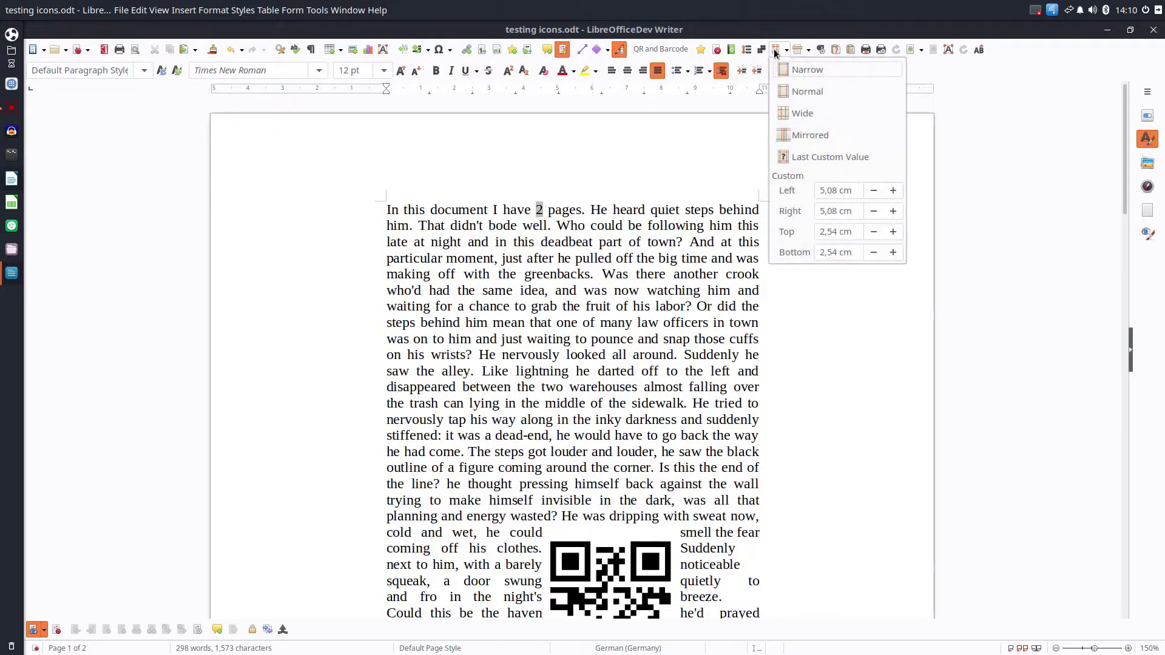
left_click(853, 190)
type("2")
key("Tab")
type("3")
key("Tab")
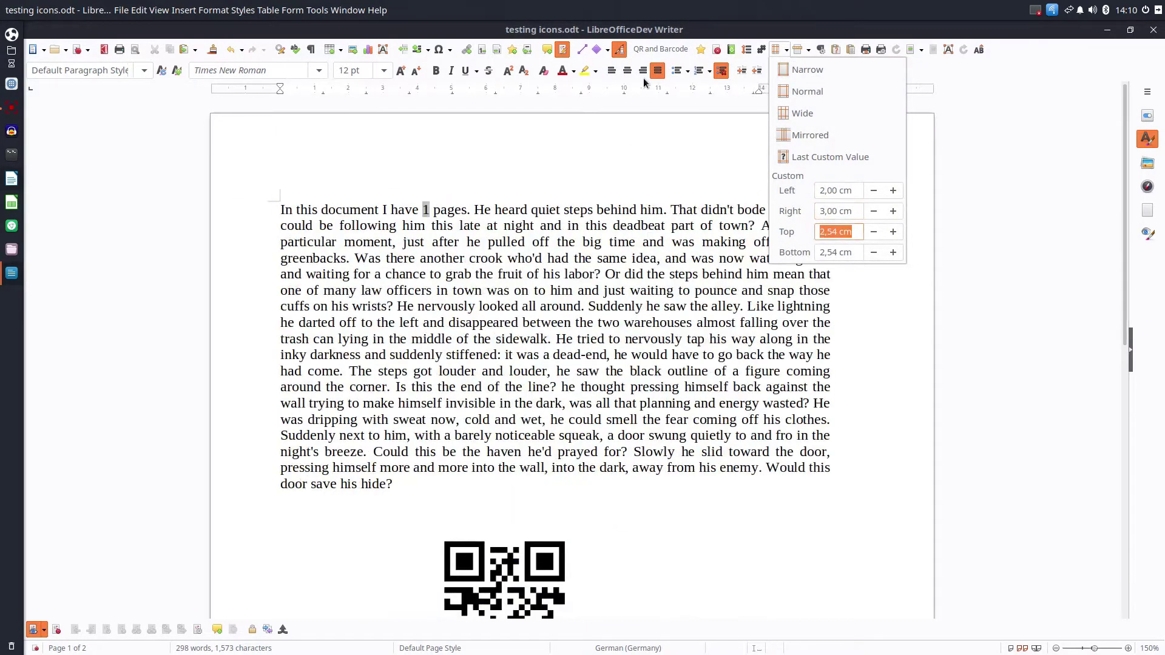
type("1")
key("Tab")
type("2")
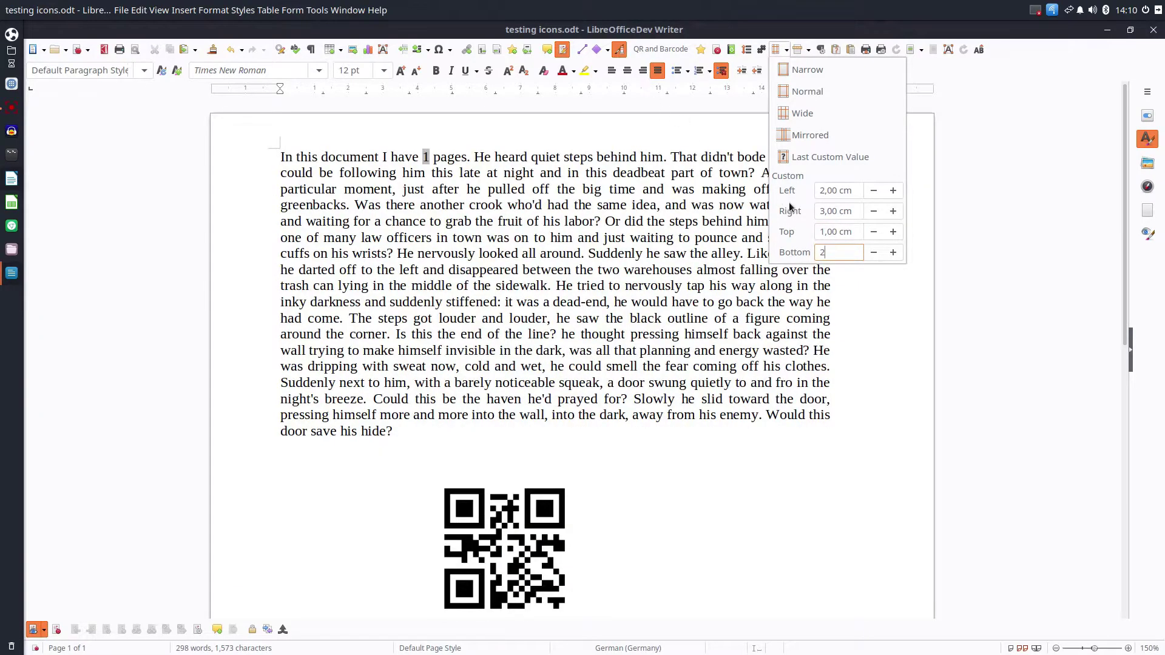
key("Return")
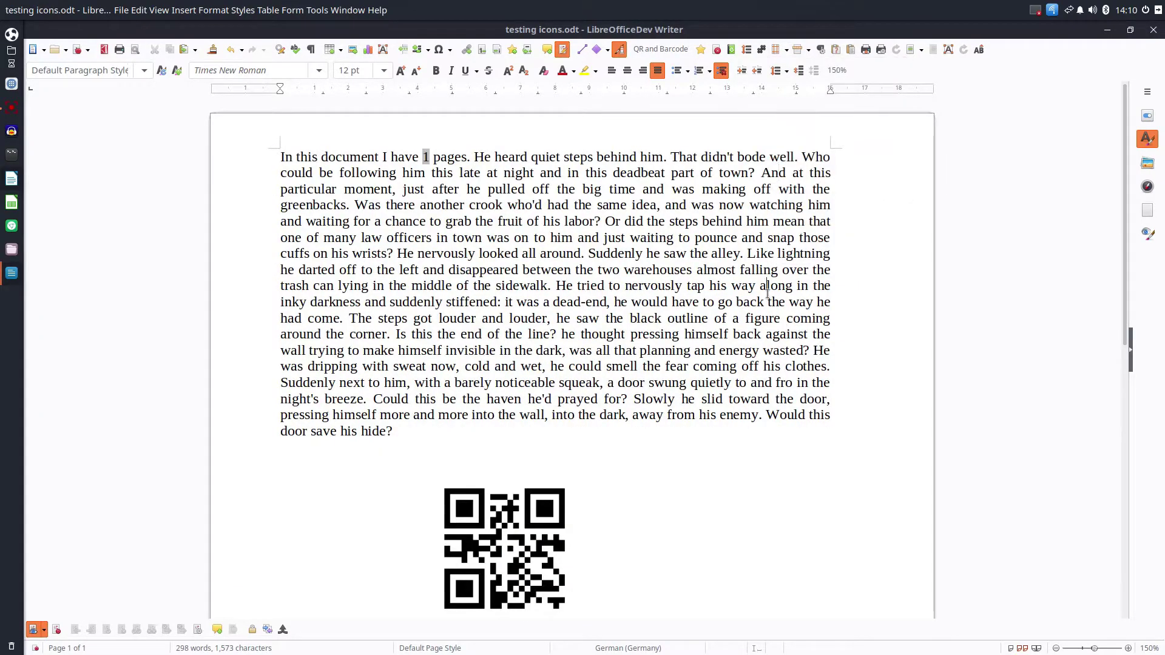
Change the page size to A5 and turn it to landscape orientation
left_click(807, 51)
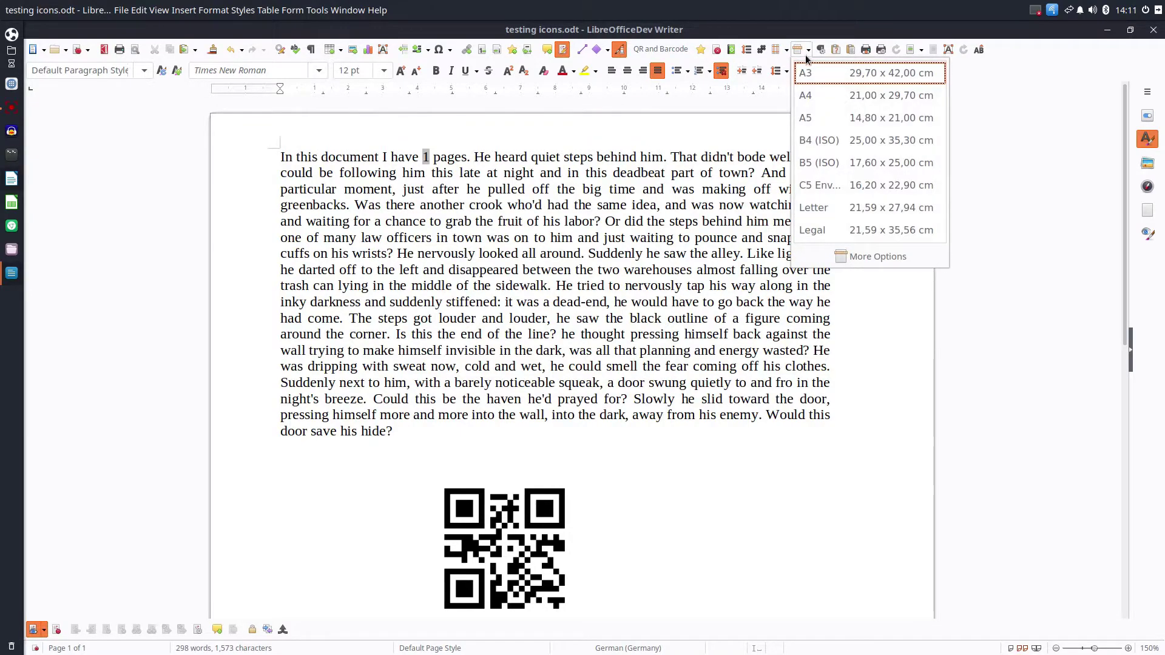
left_click(812, 117)
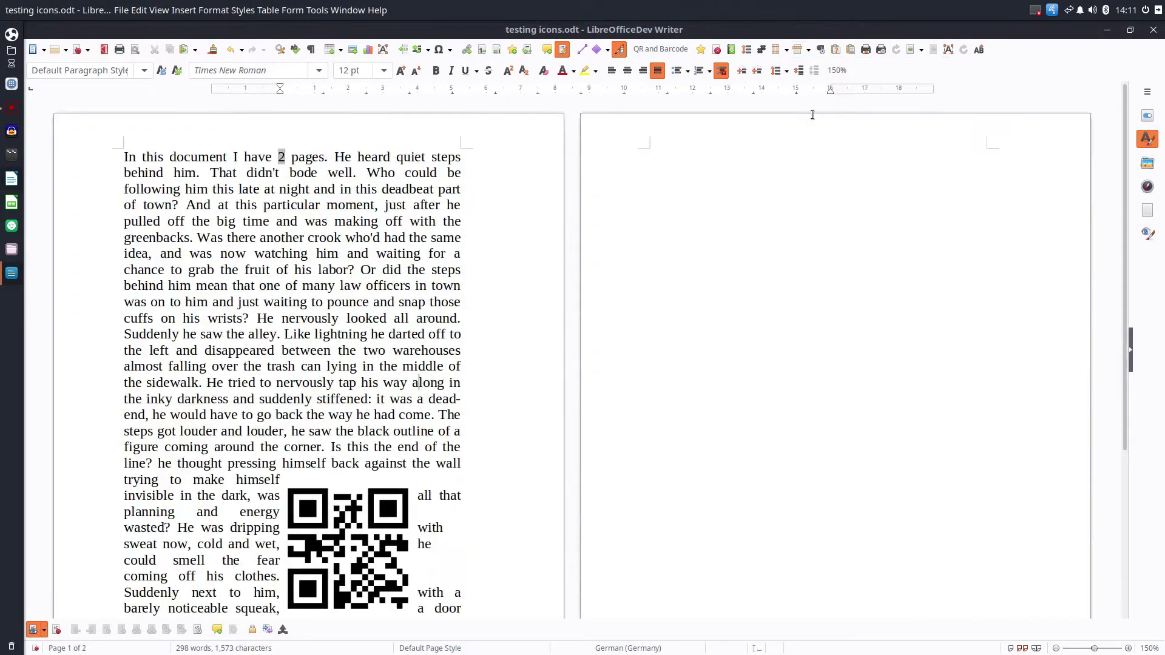
left_click(807, 50)
left_click(808, 53)
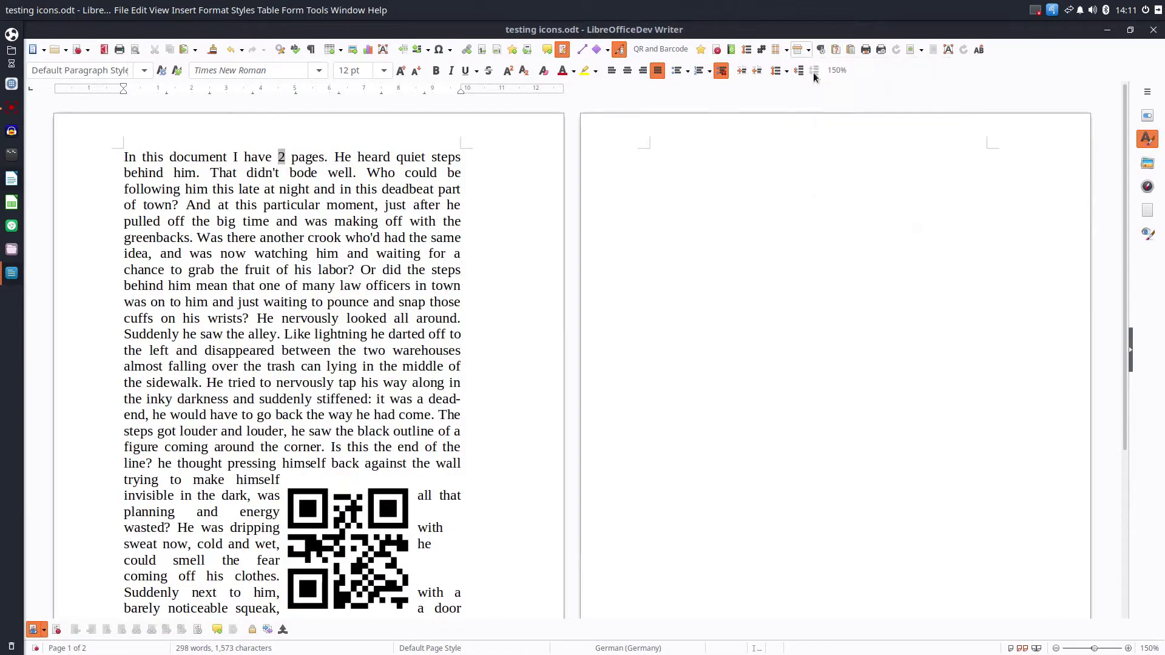
left_click(814, 75)
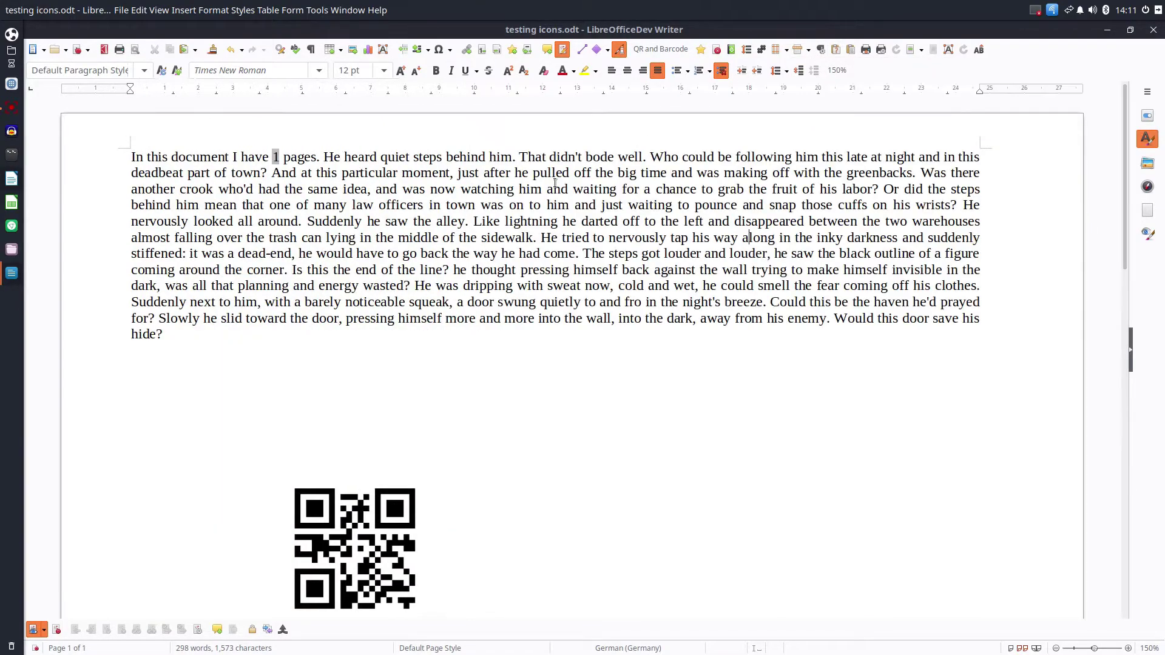
left_click(819, 51)
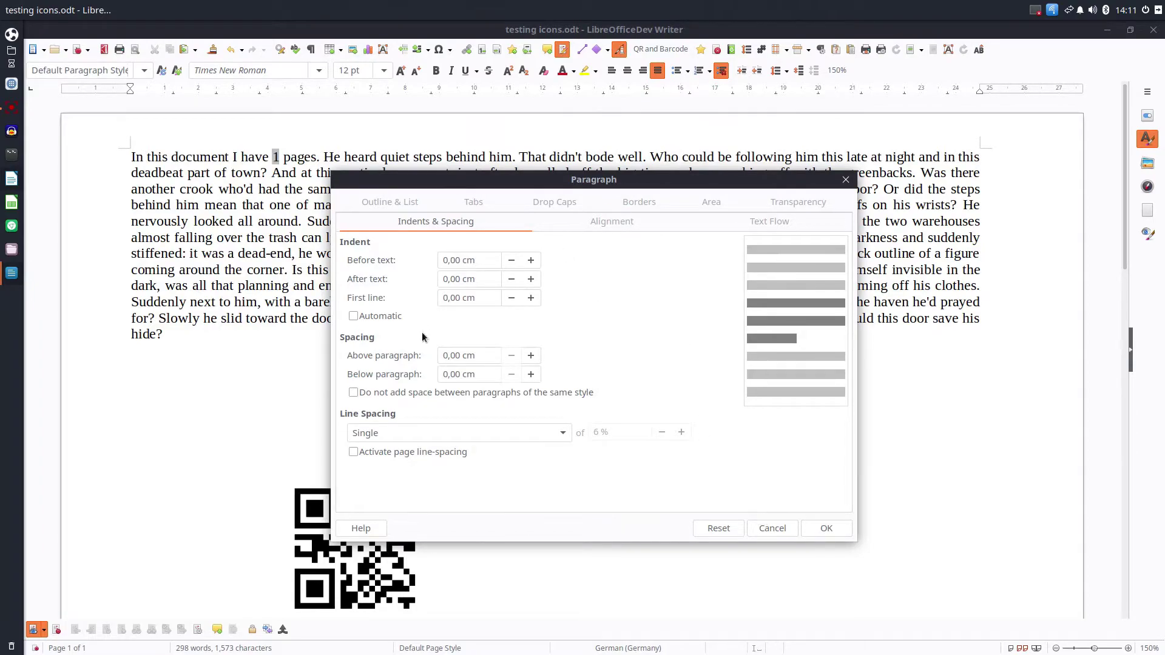
Raise the space below paragraphs to 0,70 cm
left_click(531, 375)
left_click(530, 375)
left_click(531, 374)
left_click(531, 374)
left_click(531, 375)
left_click(530, 375)
left_click(531, 374)
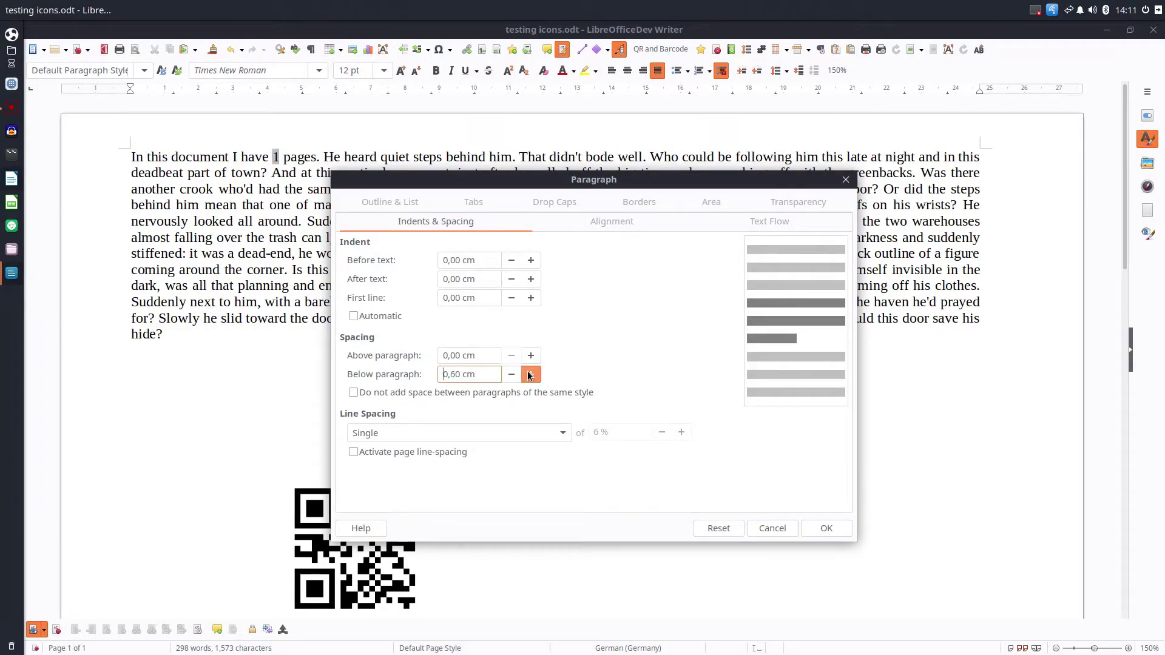
left_click(847, 528)
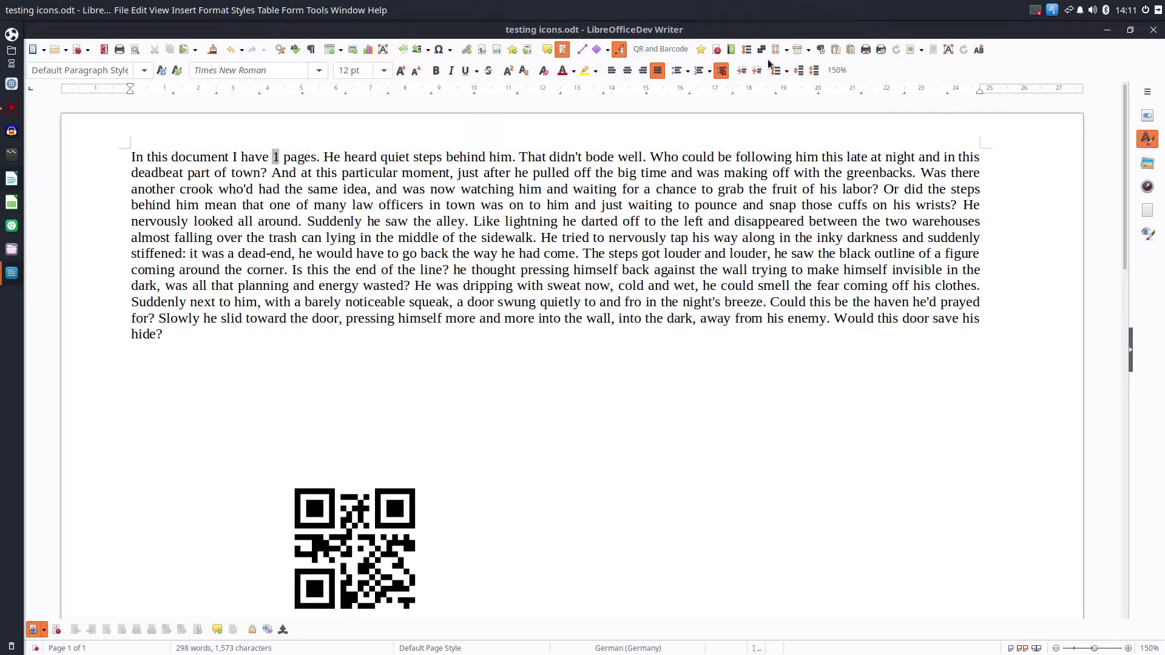
Increase the space above paragraphs and set line spacing to 1.5 Lines
left_click(815, 49)
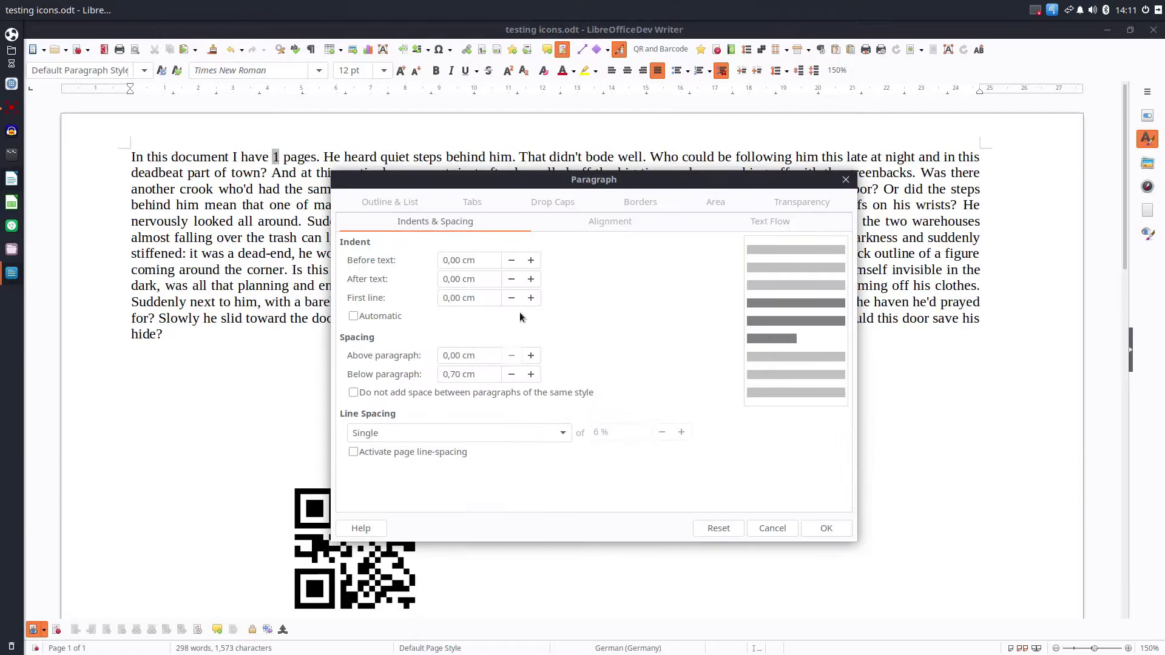
left_click(531, 355)
left_click(531, 356)
left_click(532, 355)
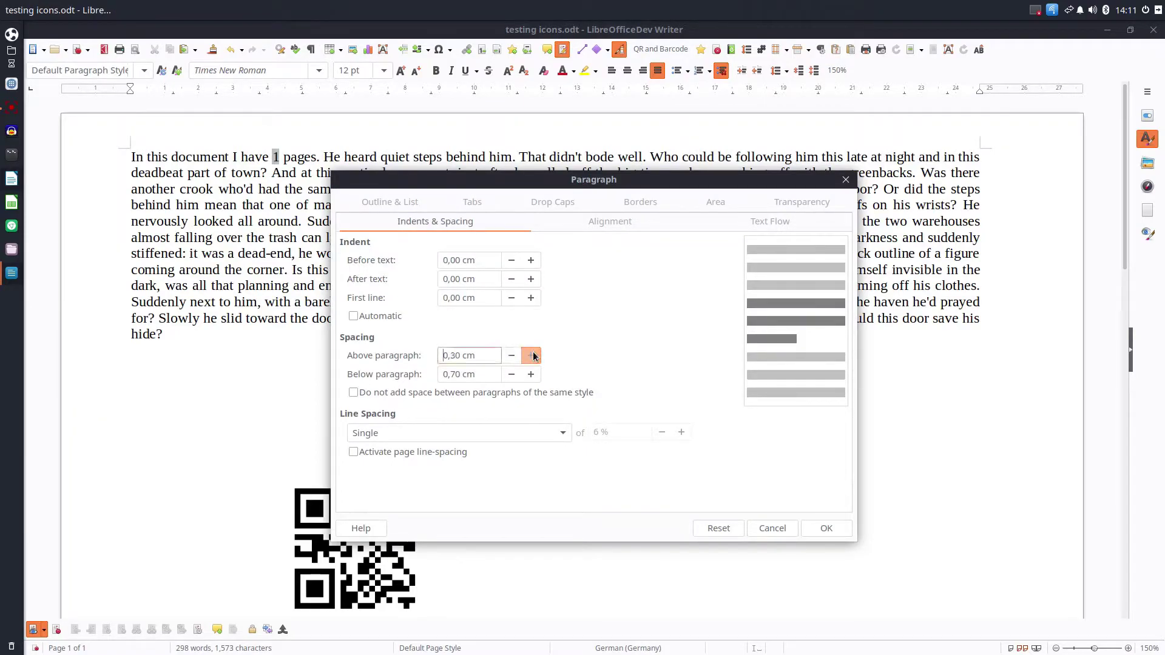
left_click(532, 355)
left_click(531, 355)
left_click(532, 355)
left_click(531, 355)
left_click(388, 432)
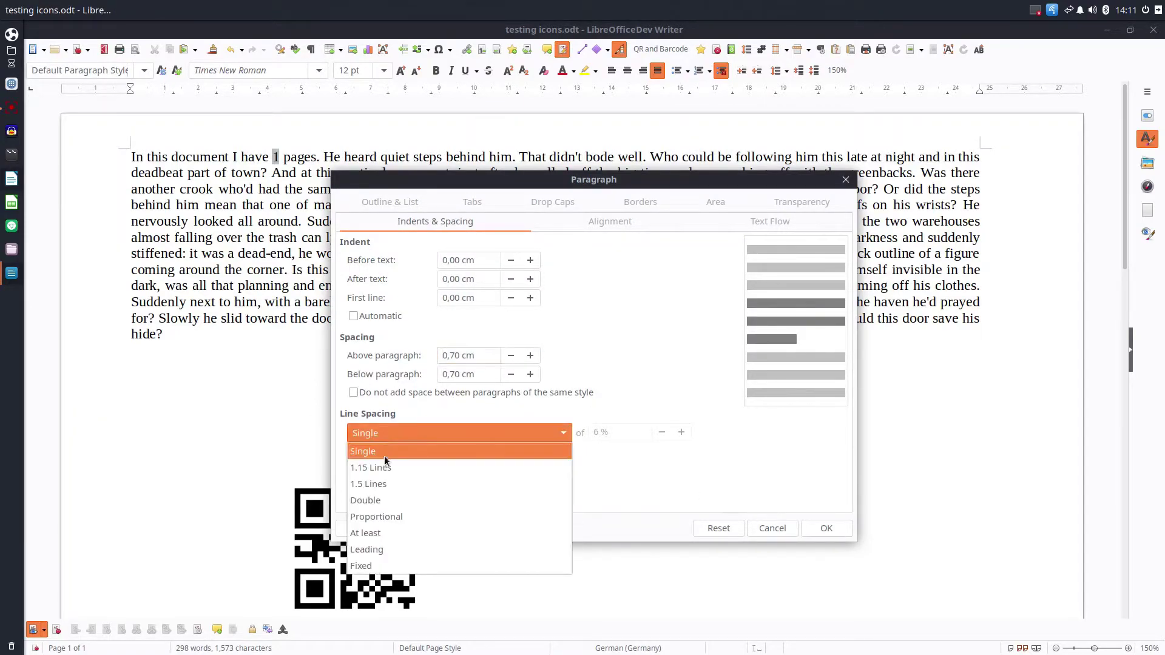
left_click(389, 477)
left_click(826, 528)
Expand the dt AutoText into a second dummy story, then reduce paragraph spacing again
left_click(667, 301)
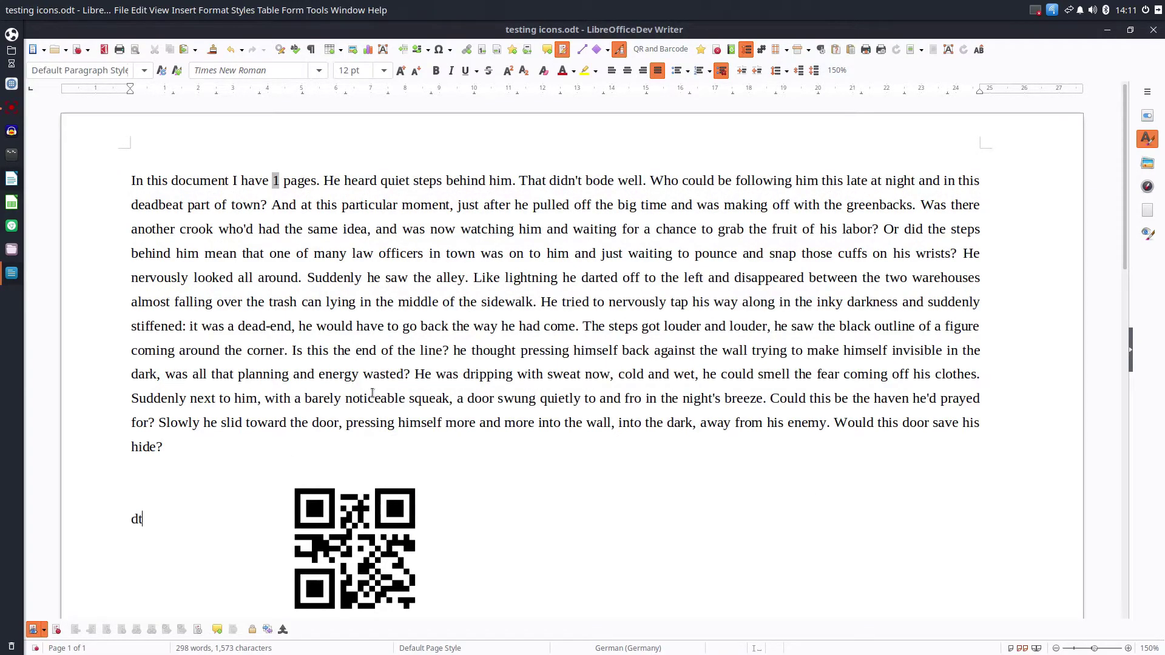
key("F3")
scroll(372, 384, "up", 6)
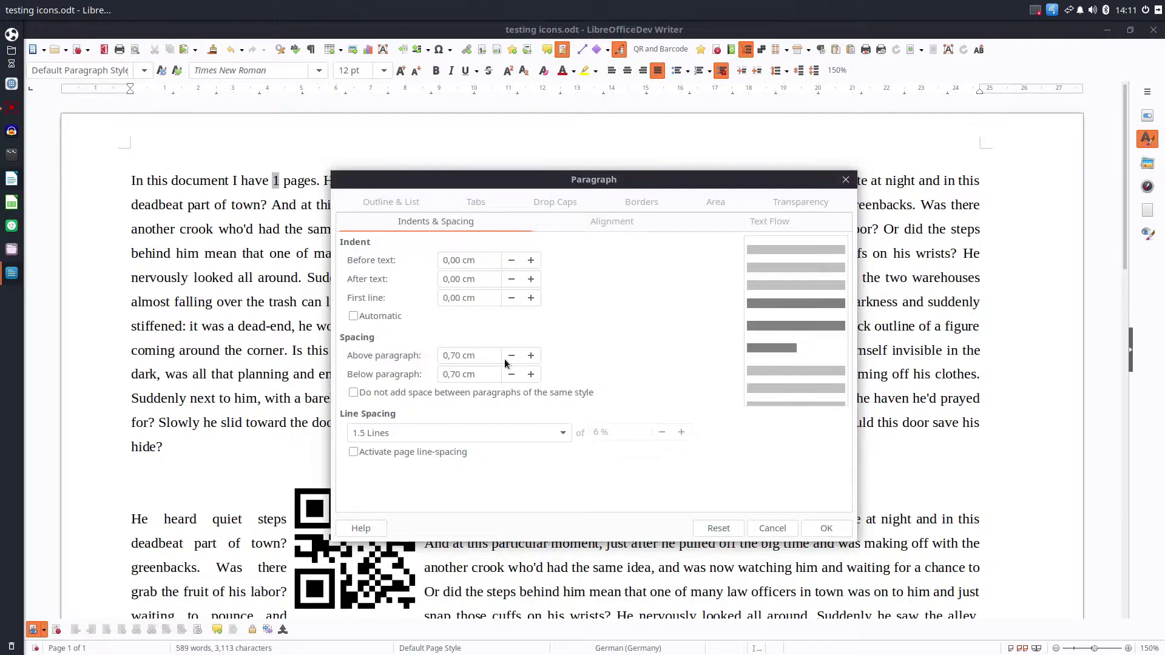
left_click(511, 356)
left_click(511, 375)
left_click(826, 527)
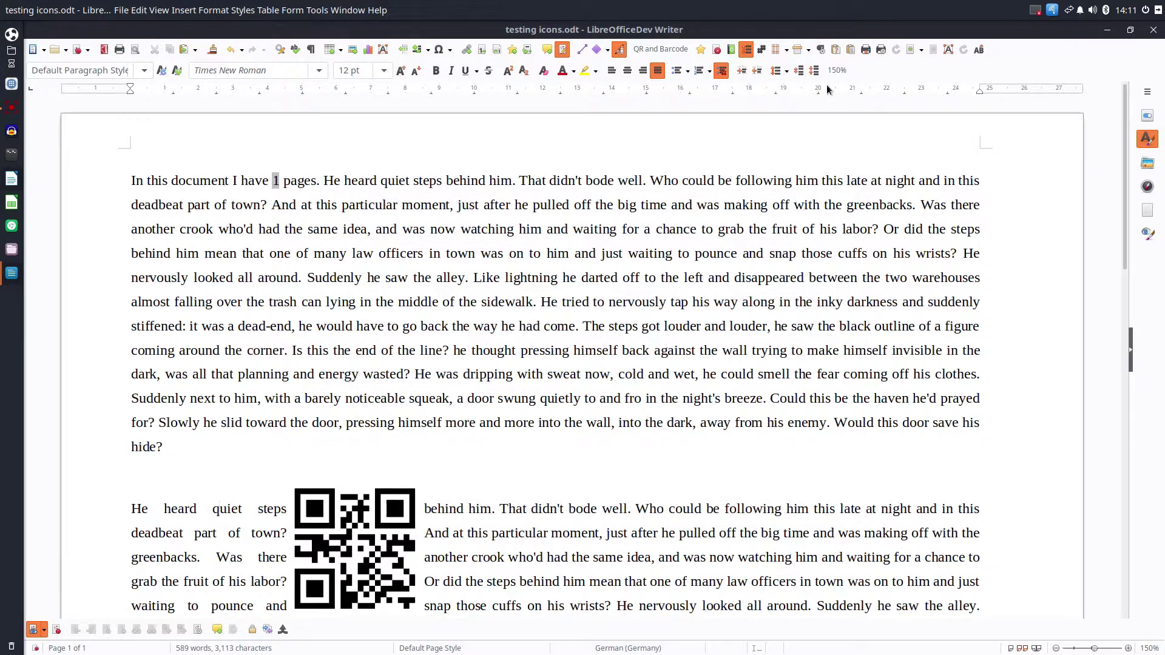
Copy the story's first two sentences and add an empty line before the second story
left_click_drag(112, 180, 514, 166)
key("ctrl+c")
right_click(494, 184)
key("Escape")
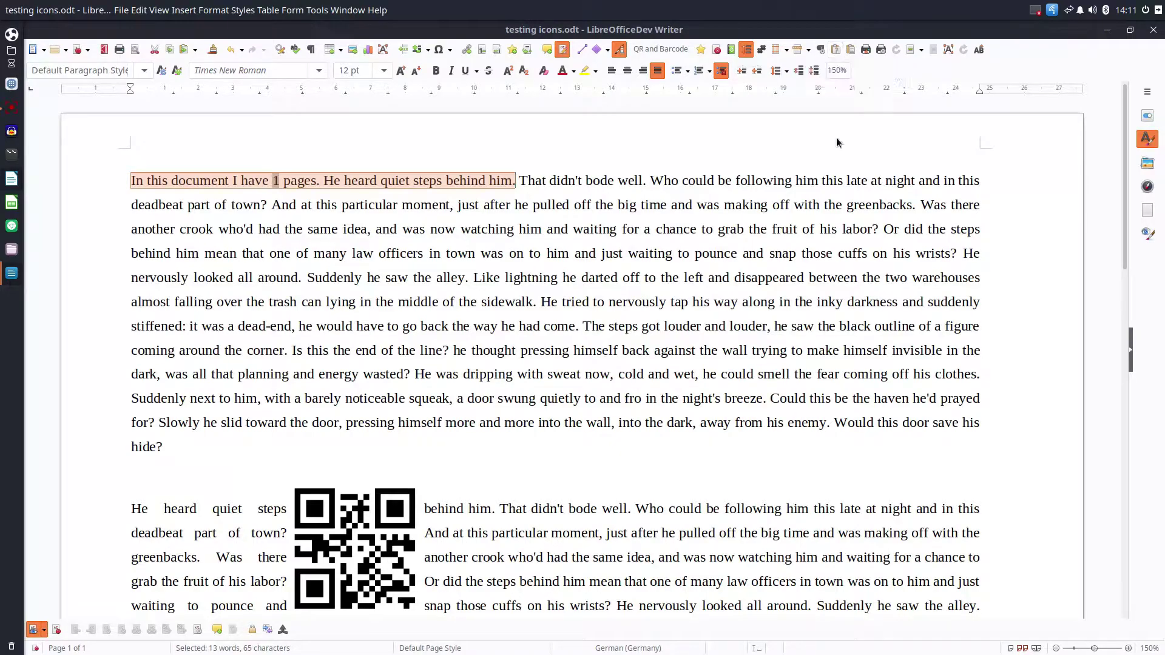
left_click(695, 458)
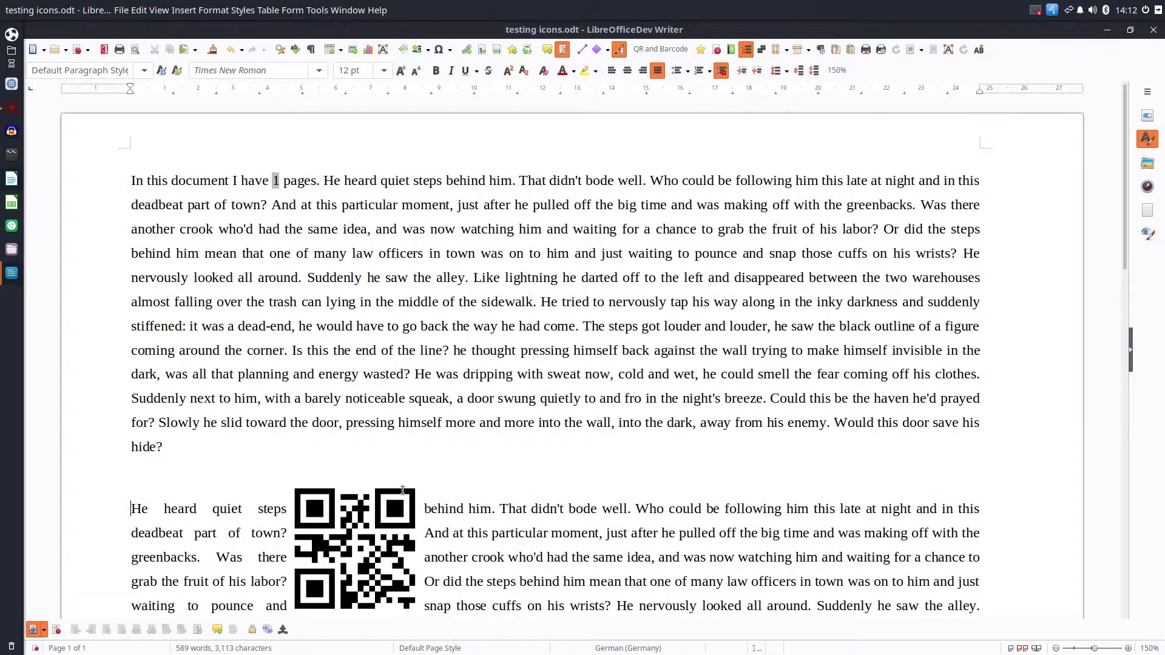
key("Return")
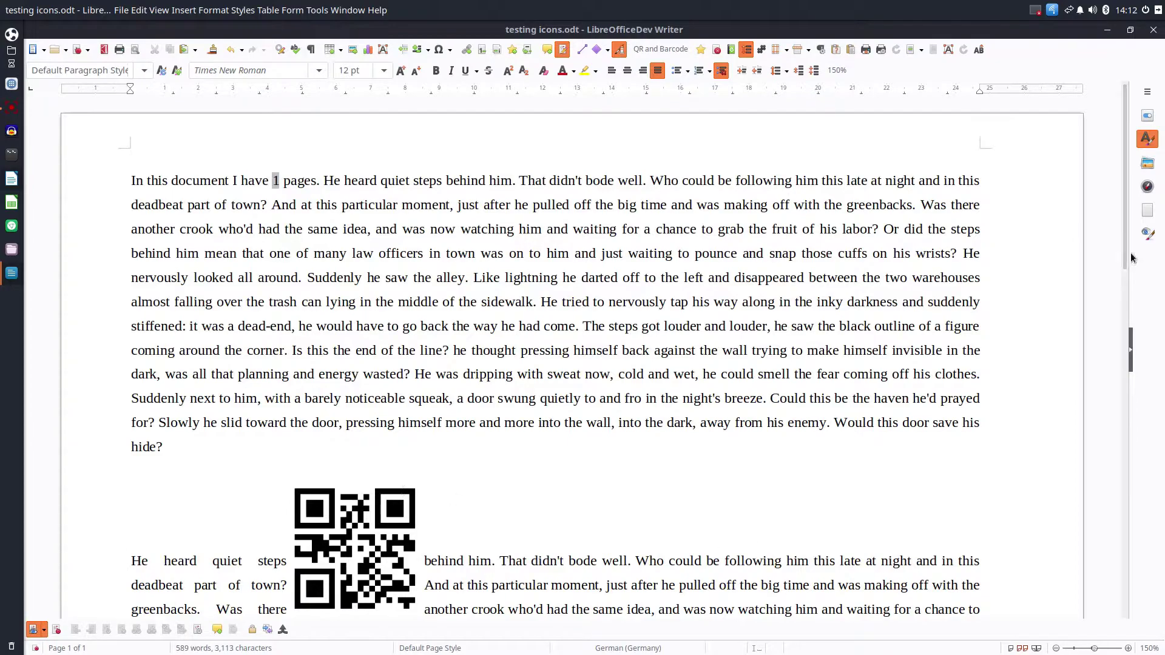
Paste the sentences as a DDE link, then delete the opening words 'In this document I have 1 pages'
left_click(839, 50)
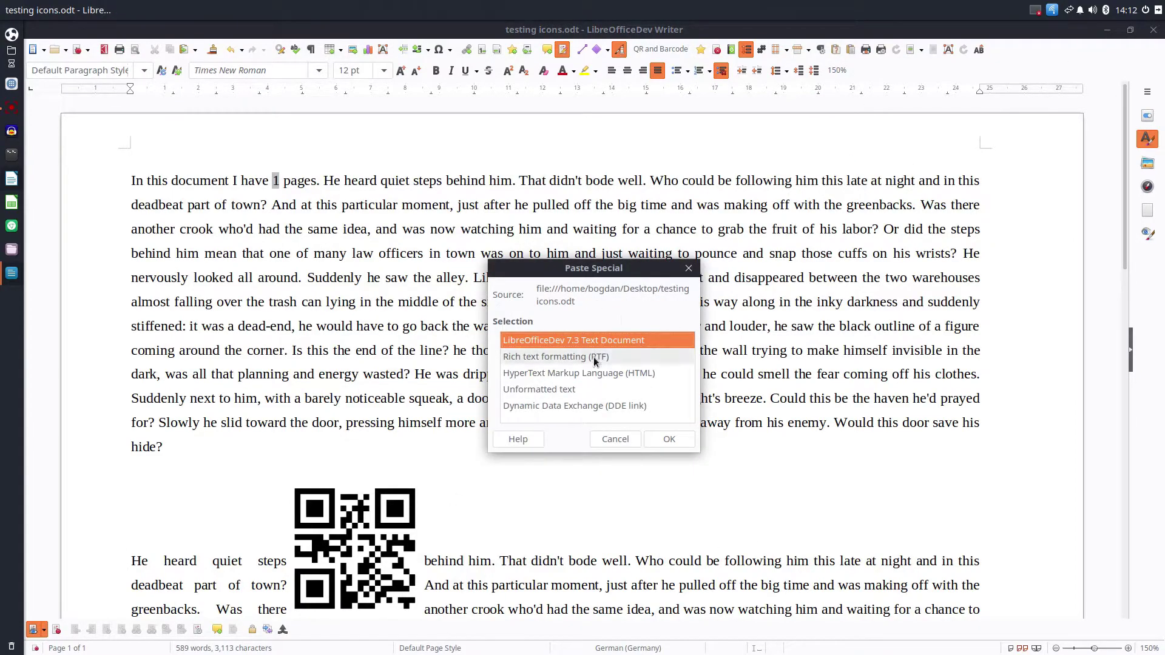
left_click(567, 411)
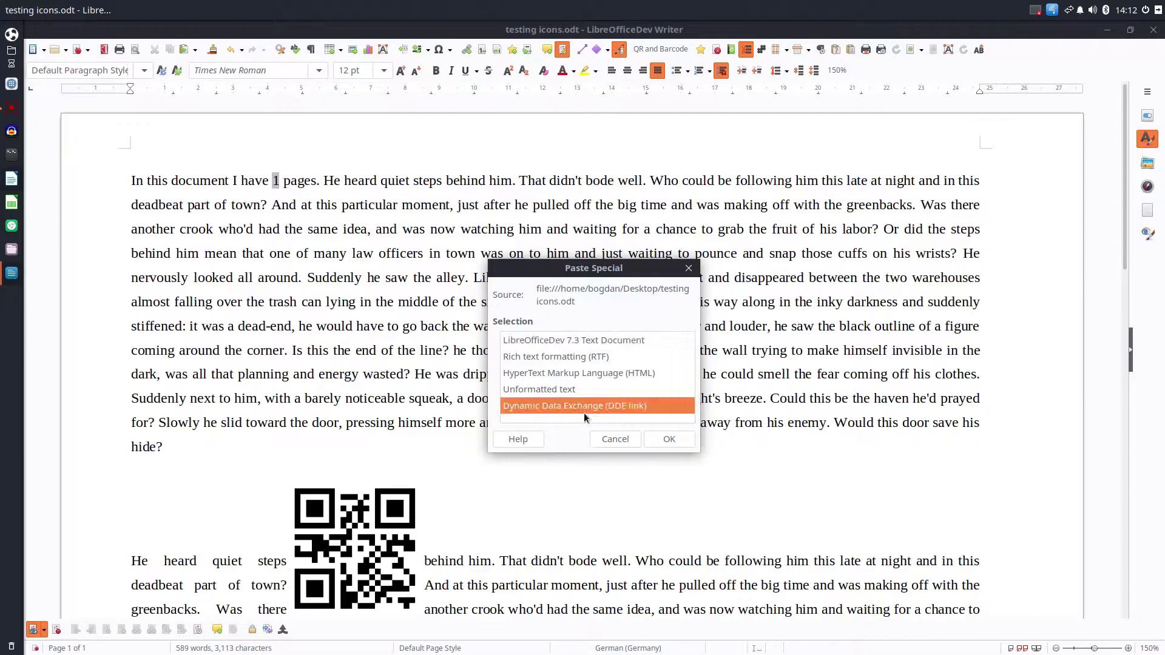
left_click(663, 438)
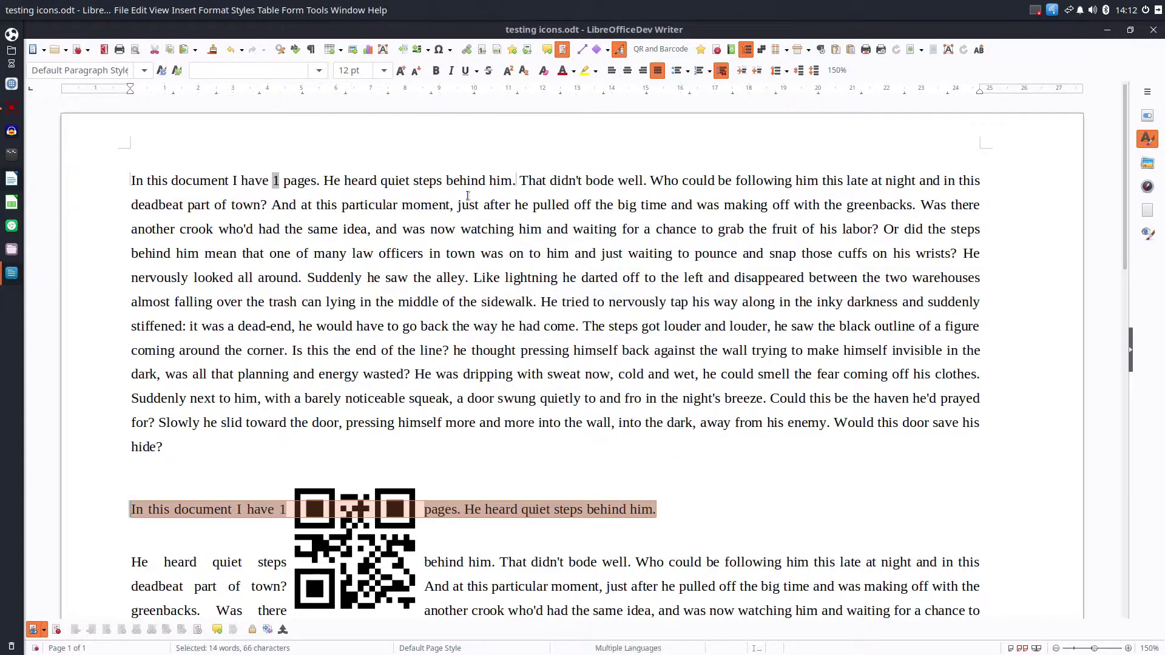
left_click_drag(317, 180, 125, 180)
key("Delete")
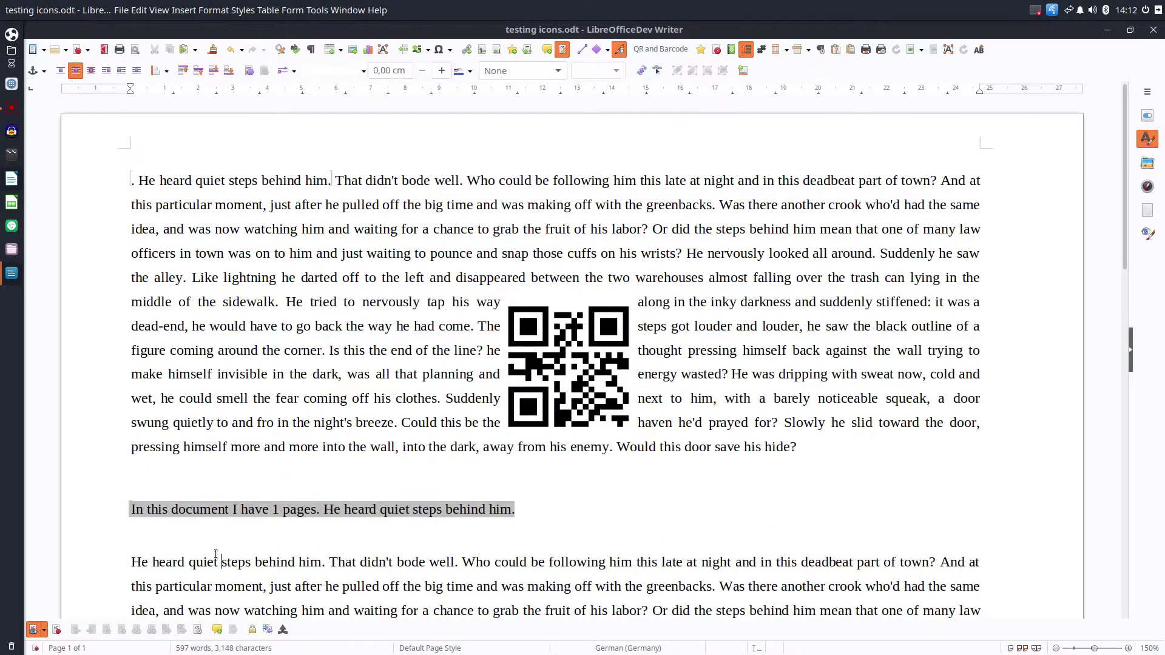
Delete more leading letters so the linked line reads '. rd quiet steps behind him.'
left_click(129, 515)
left_click(138, 180)
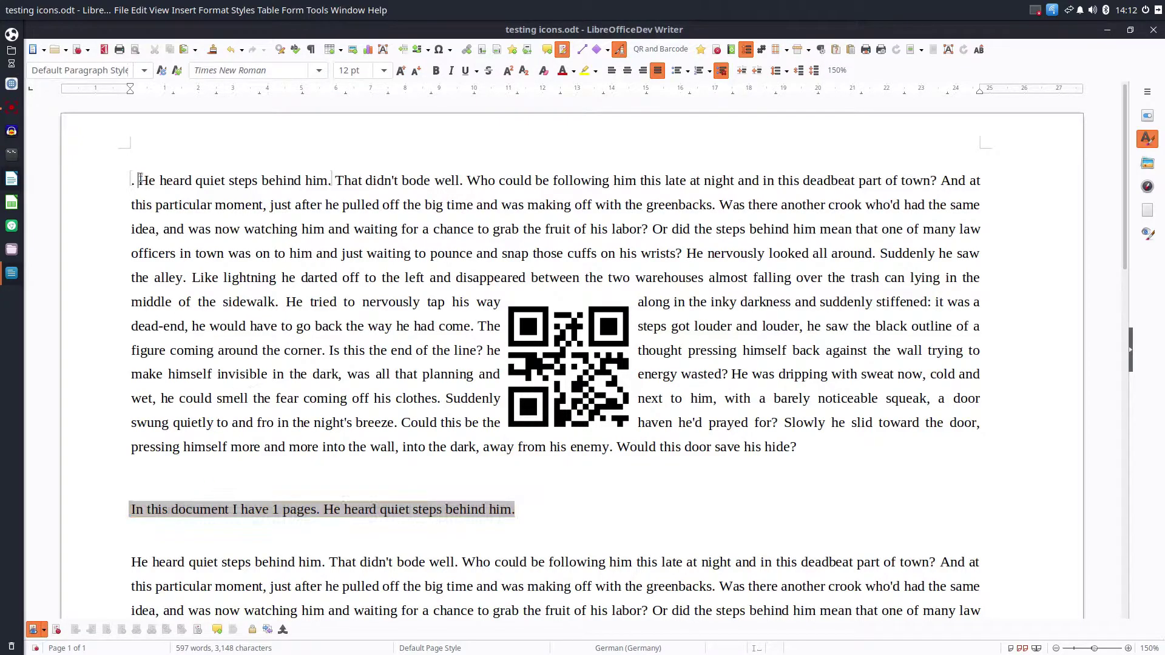
key("Delete")
key("Delete")
key("Delete")
key("Delete")
key("Delete")
key("Delete")
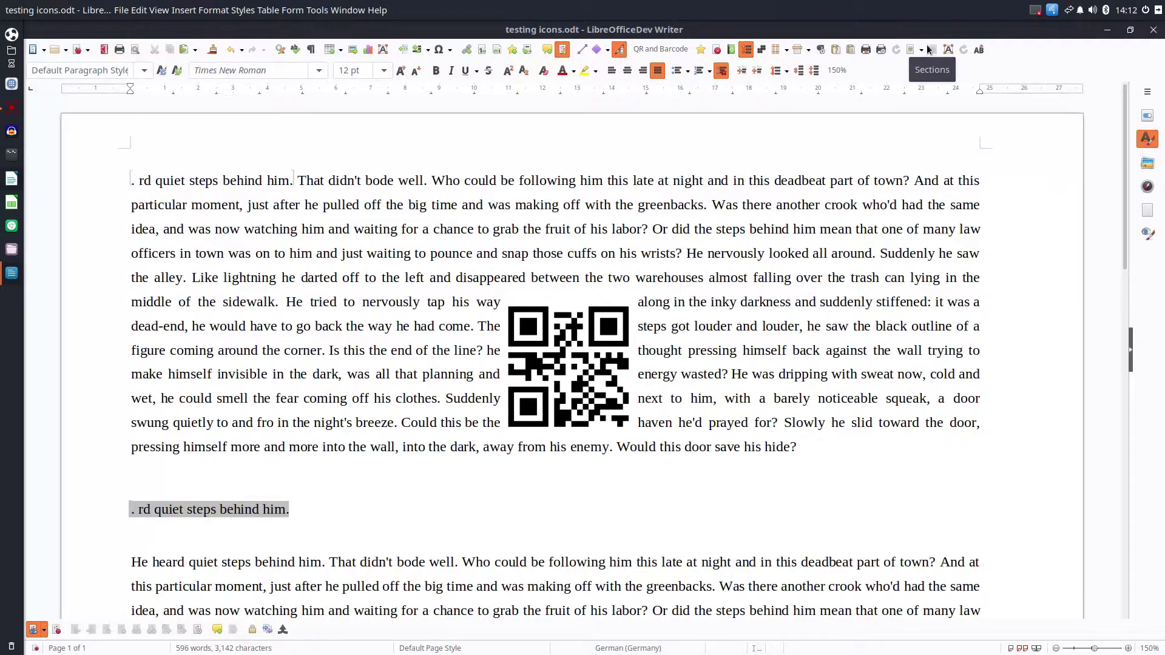
left_click_drag(295, 176, 134, 162)
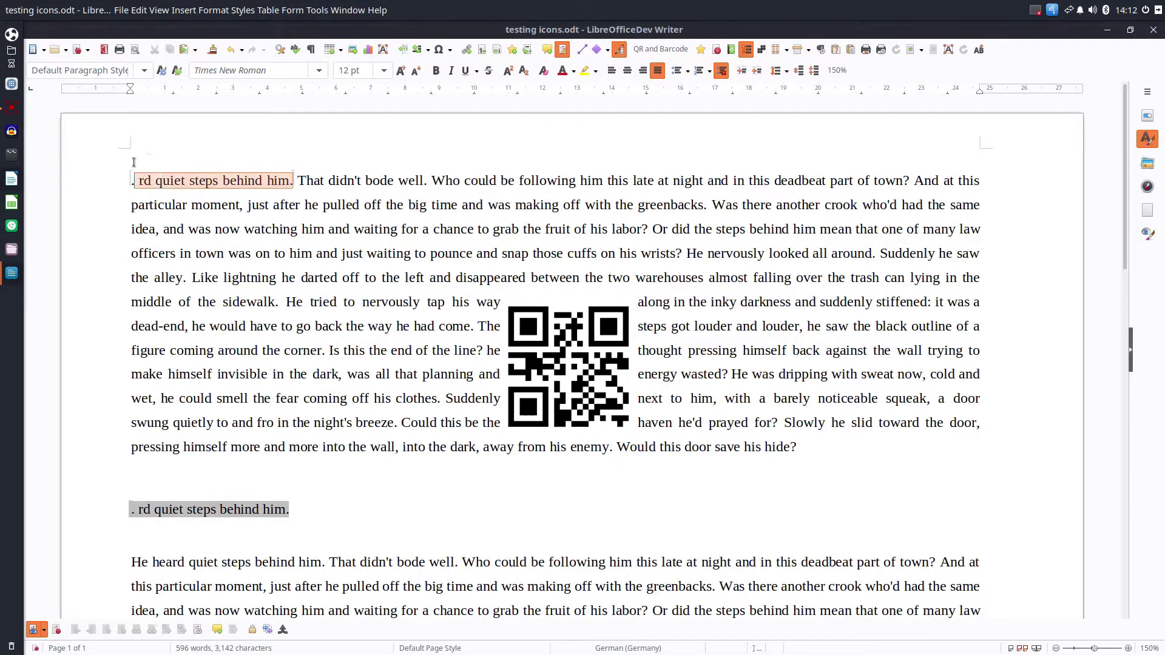
left_click(243, 449)
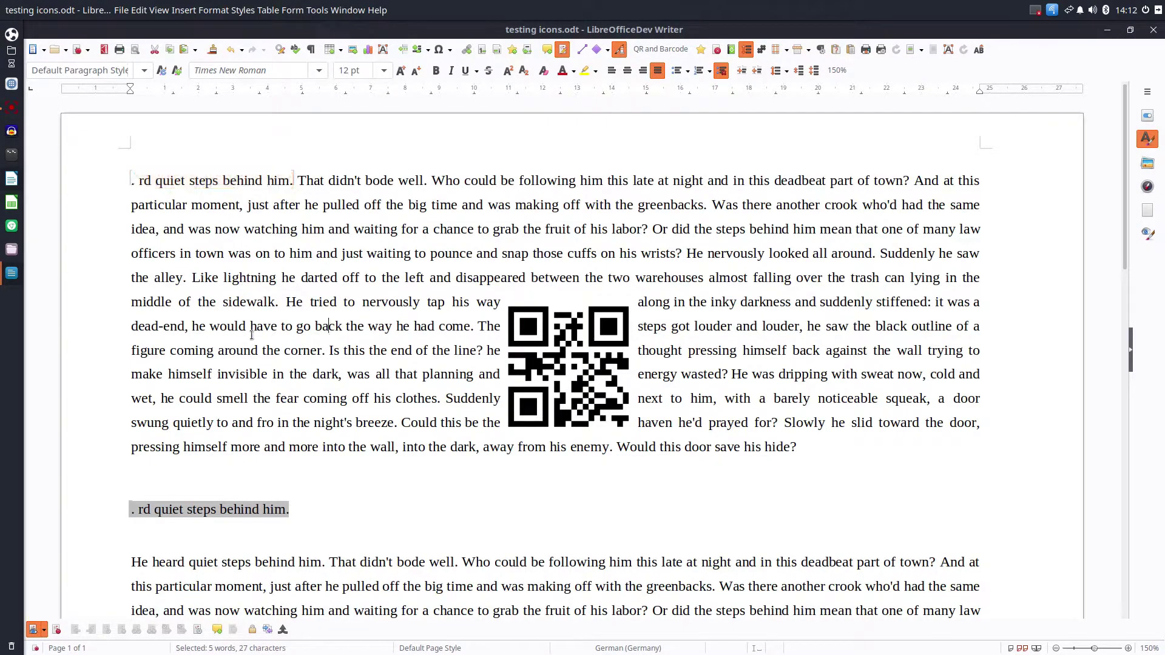
Bring up the full list of paste formats from the context menu, closing it without pasting
right_click(479, 496)
mouse_move(529, 348)
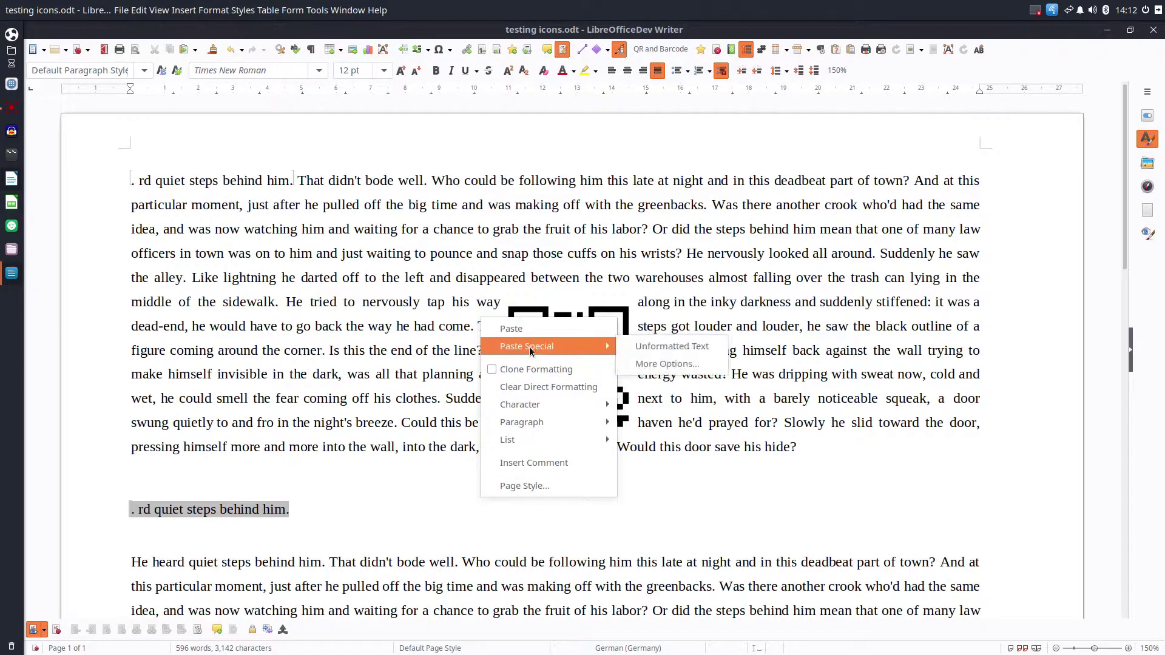
left_click(671, 364)
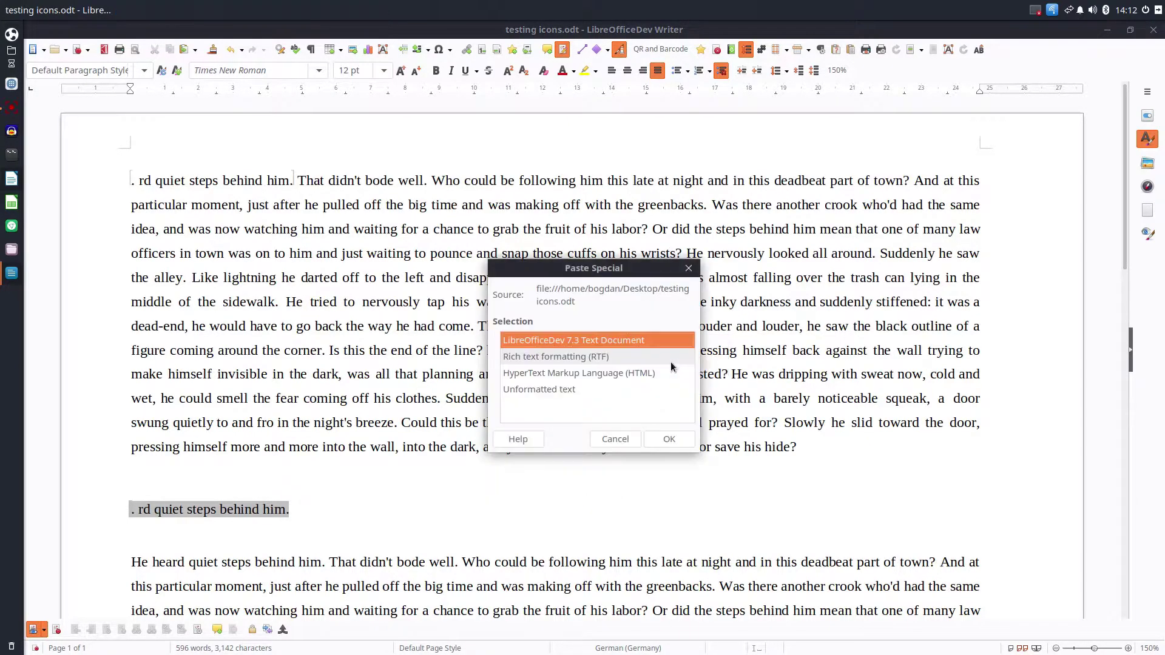
left_click(626, 438)
left_click_drag(297, 180, 668, 180)
key("ctrl+c")
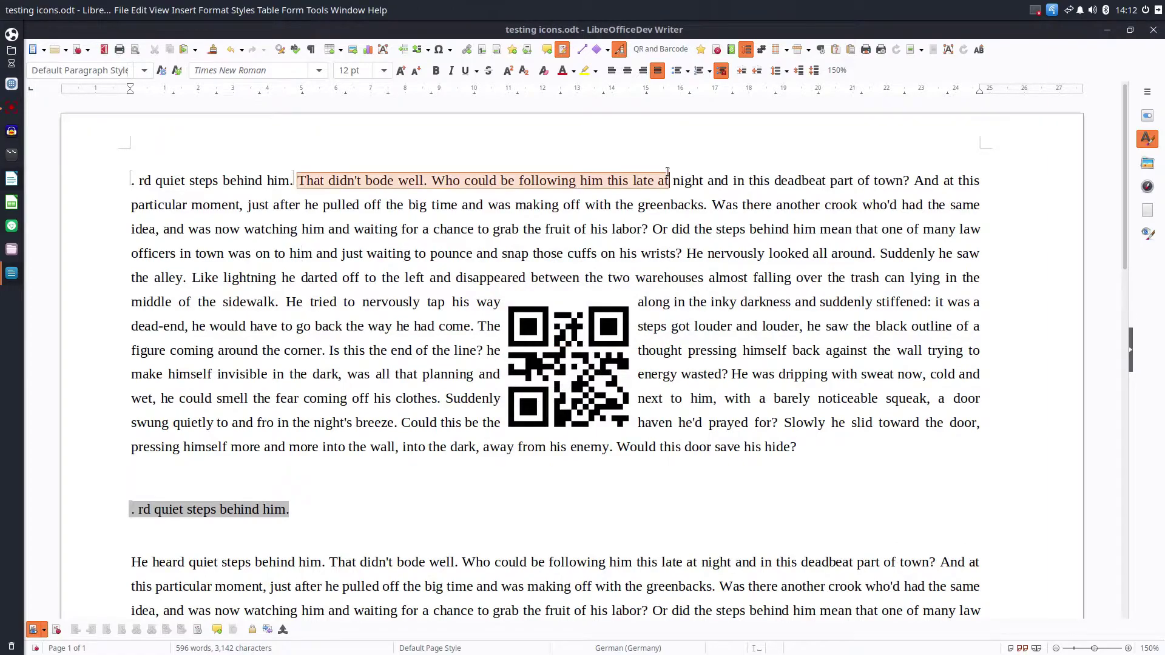
right_click(663, 176)
key("Escape")
right_click(450, 492)
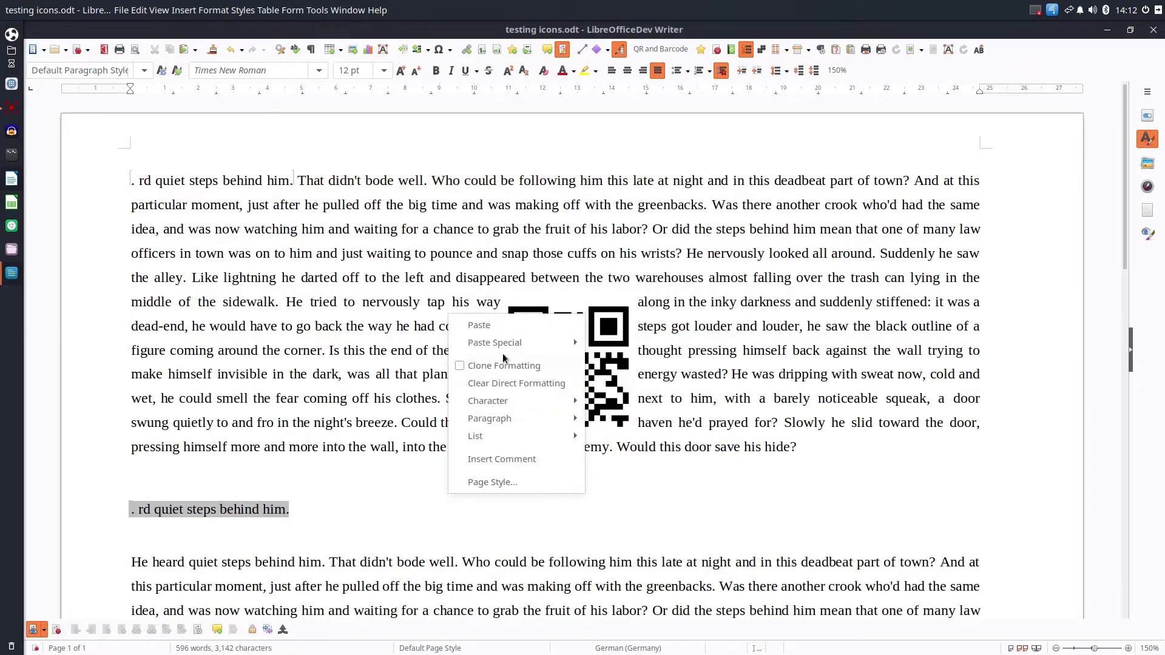
mouse_move(504, 343)
left_click(619, 359)
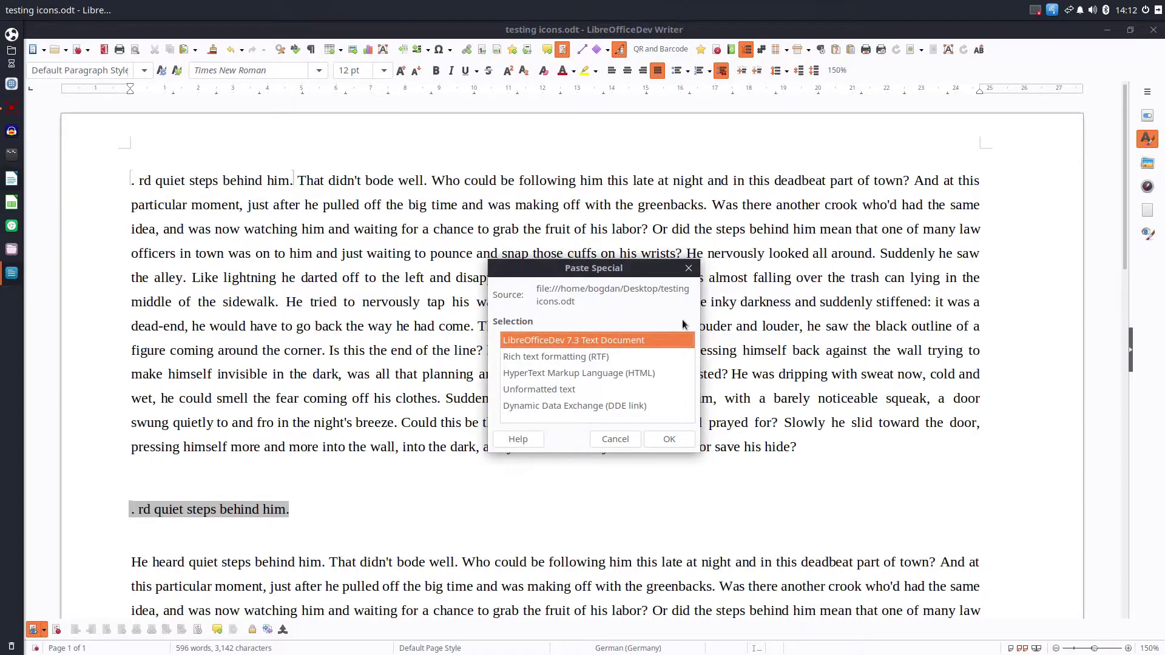
left_click(615, 440)
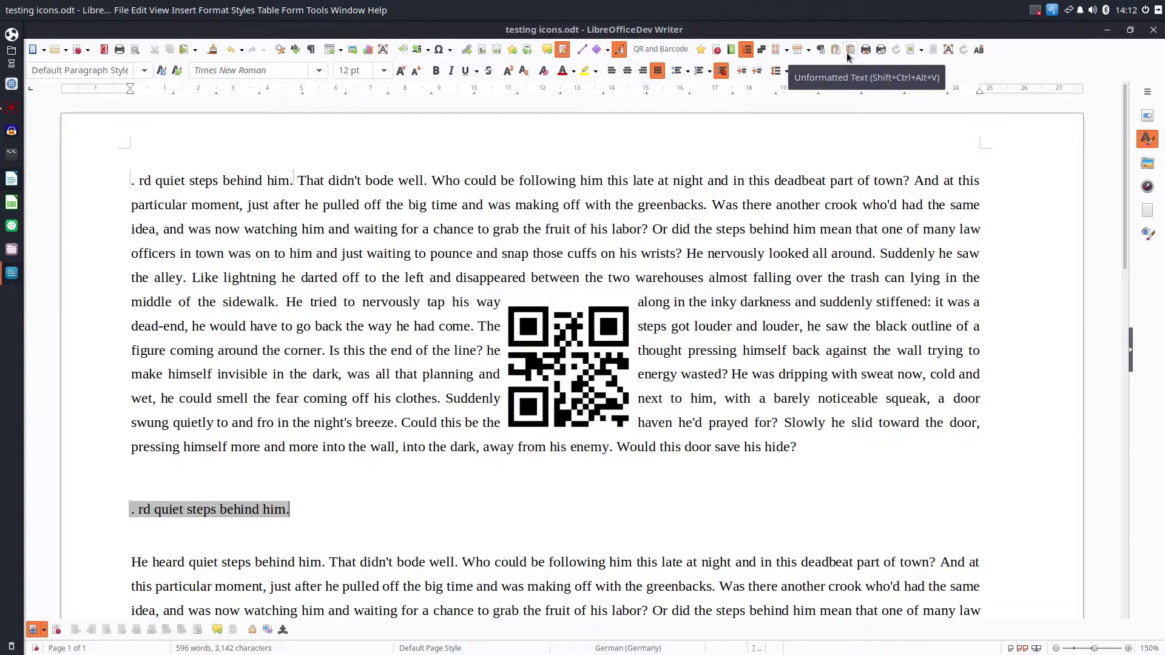
Paste 'That didn't bode well. Who could be following him this late at' repeatedly after the first story
right_click(623, 493)
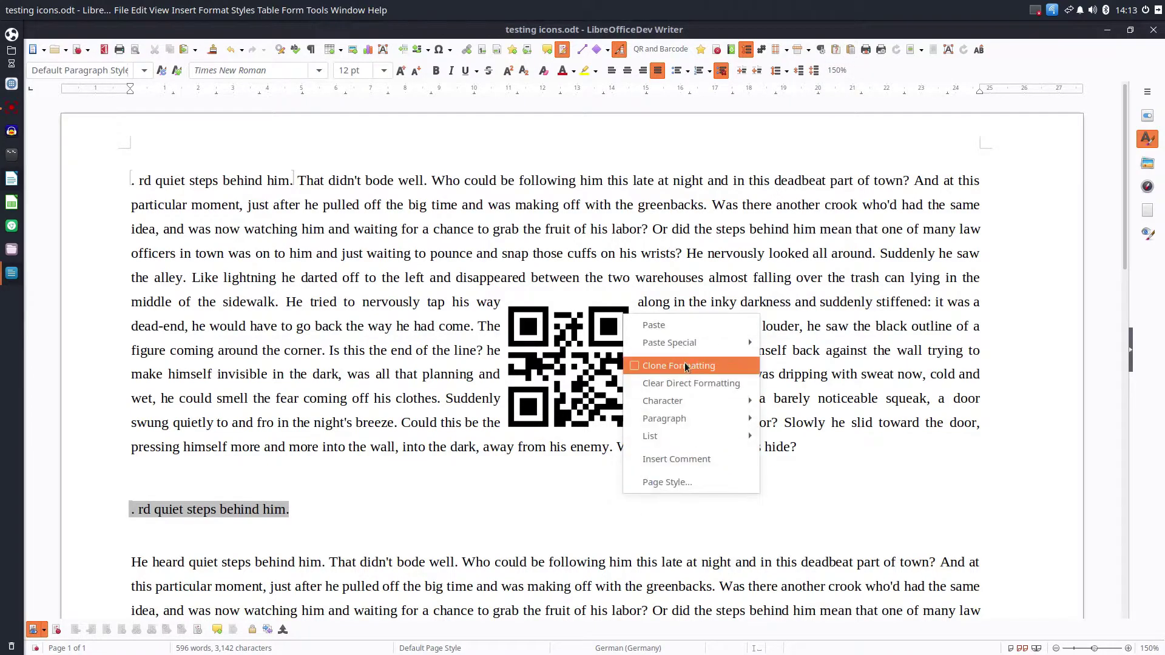
mouse_move(689, 347)
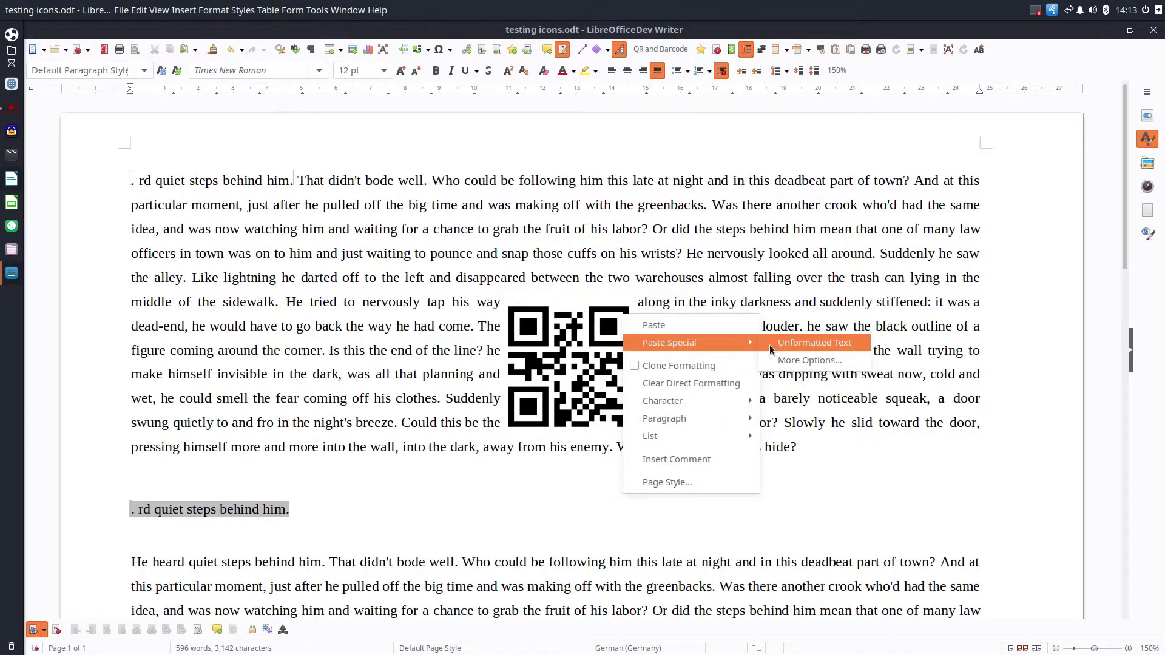
right_click(589, 504)
mouse_move(631, 358)
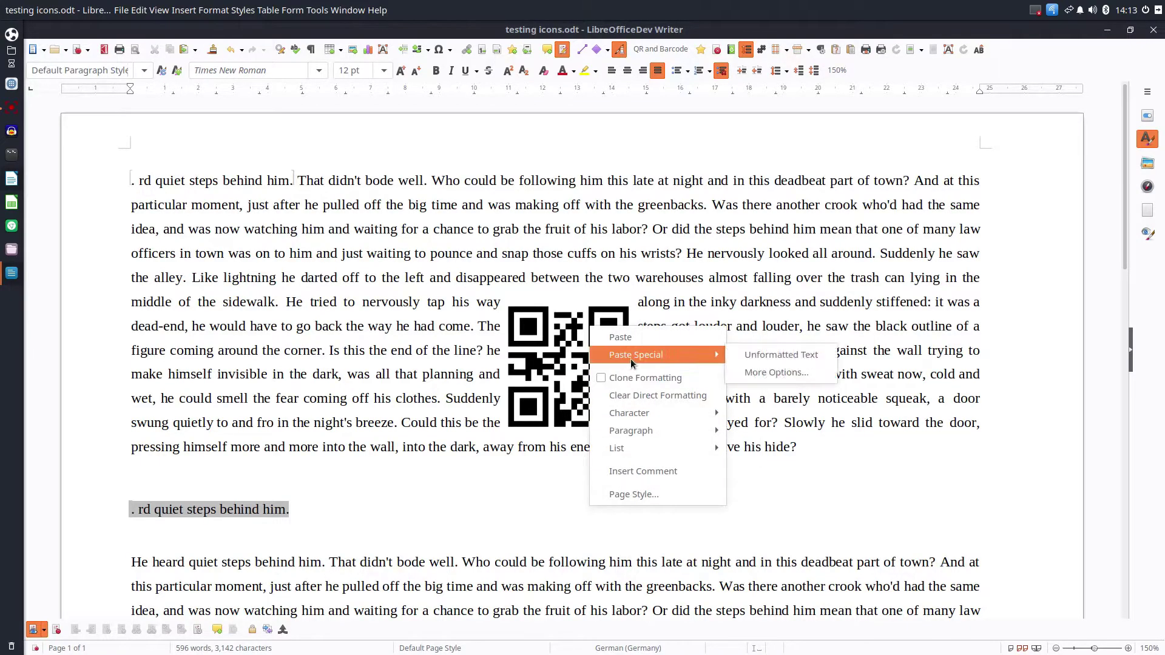
left_click(771, 353)
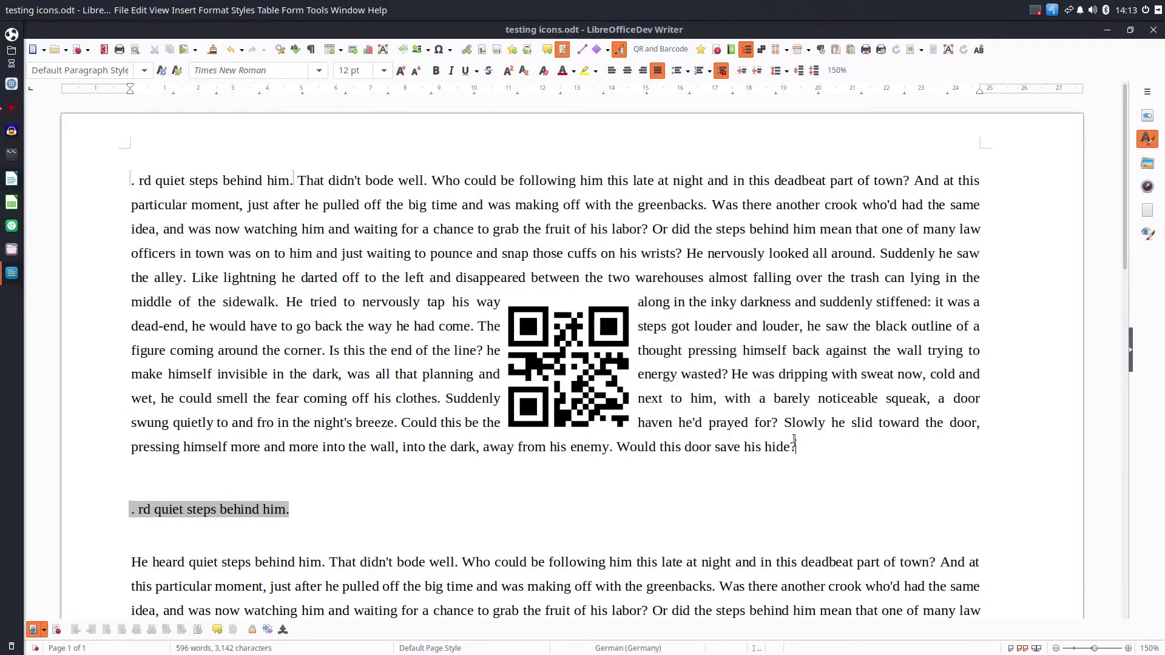
key("Return")
key("Return")
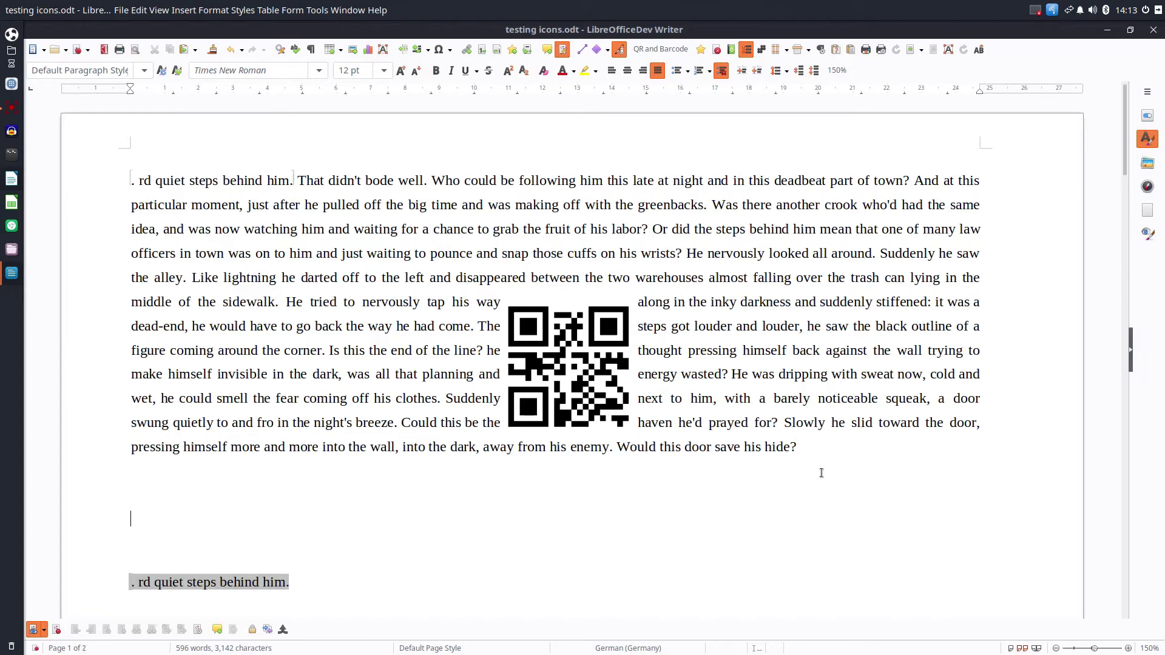
left_click(850, 49)
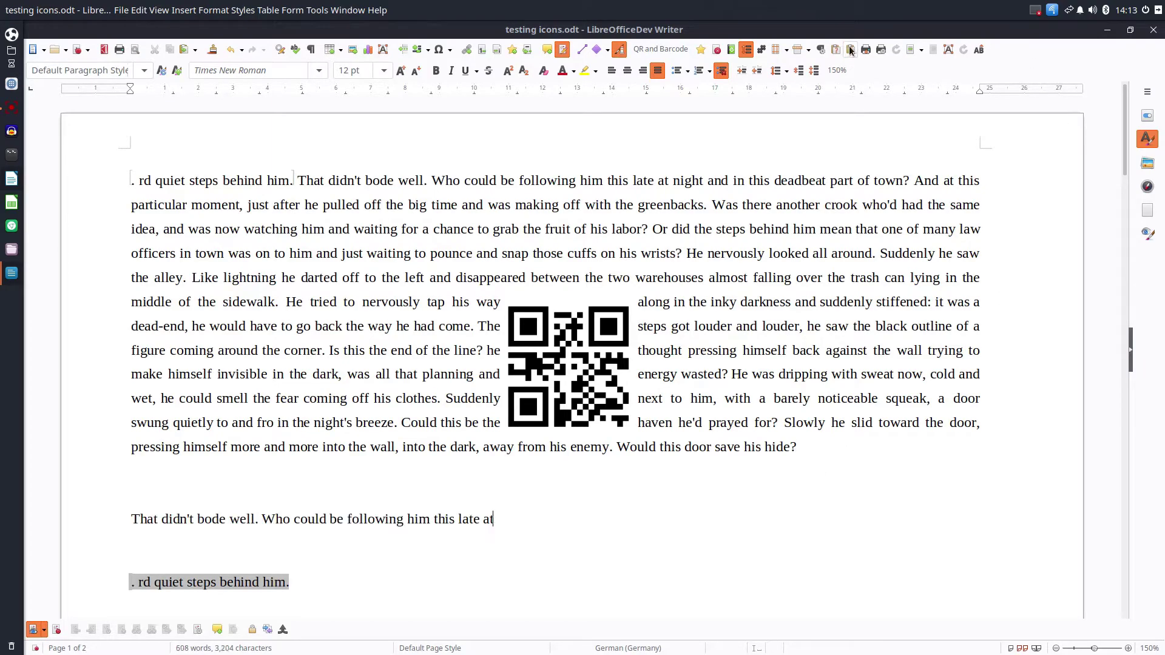
left_click(850, 50)
left_click(849, 50)
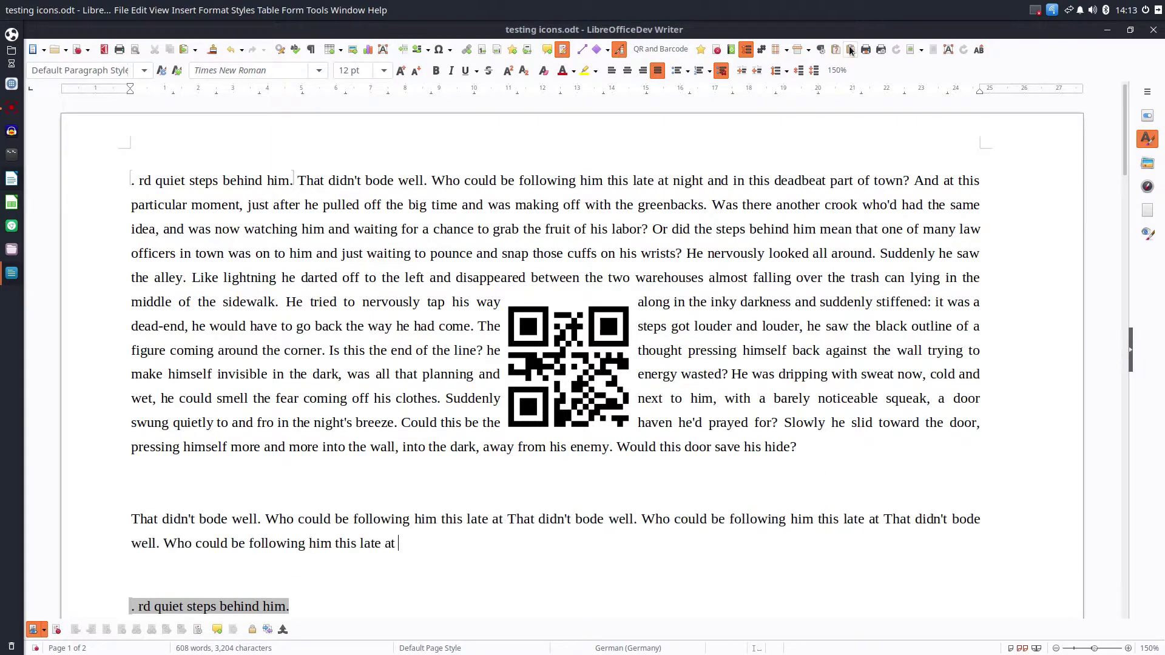
left_click(849, 50)
left_click(850, 50)
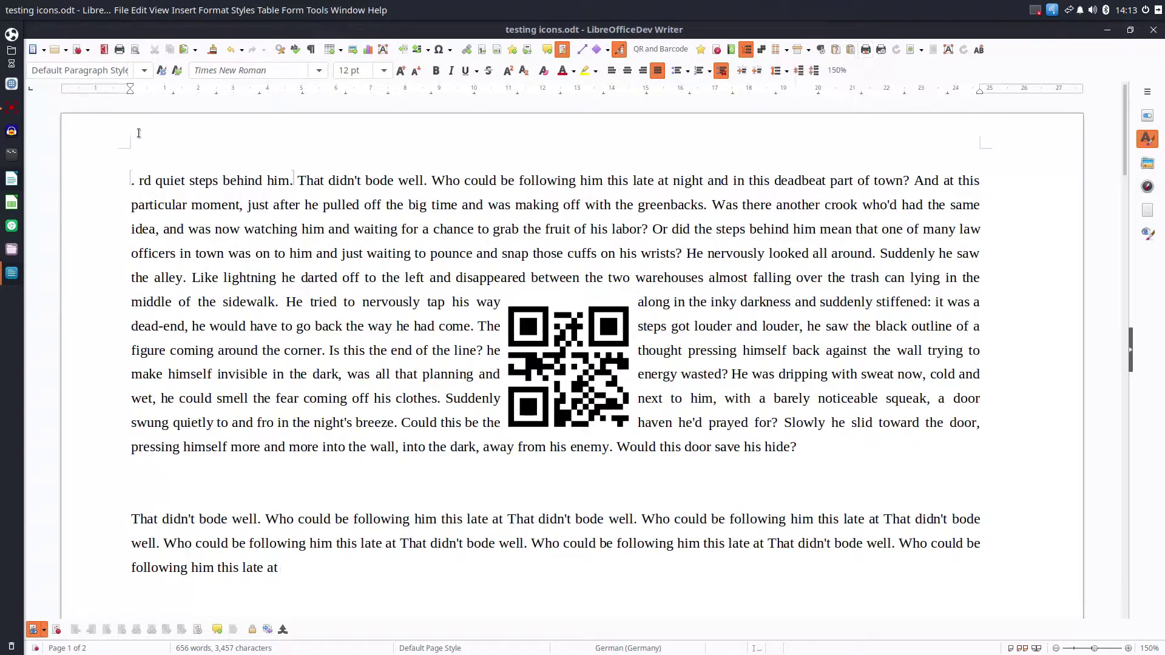
left_click(120, 49)
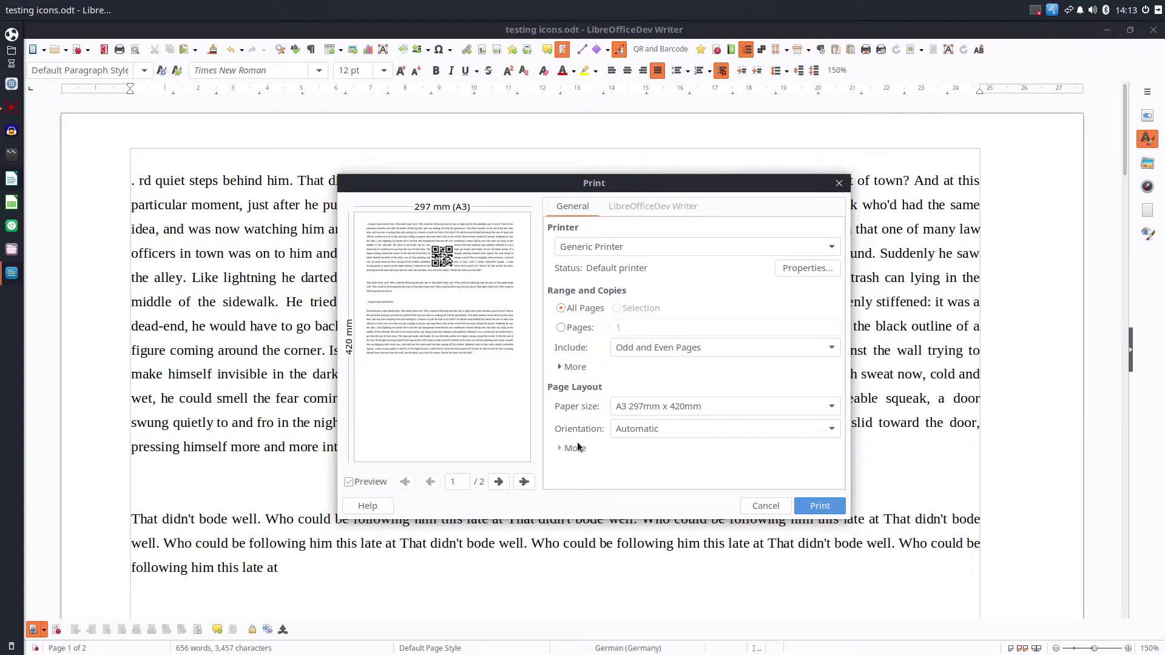
left_click(839, 182)
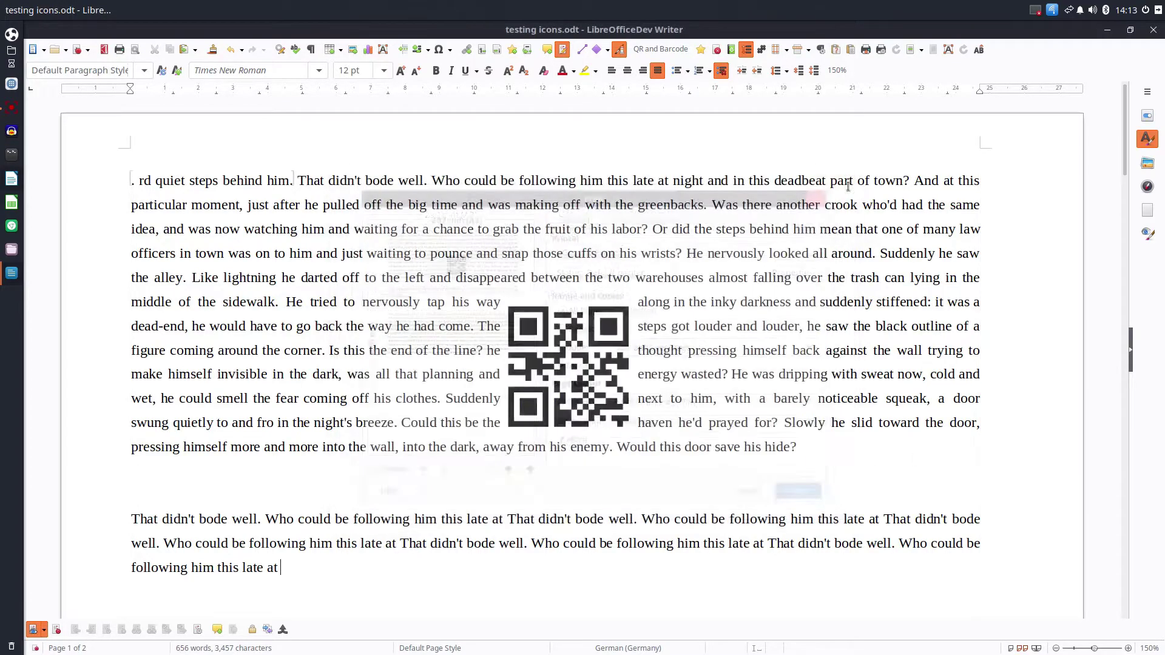
left_click(866, 50)
left_click(636, 371)
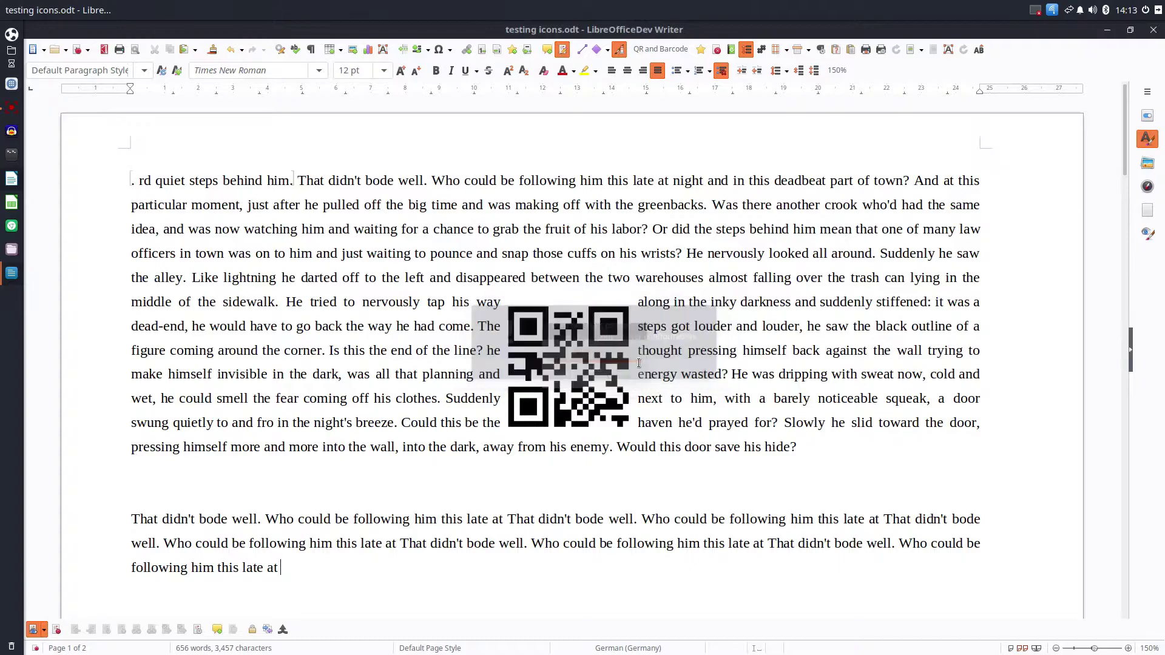
left_click(881, 50)
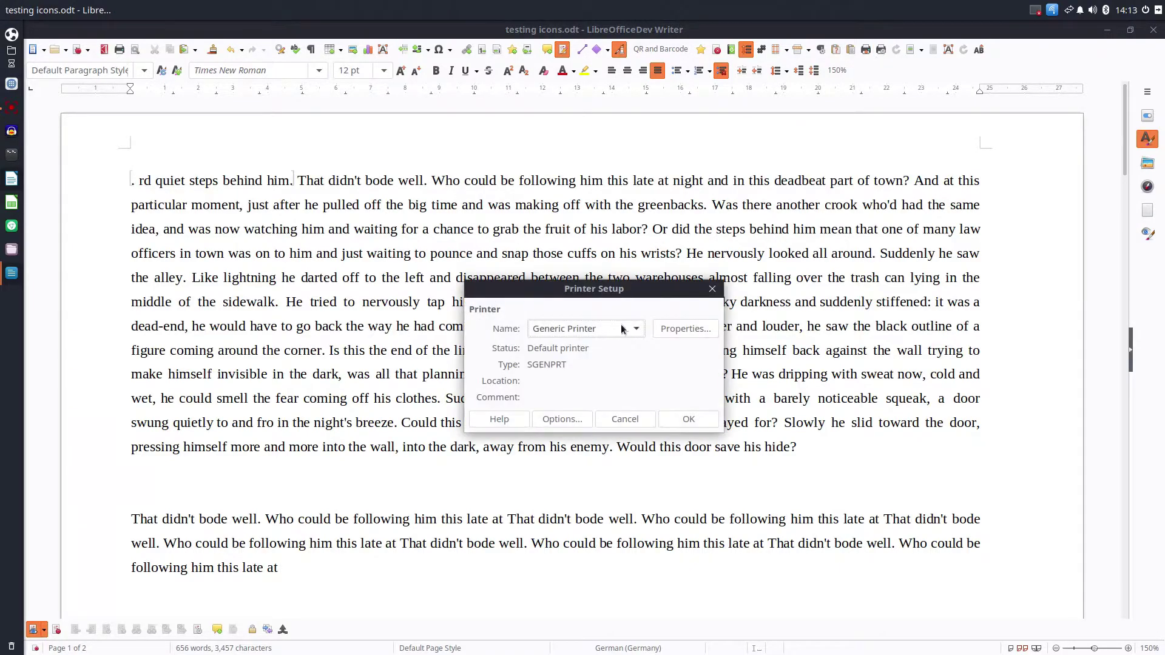
left_click(666, 326)
left_click(752, 210)
left_click(712, 288)
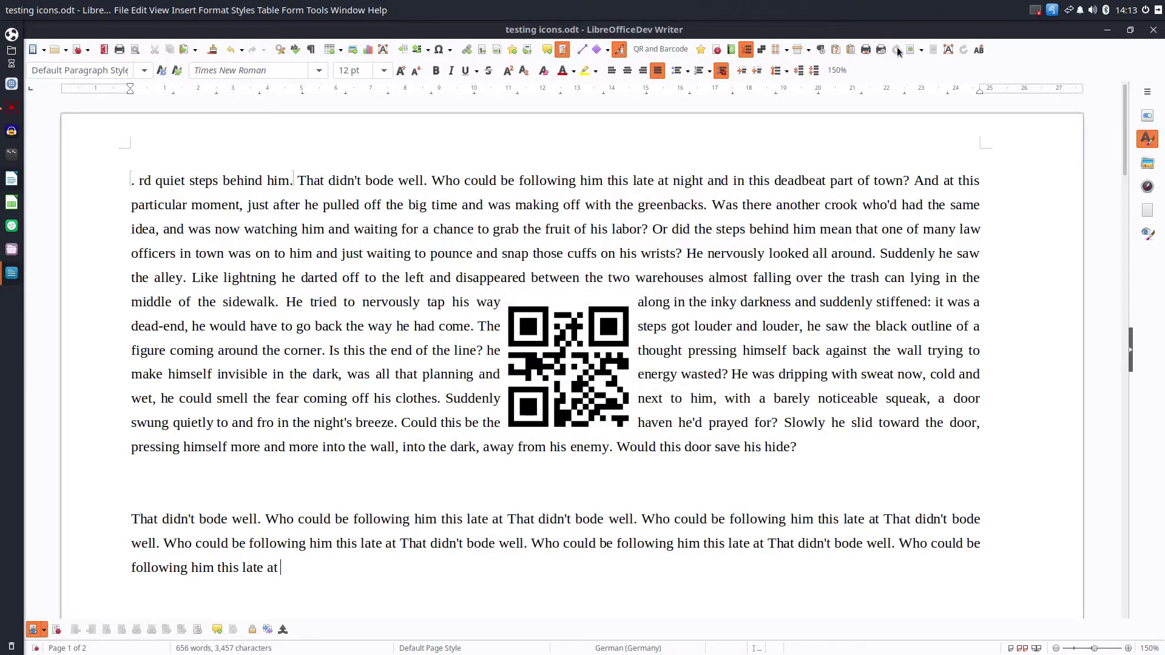
left_click(919, 51)
Turn the selected repeated-sentence paragraph into a three-column section
left_click(861, 162)
left_click_drag(288, 570, 132, 520)
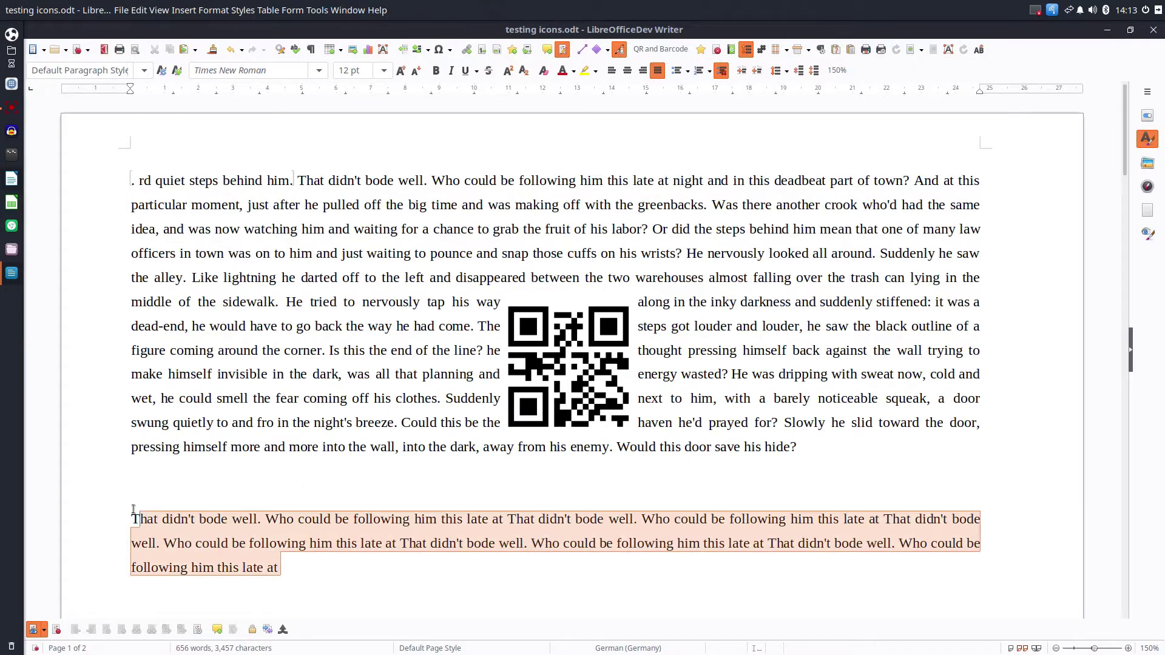
scroll(350, 259, "down", 5)
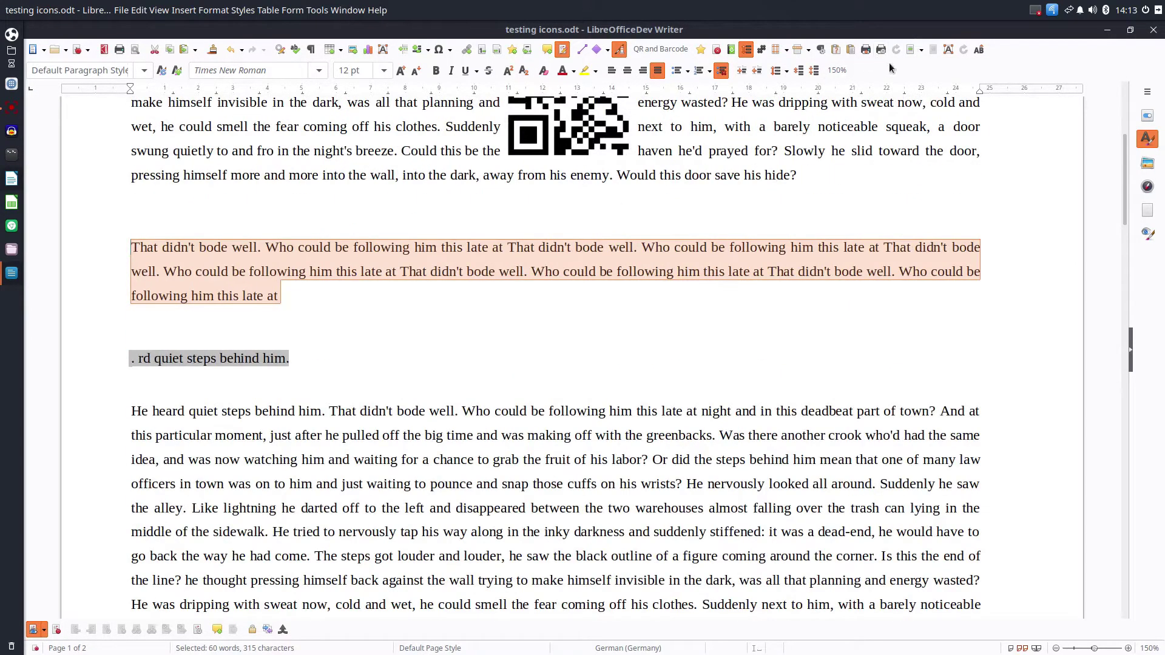
left_click(910, 51)
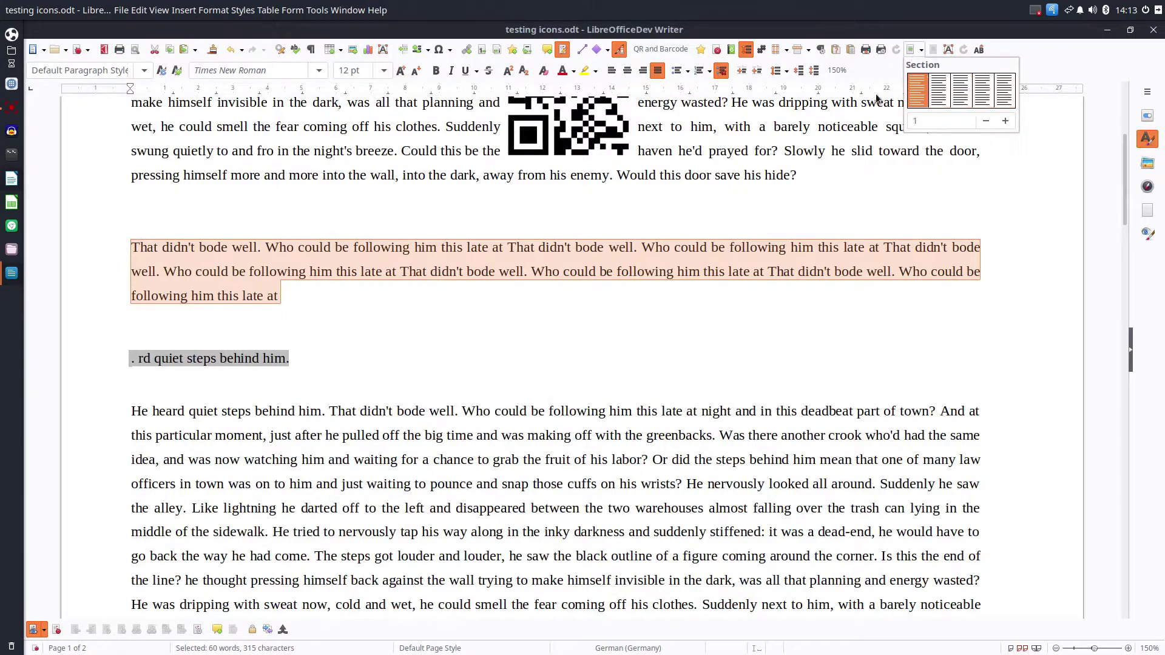
left_click(960, 97)
Set Section1's column spacing to 3 cm in Edit Sections options
left_click(800, 293)
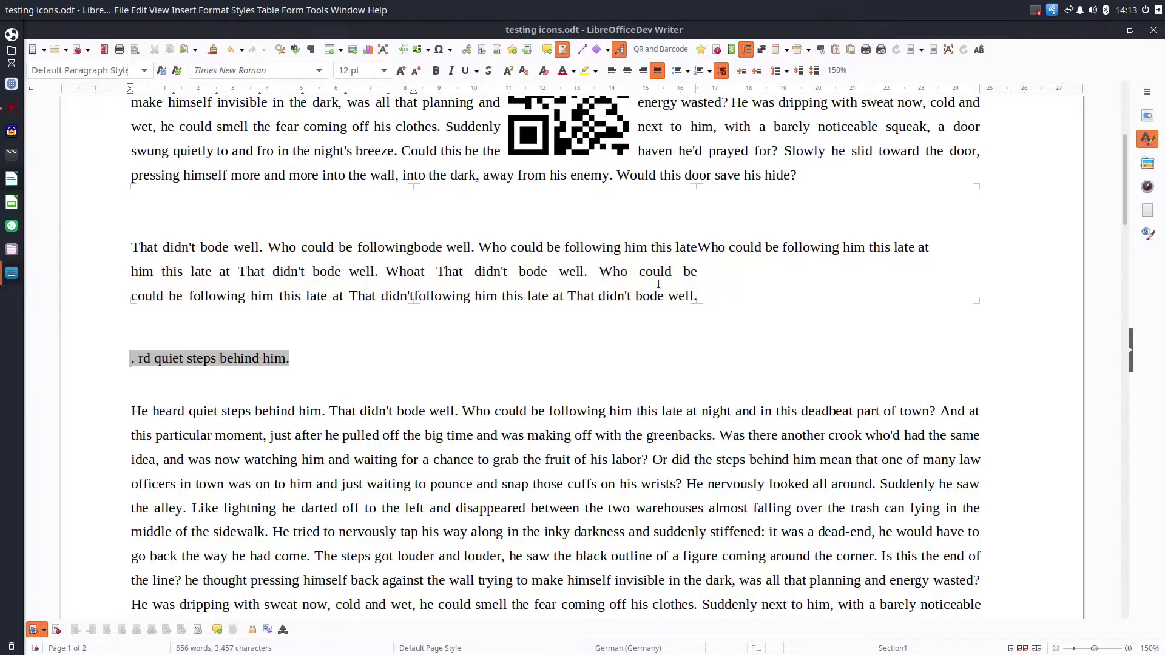
left_click(569, 297)
left_click(935, 50)
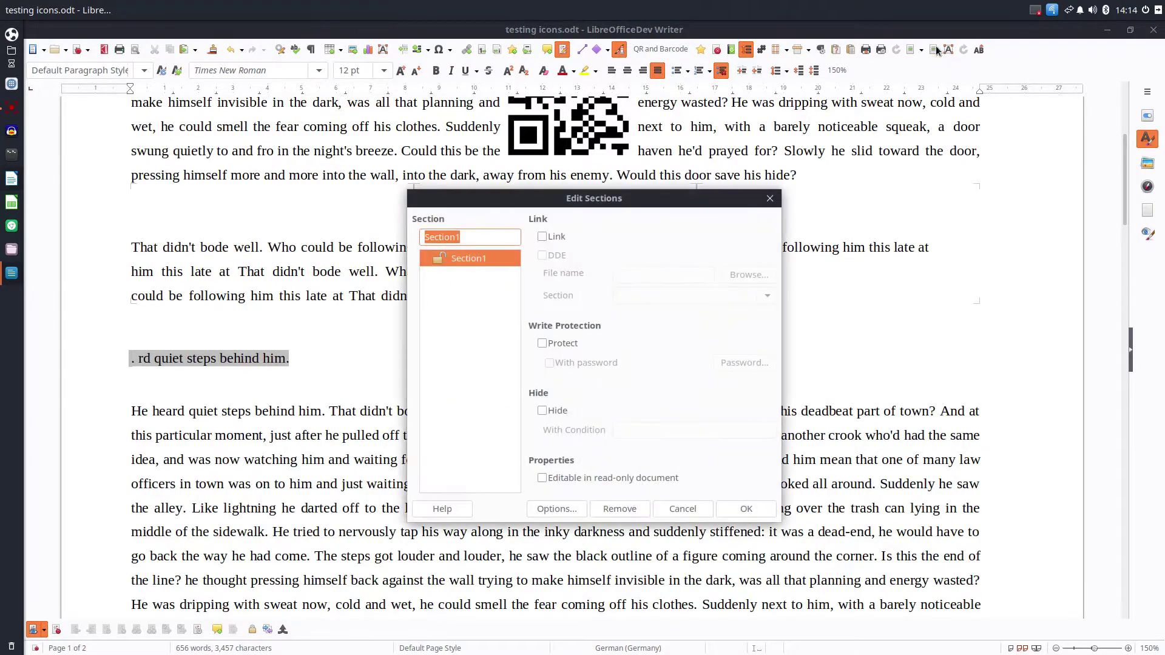
left_click(556, 508)
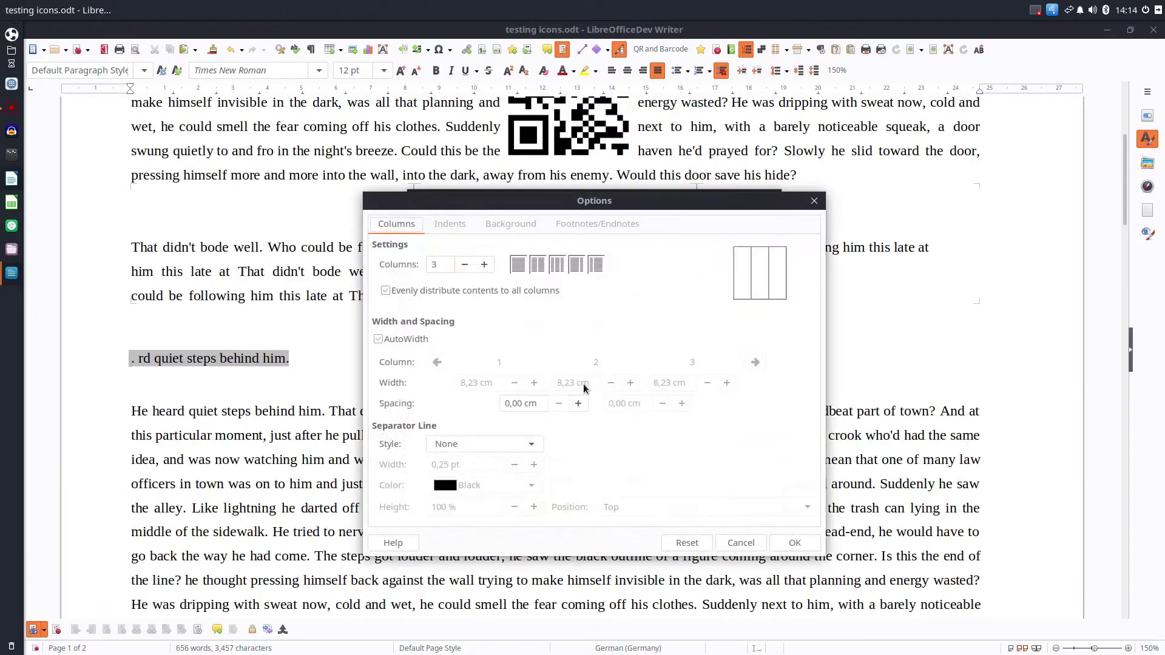
triple_click(543, 402)
type("3")
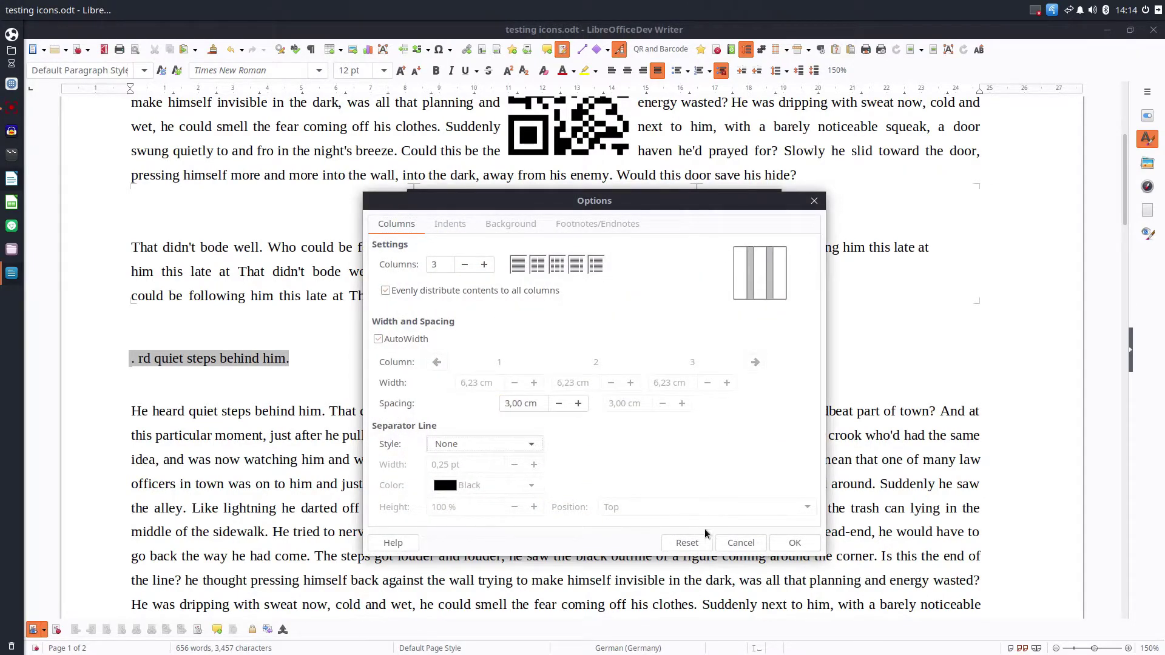
left_click(780, 545)
left_click(746, 509)
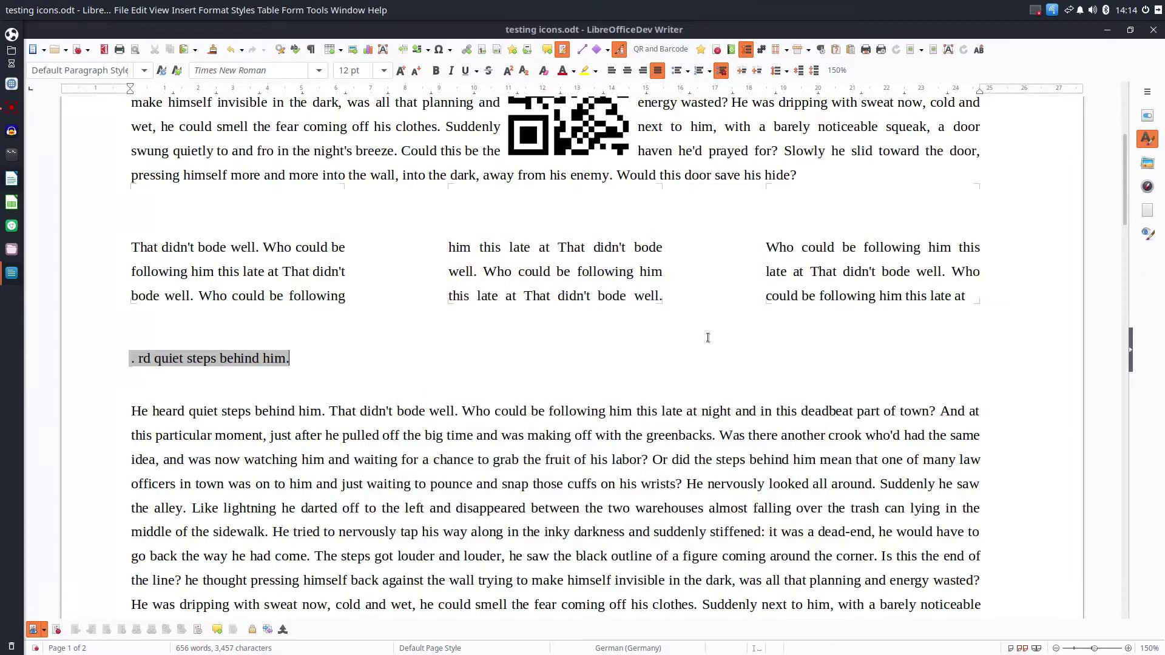
left_click(275, 271)
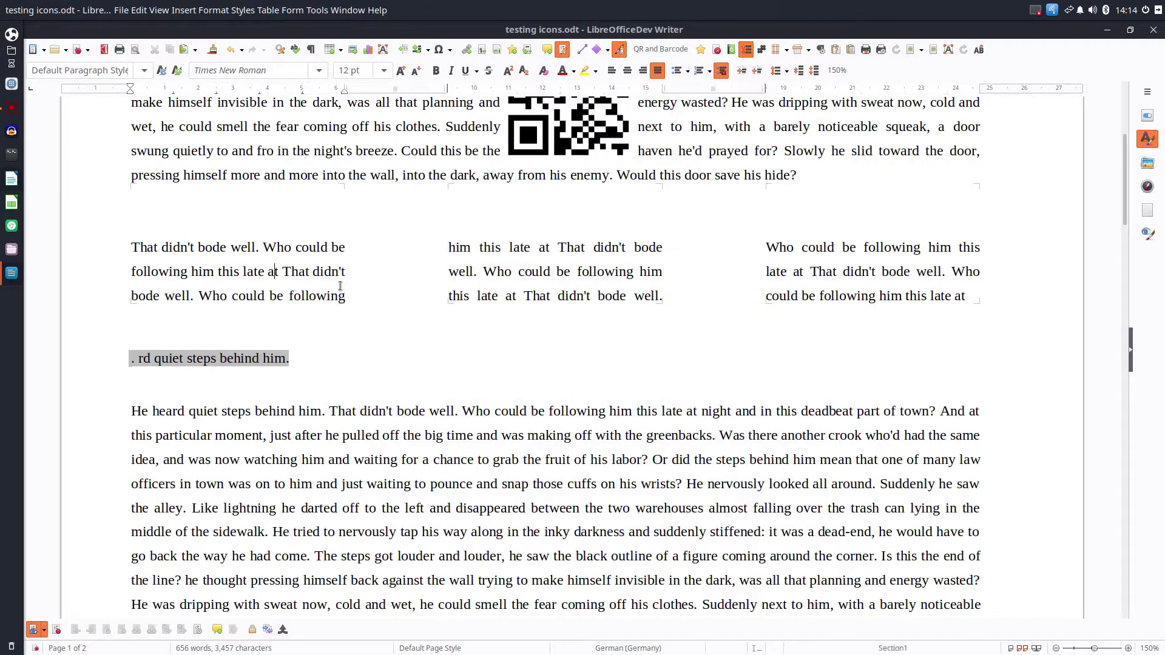
left_click(449, 267)
left_click(734, 289)
Draw two text boxes below the columns containing 'bvbb' and 'vbvb'
left_click(950, 50)
left_click_drag(669, 317, 786, 406)
type("bvbb")
key("Escape")
key("Escape")
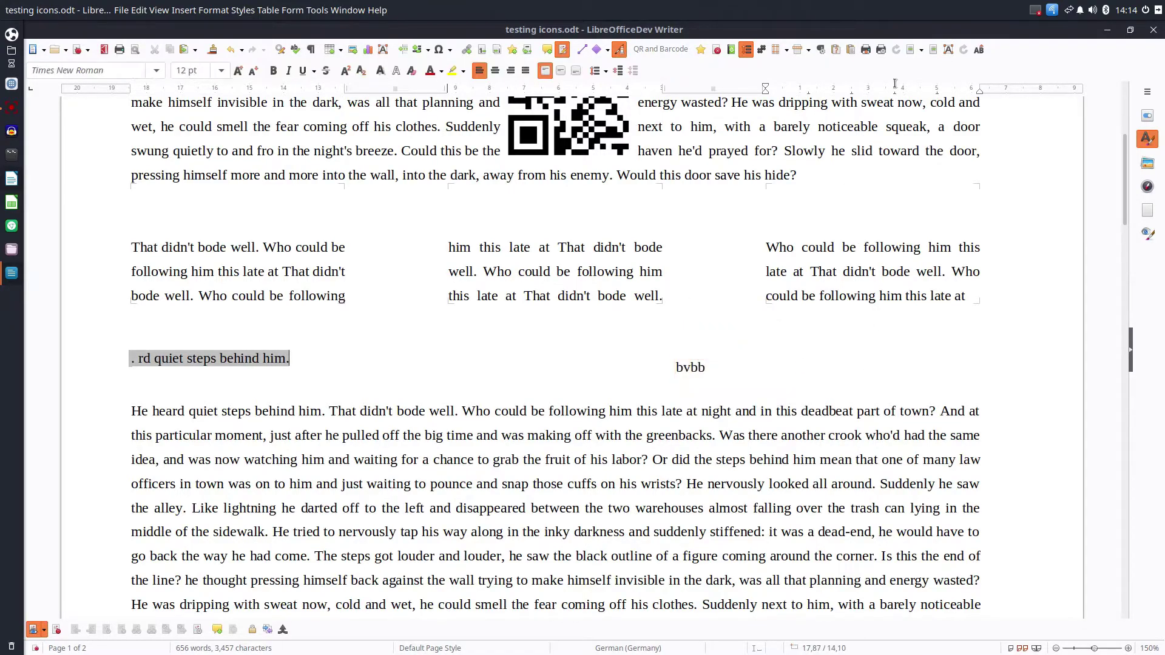
left_click(951, 49)
left_click_drag(831, 350, 909, 410)
type("vbvb")
key("Escape")
key("Escape")
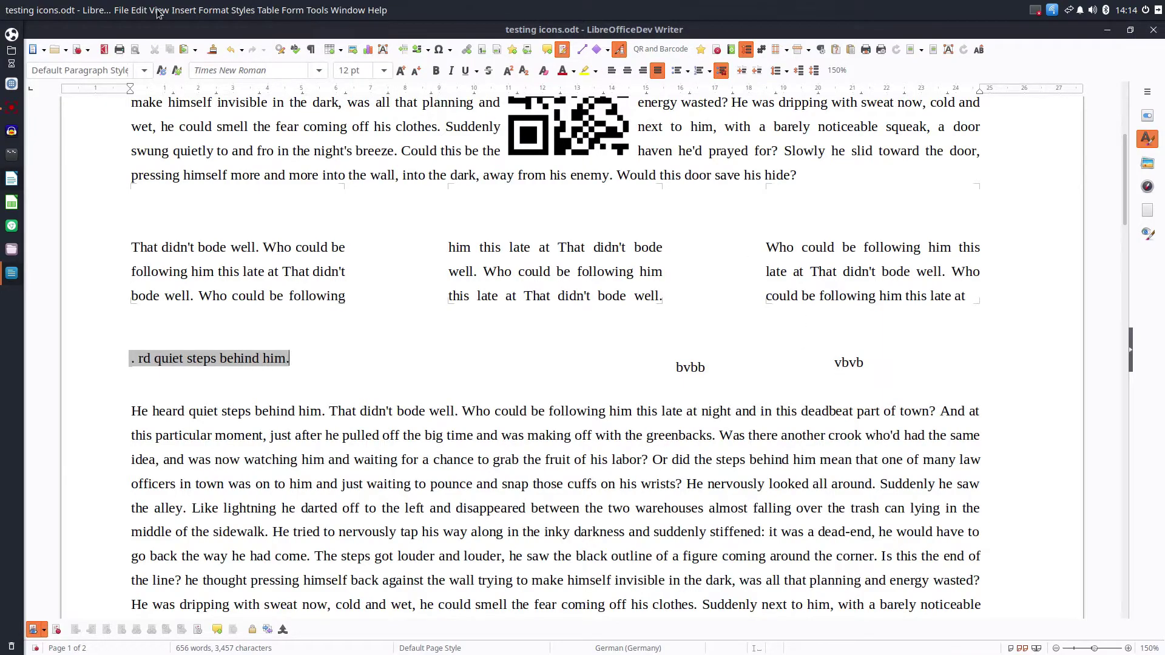
Add a third text box reading 'bnnb' between the other two
left_click(183, 10)
left_click(189, 10)
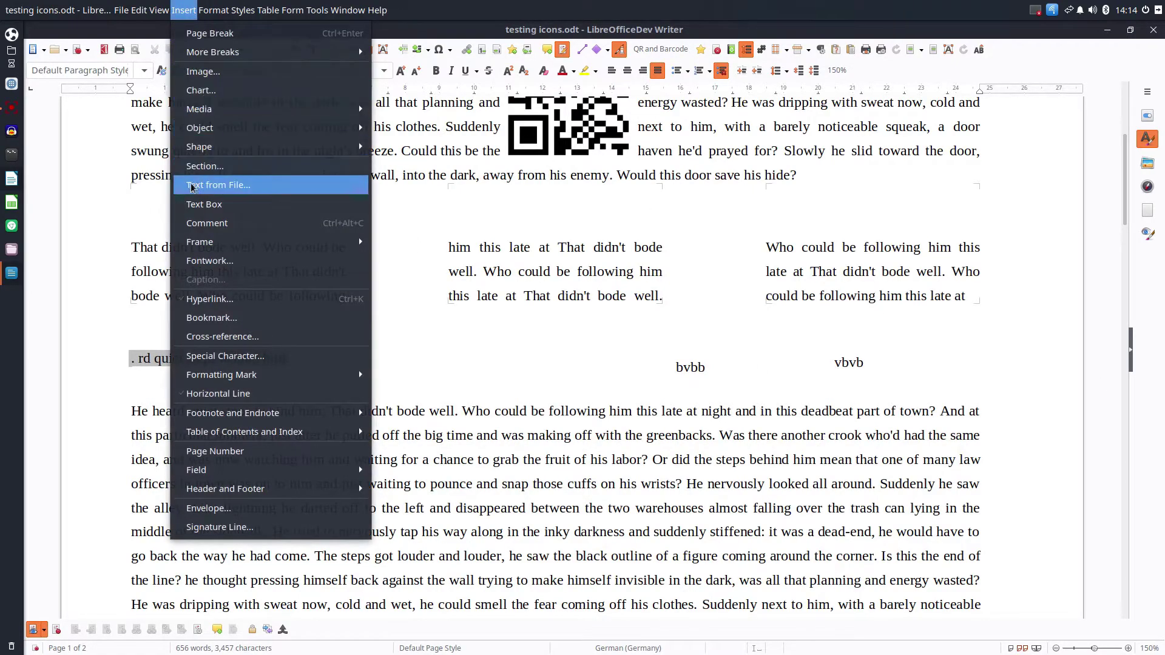
left_click(191, 204)
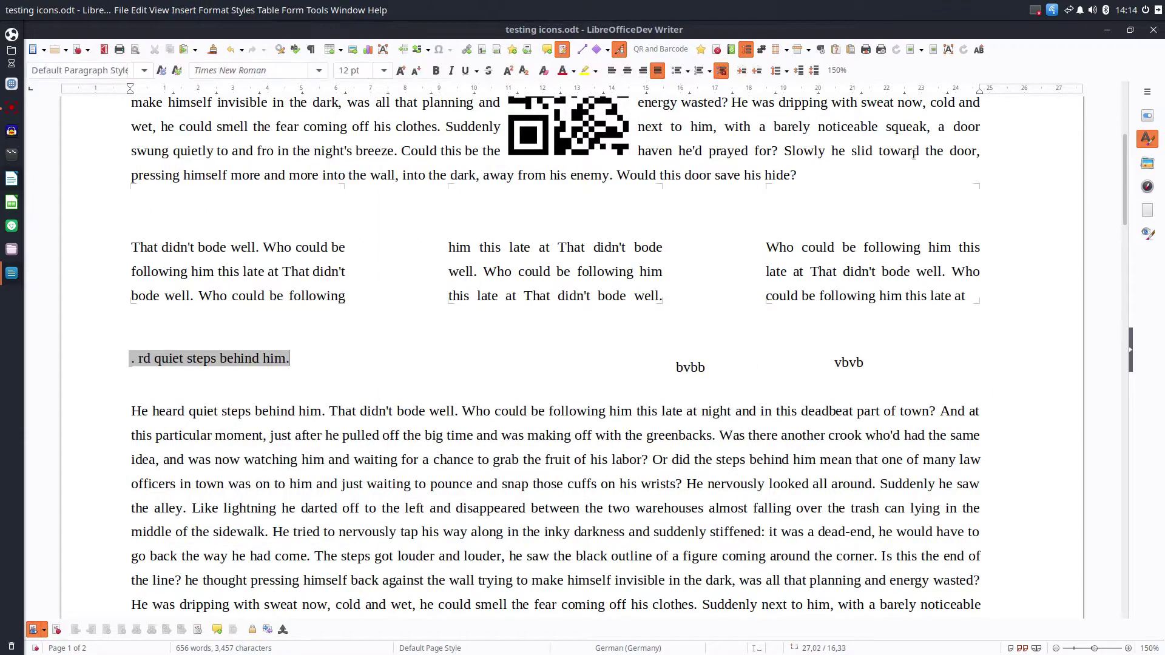
left_click_drag(736, 362, 843, 410)
type("bnnb")
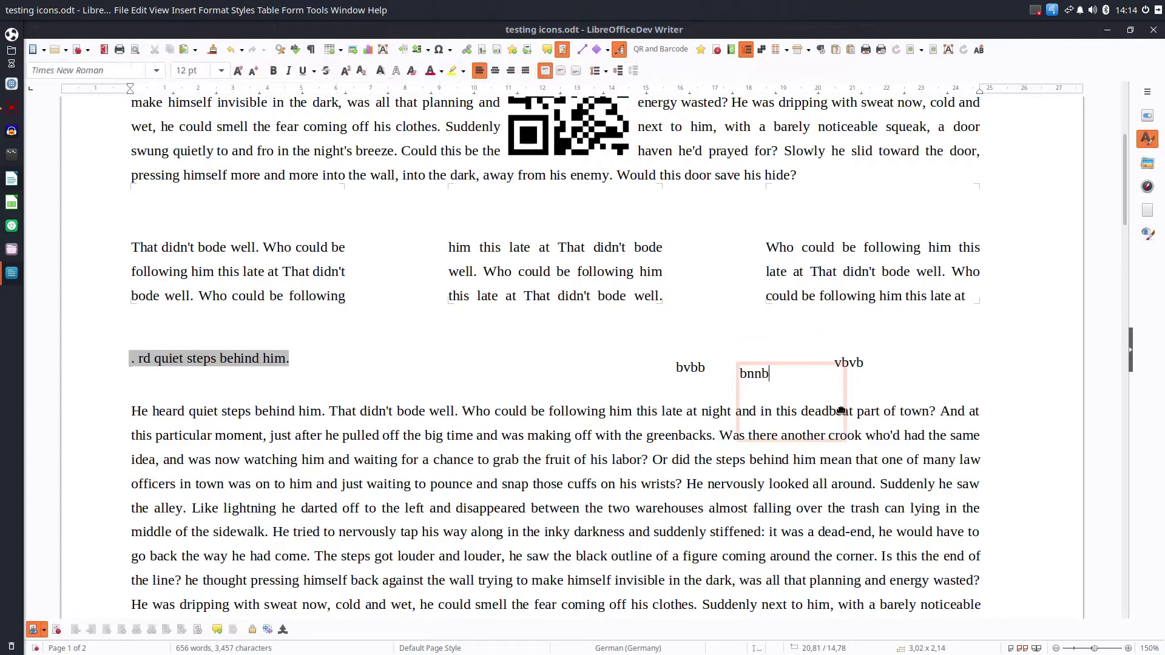
left_click(865, 238)
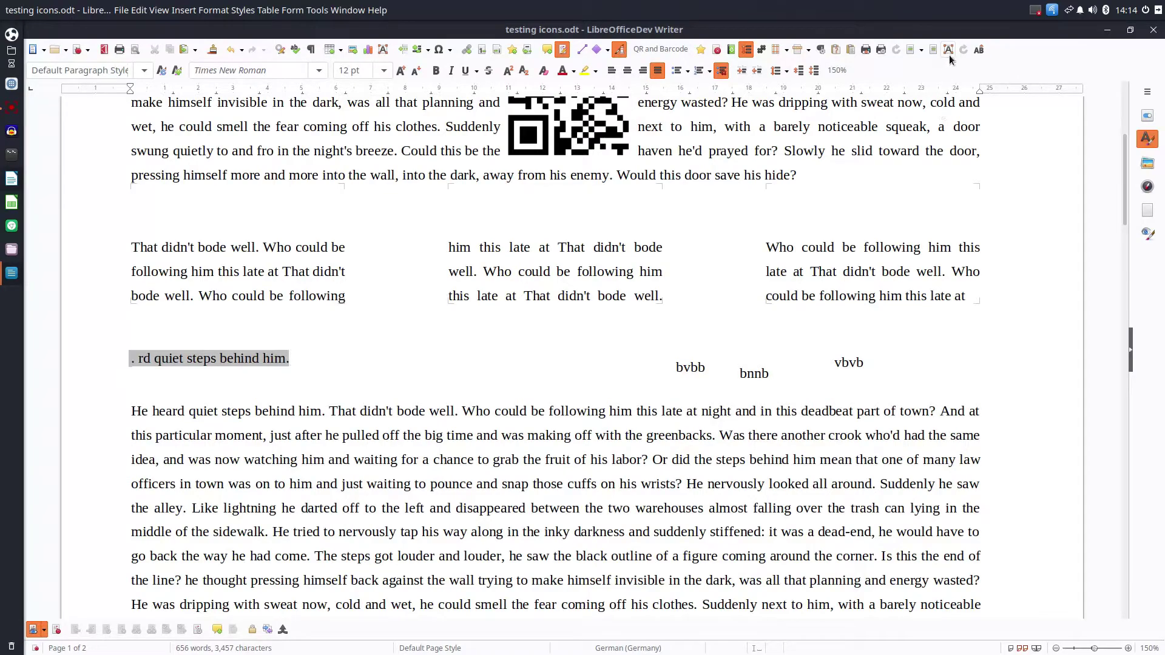
Insert a 2x2 table and type 'fgf' and 'fggf' into its cells
left_click(274, 10)
left_click(285, 31)
key("Return")
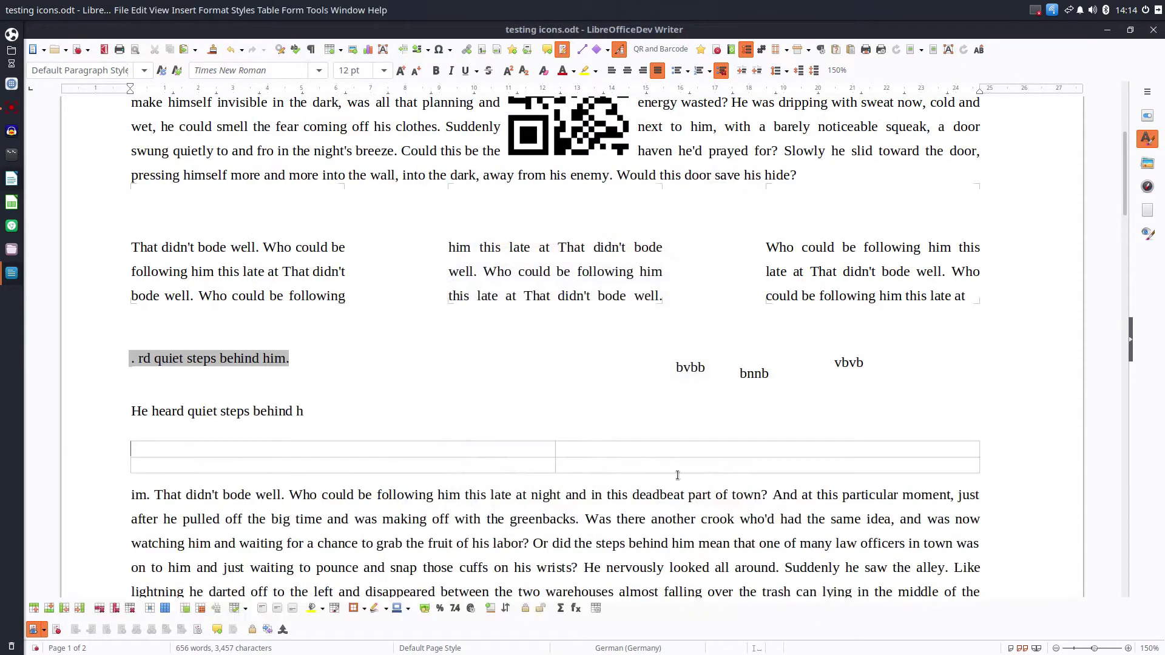
type("fgf")
left_click(663, 465)
type("fggf")
left_click(633, 449)
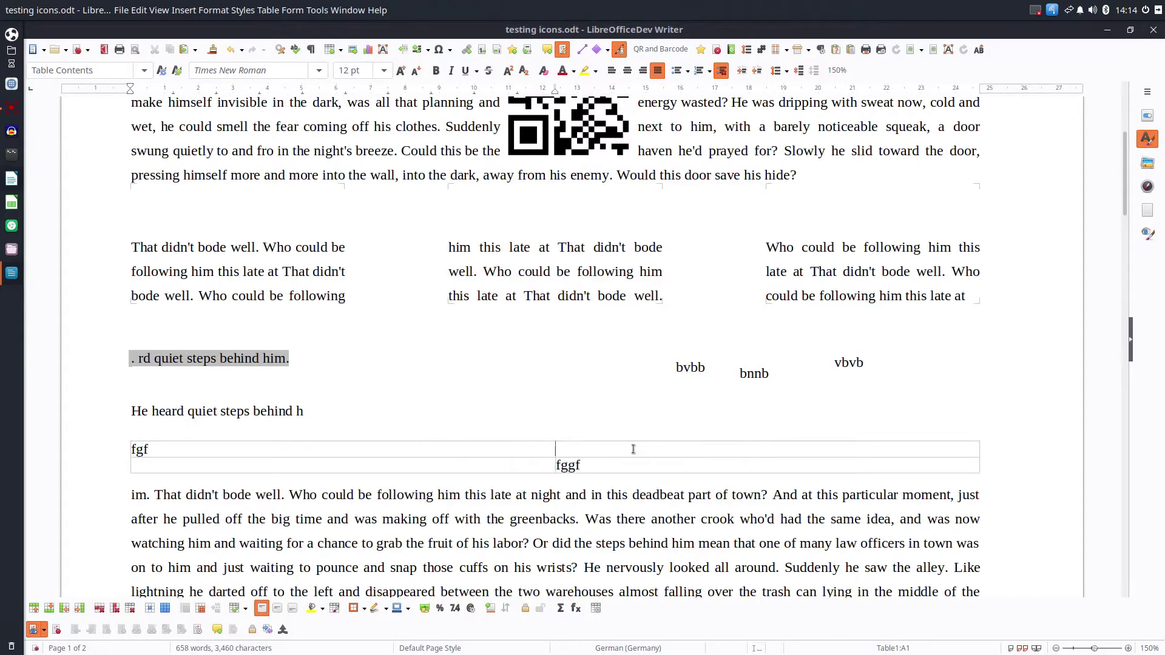
left_click(961, 126)
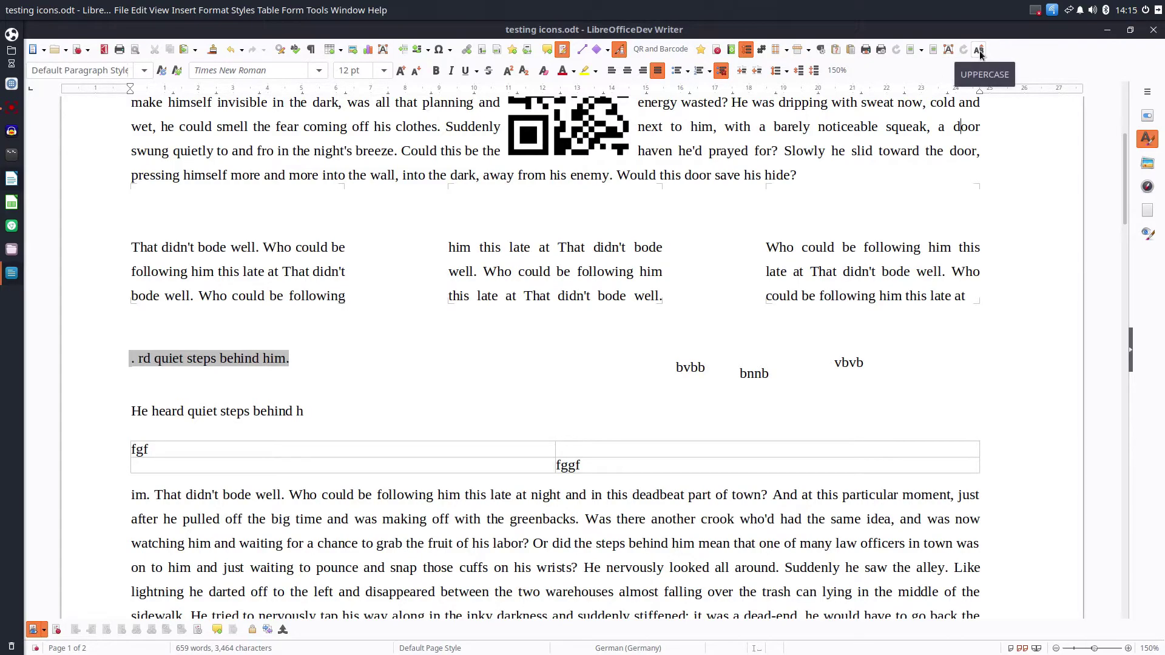
Change 'Or did the steps' to uppercase with the Change Case toolbar button
scroll(602, 249, "up", 5)
left_click_drag(650, 231, 744, 229)
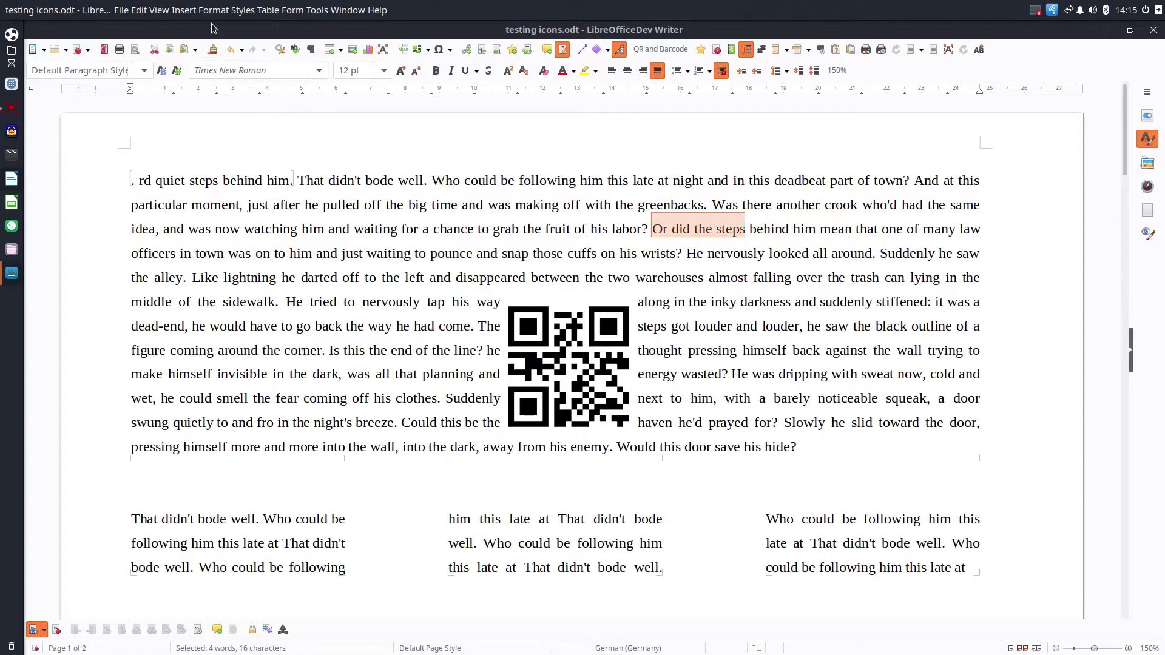
left_click(245, 11)
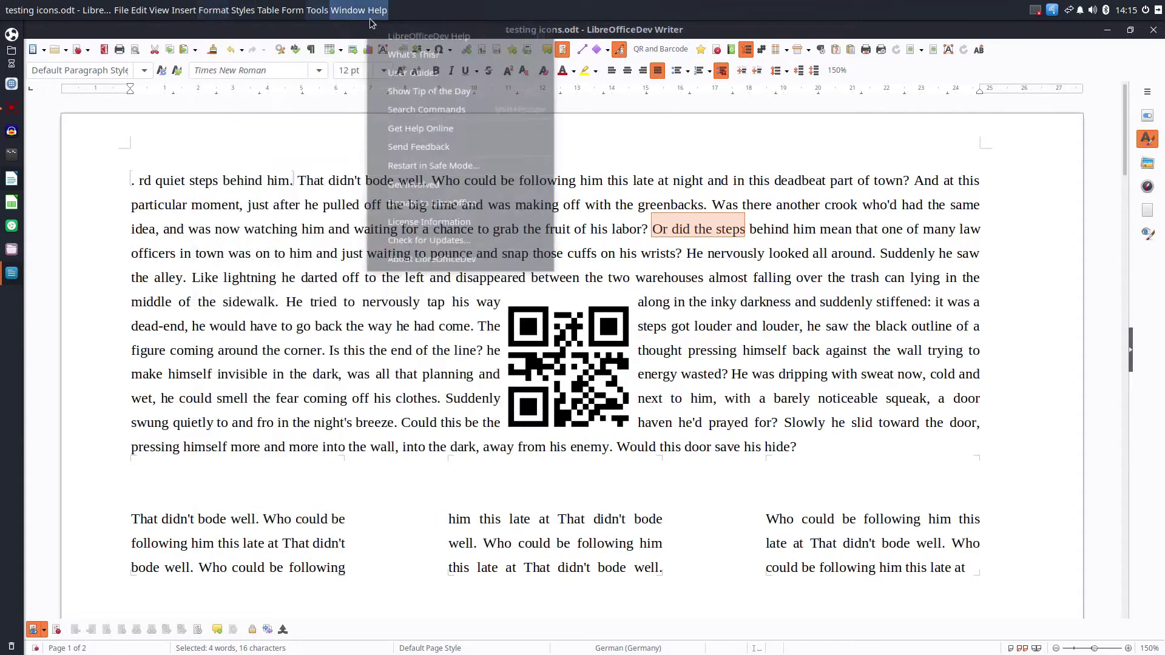
mouse_move(213, 10)
mouse_move(254, 32)
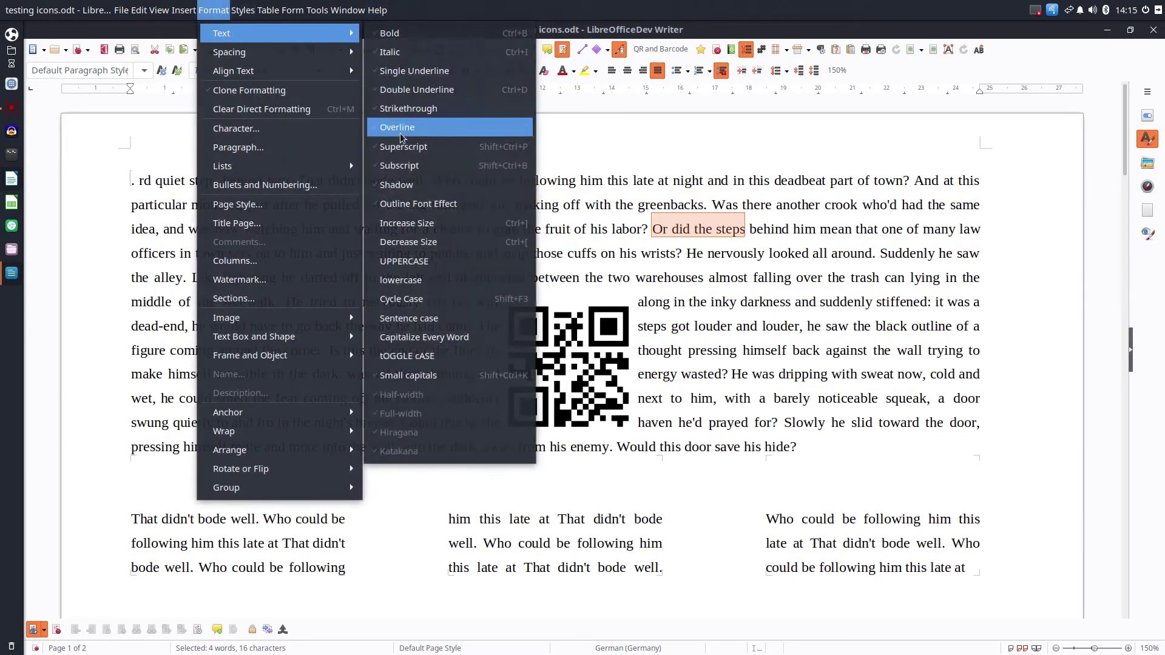
left_click(912, 36)
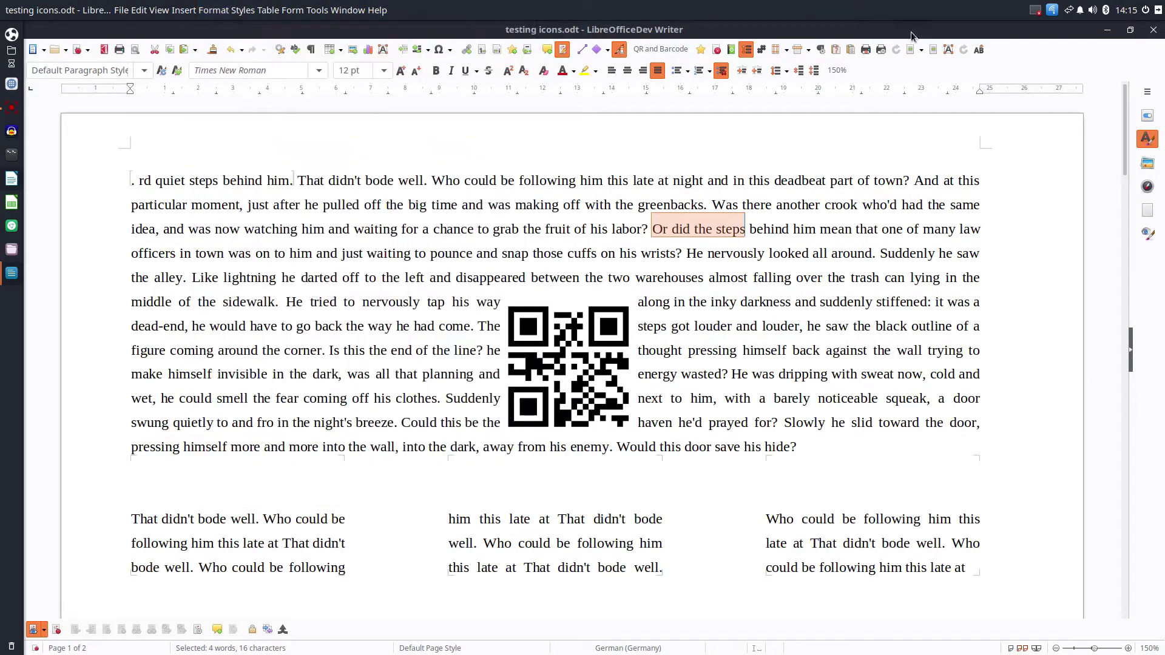
left_click(978, 50)
left_click(961, 290)
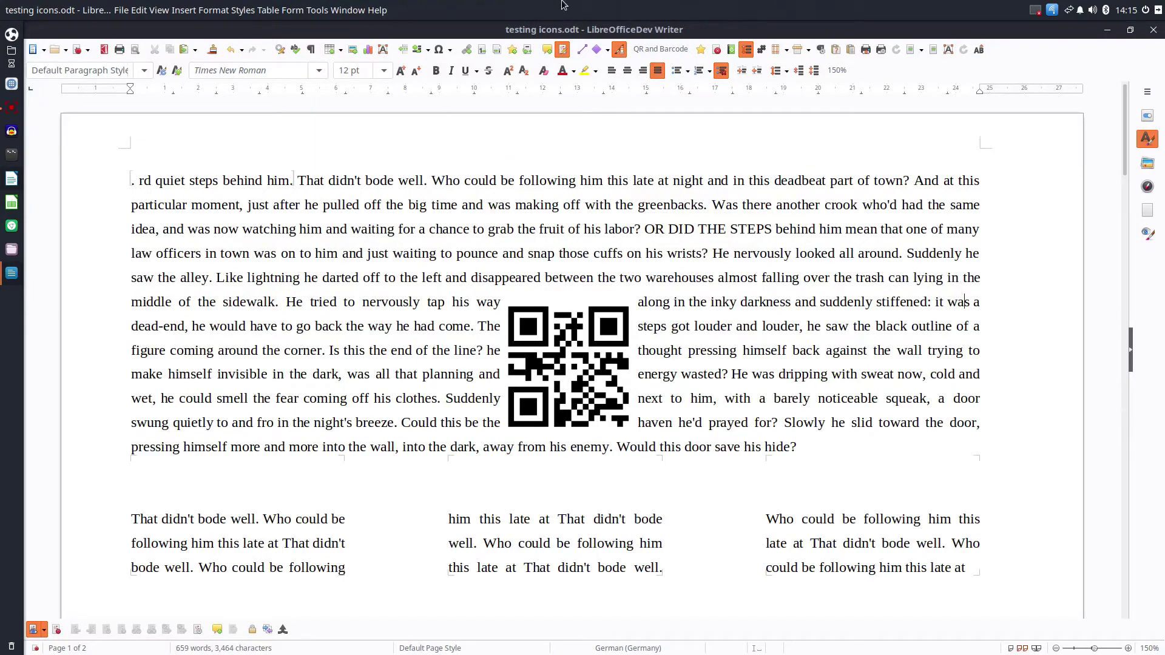
In Customize Toolbar, scroll Available Commands and select Number Format: Percent
right_click(766, 61)
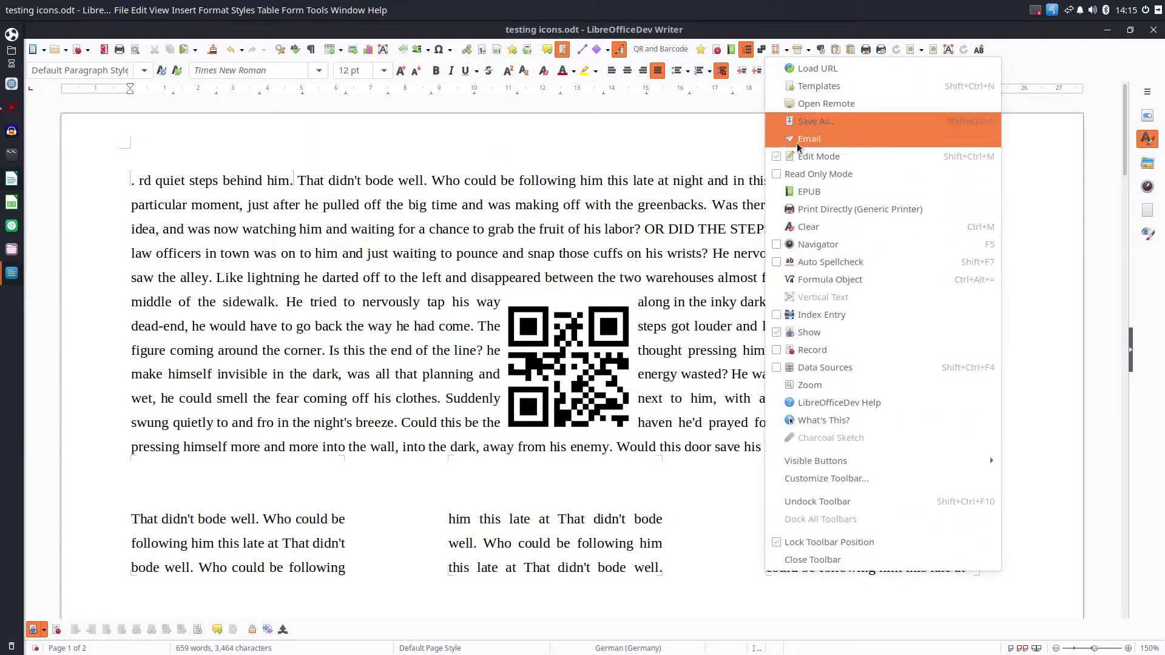
left_click(869, 476)
scroll(452, 297, "down", 10)
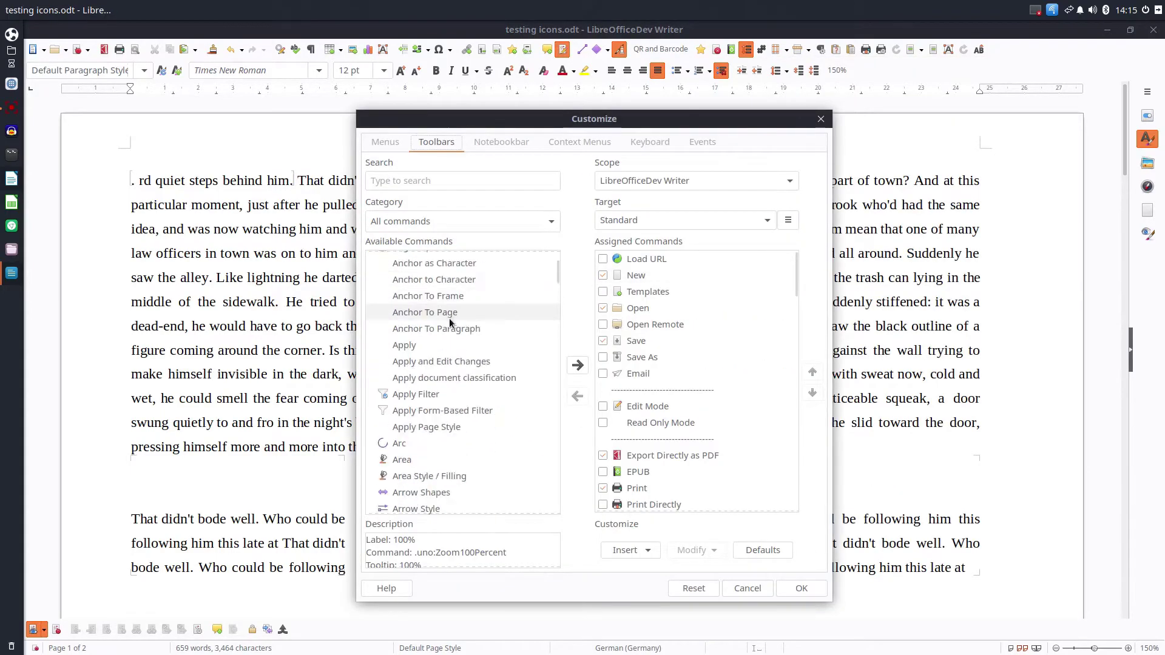
scroll(446, 314, "down", 20)
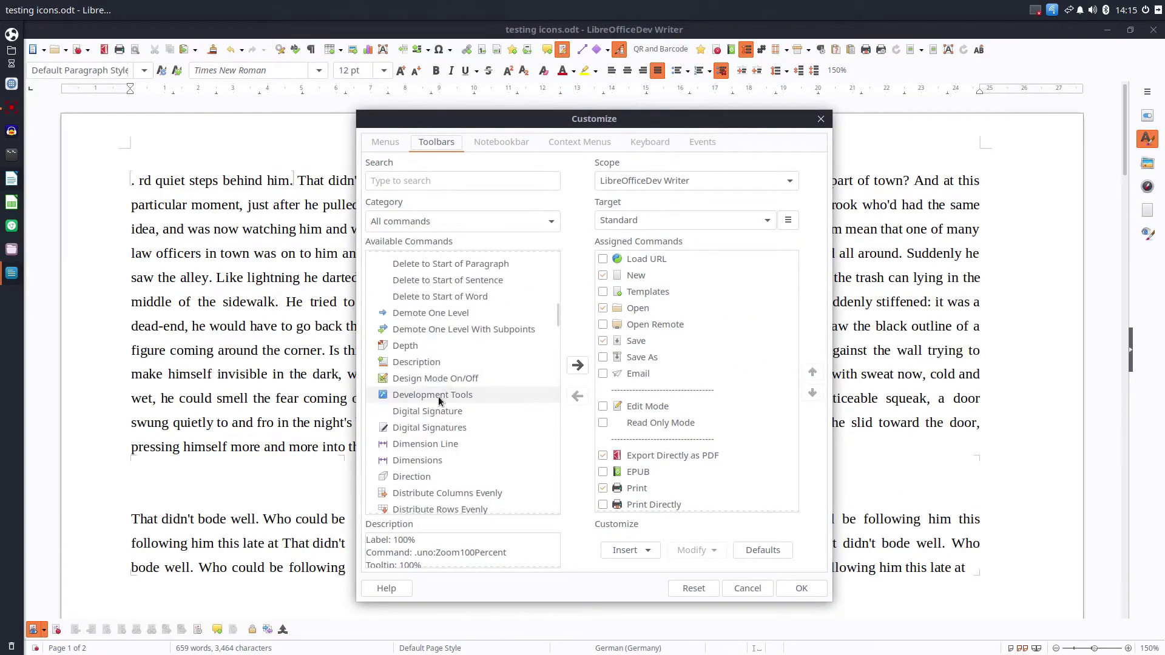
scroll(468, 382, "down", 10)
scroll(468, 382, "down", 15)
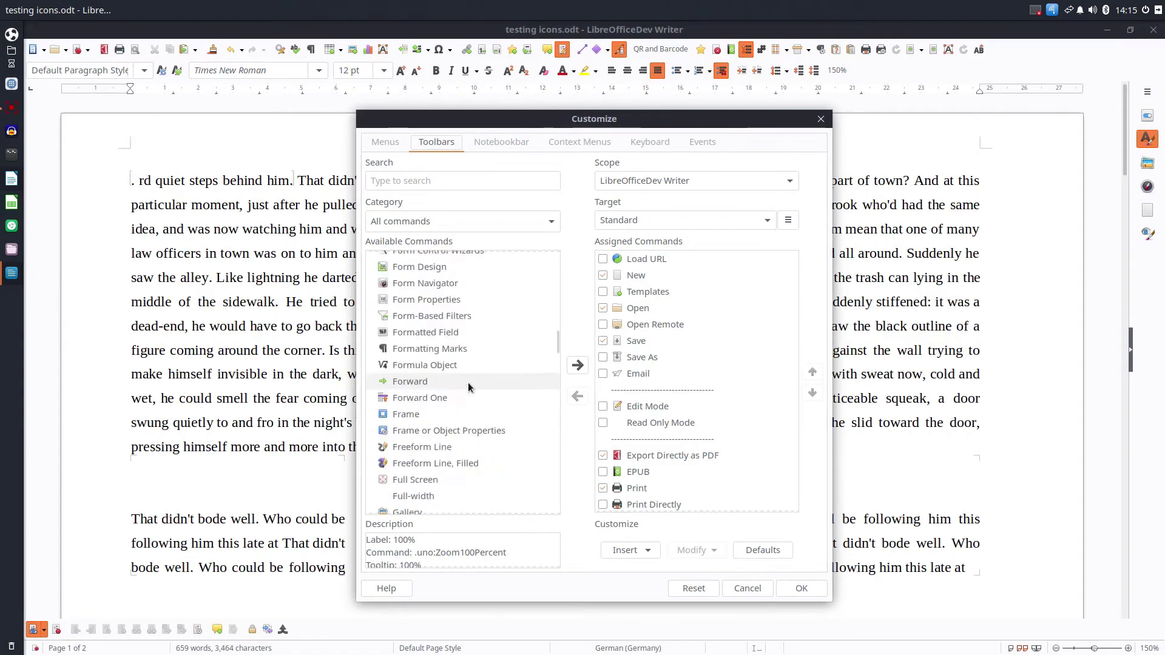
scroll(468, 382, "down", 20)
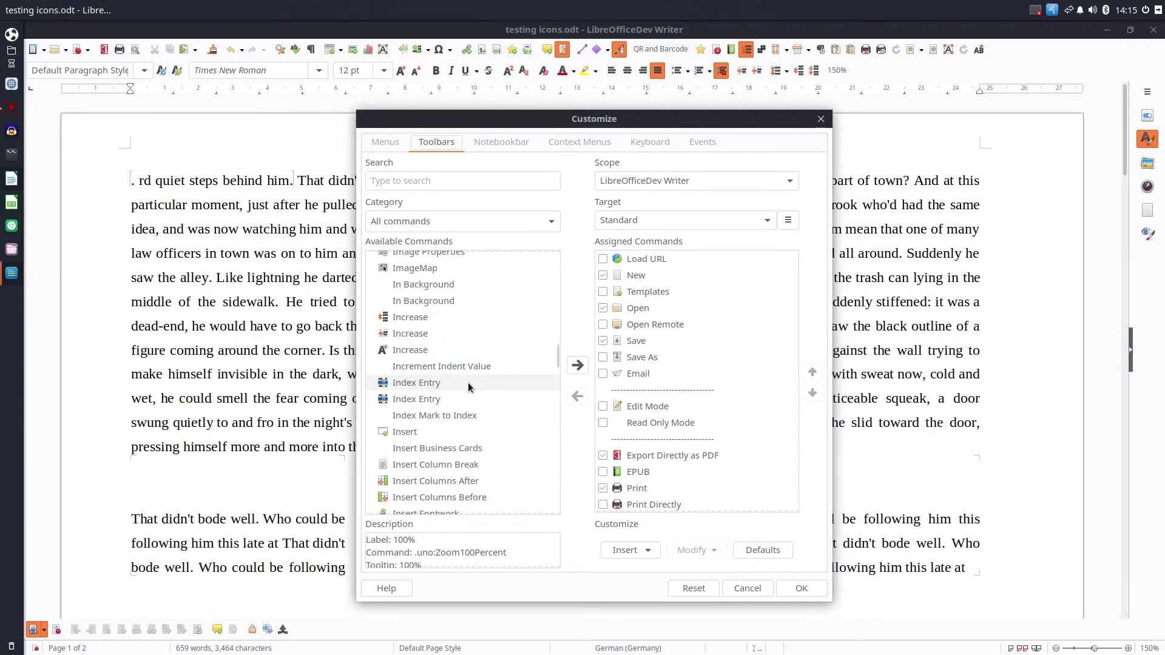
scroll(467, 382, "up", 2)
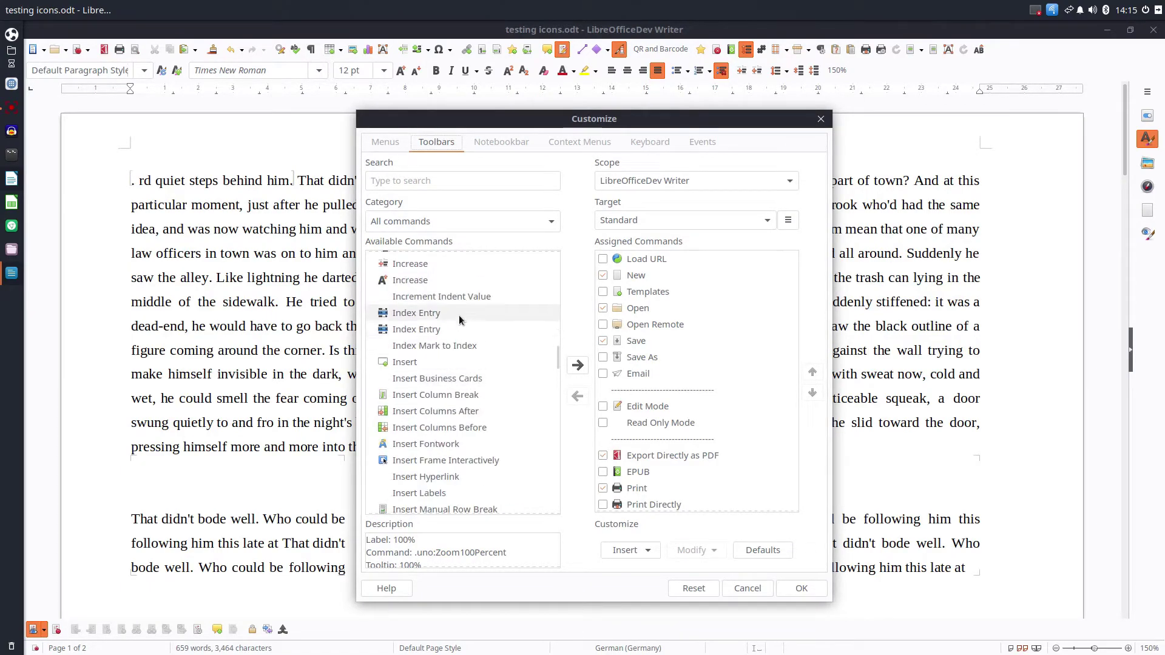
scroll(459, 315, "down", 20)
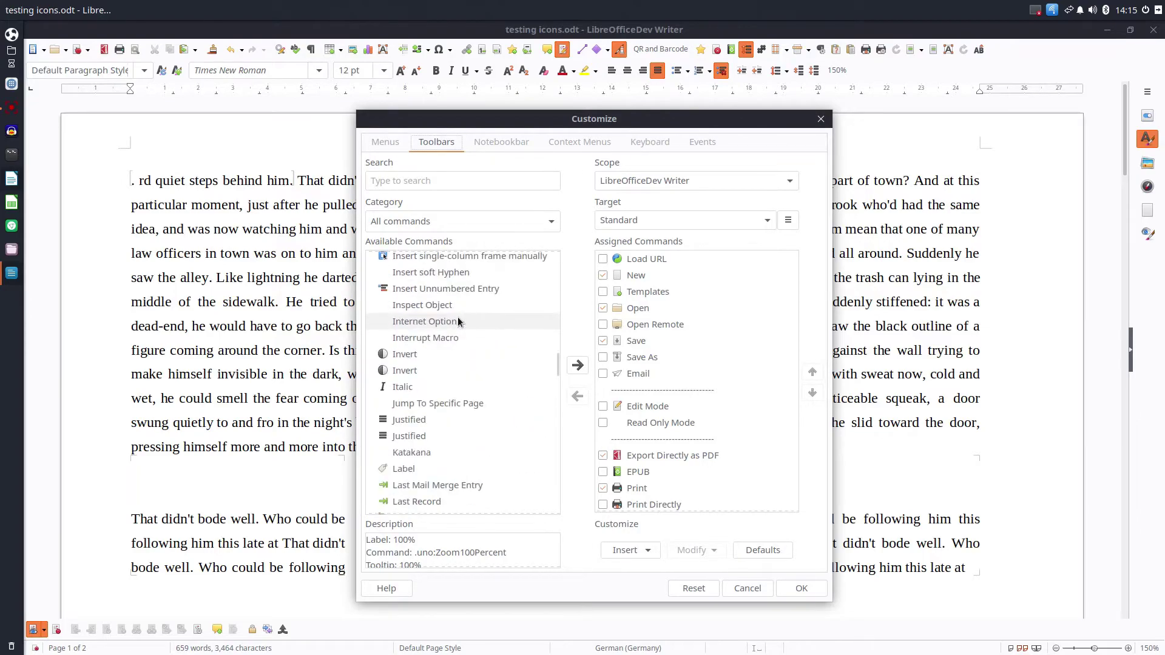
scroll(457, 321, "down", 10)
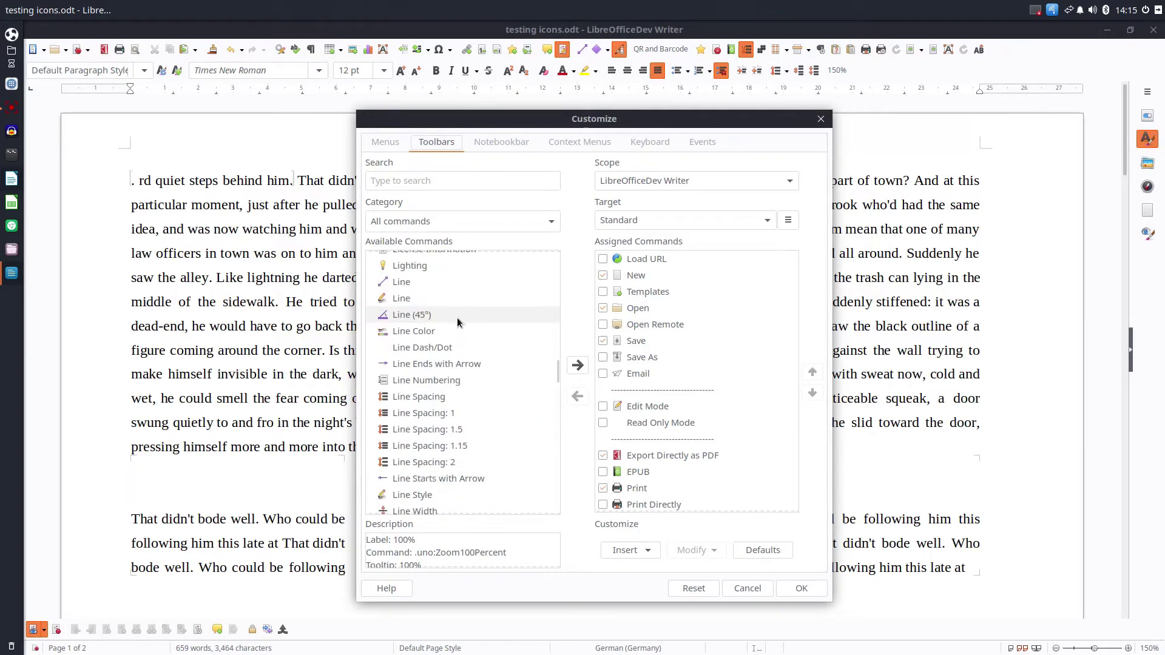
scroll(457, 322, "down", 15)
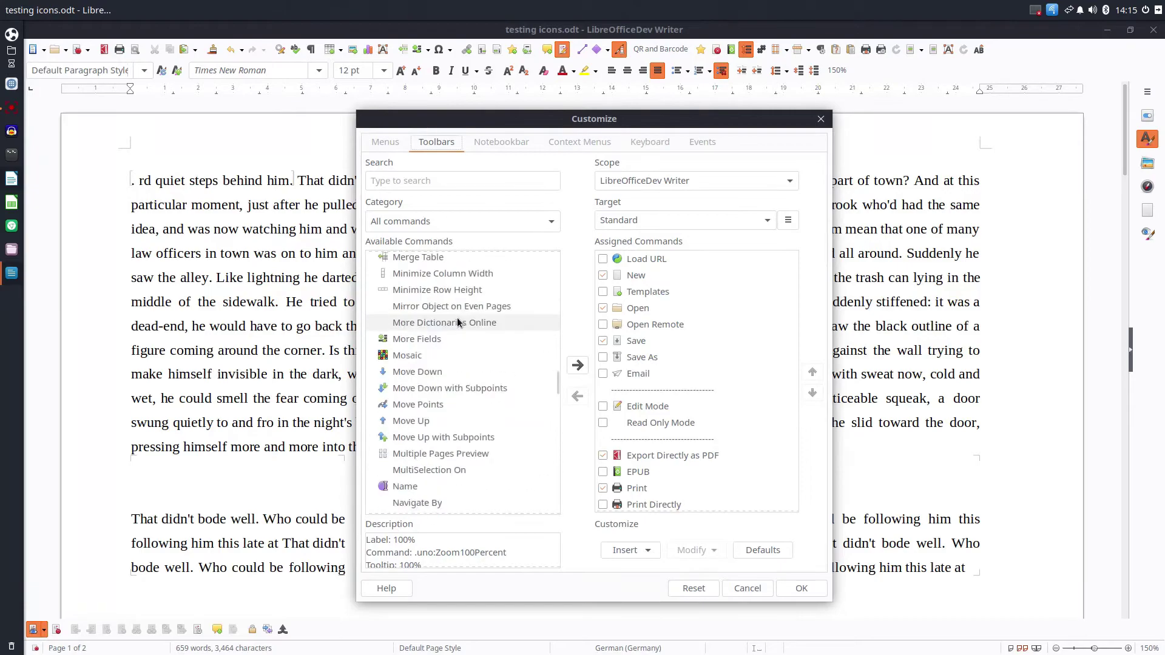
scroll(458, 323, "down", 15)
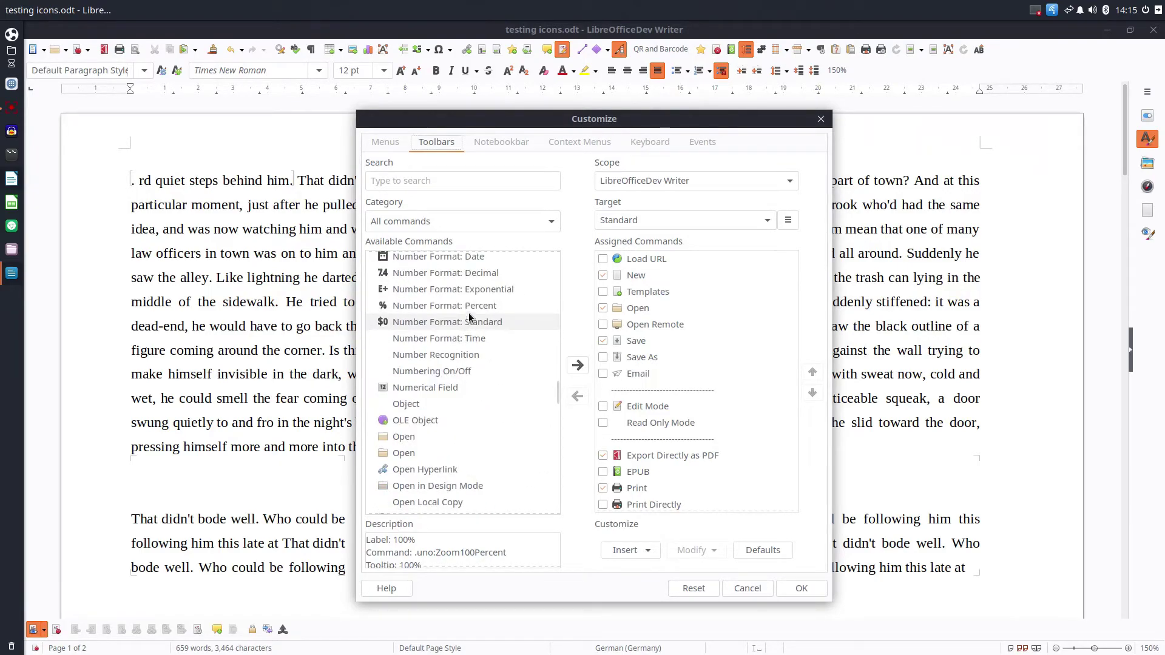
left_click(470, 306)
Add the Percent command to the toolbar, leaving '34,34' after the story's closing question
left_click(802, 587)
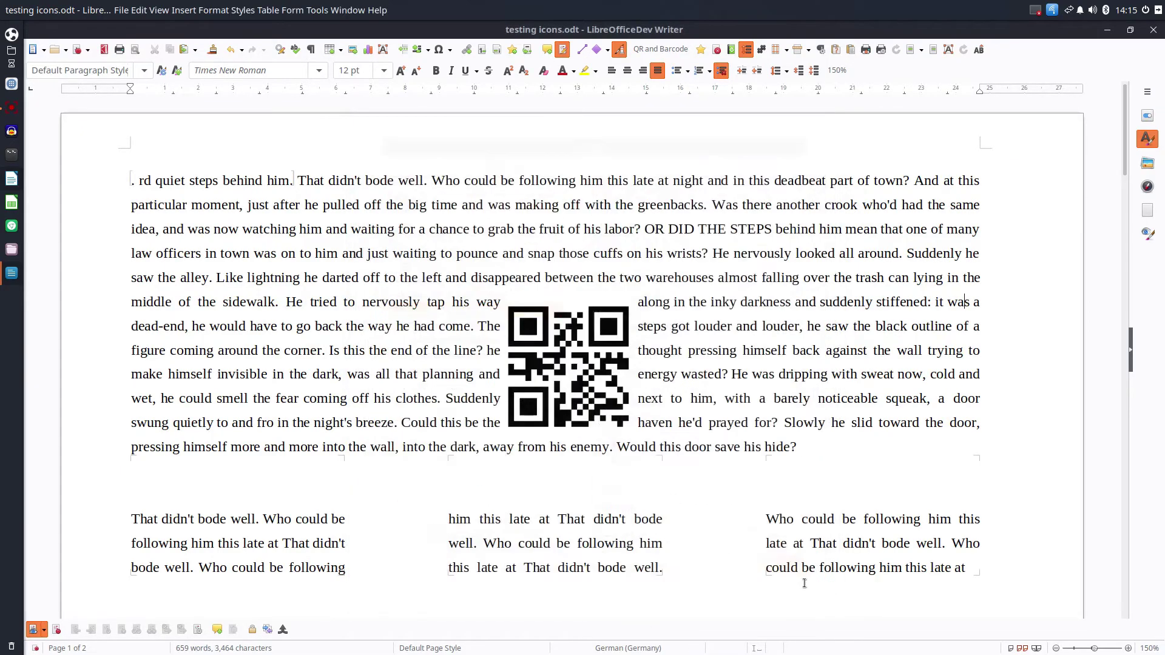
type("34,34")
left_click(658, 449)
scroll(557, 449, "down", 5)
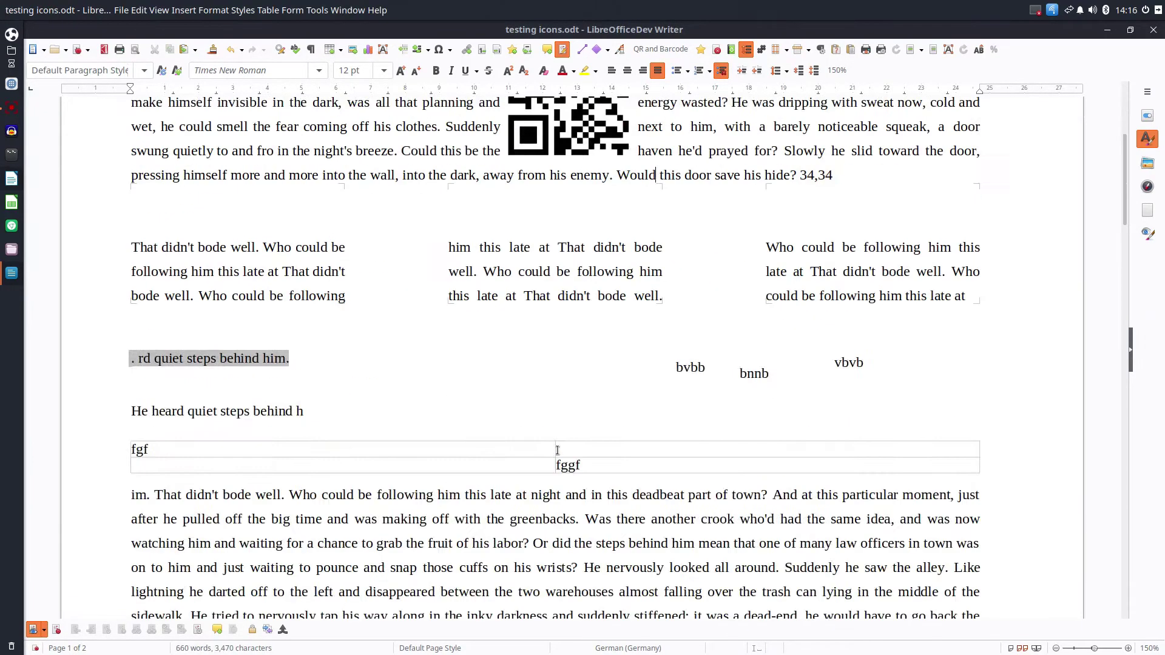
Enter 34,34 in table cell B1 and format it as a percentage
left_click(563, 451)
type("34")
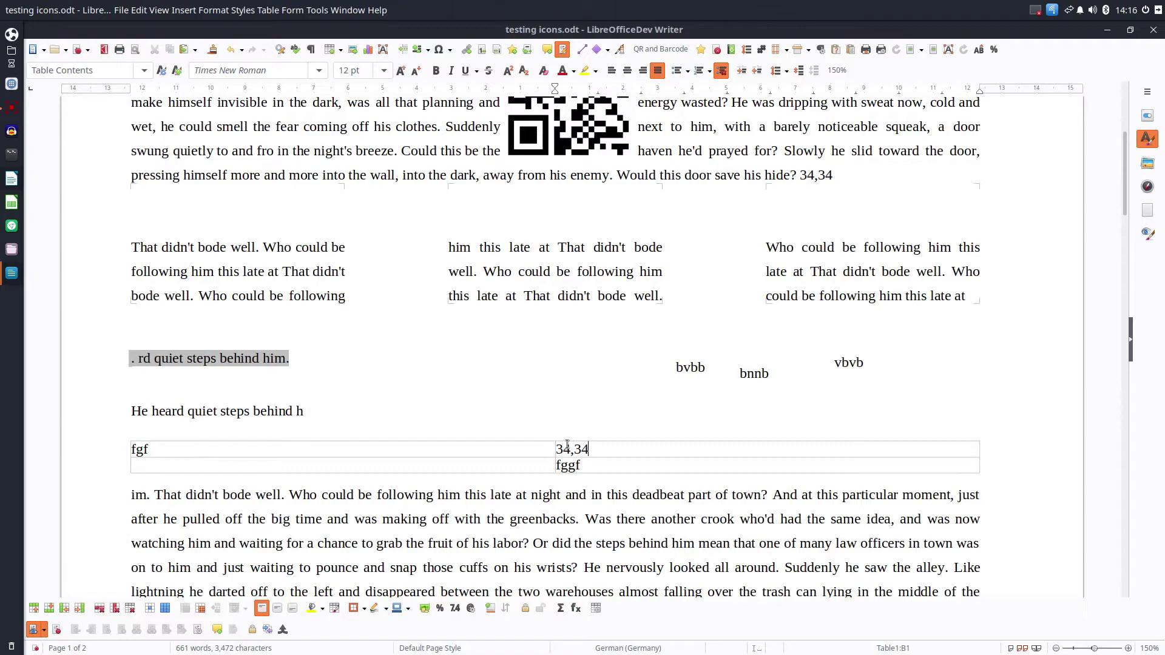
type(",34")
key("shift+Left")
key("shift+Left")
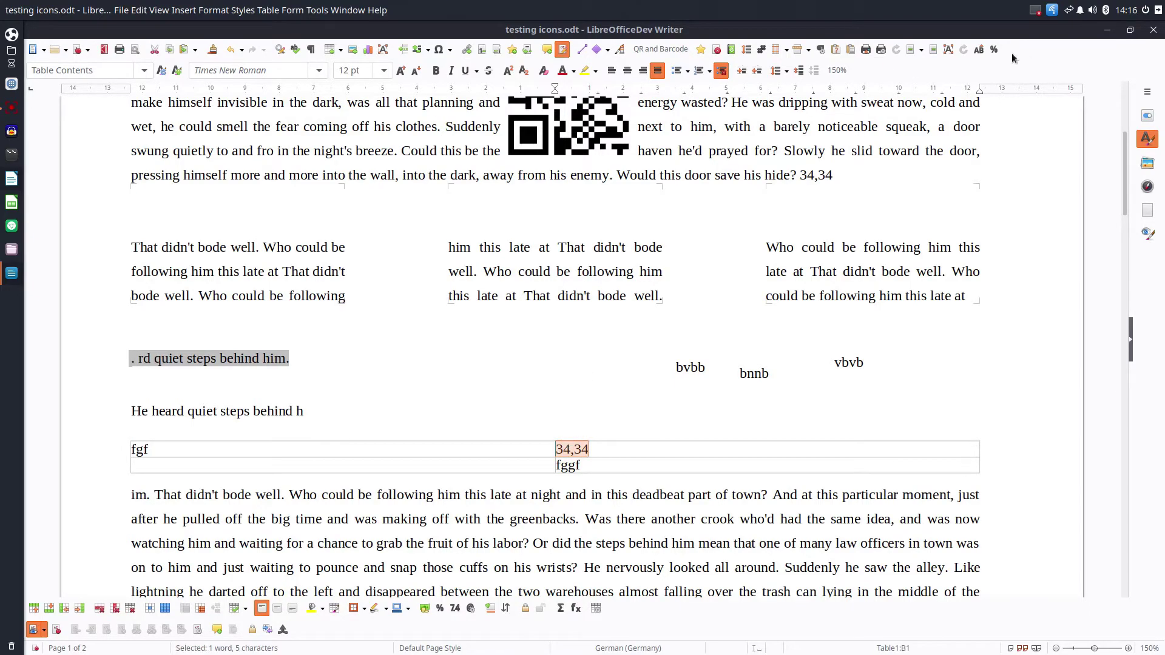
left_click(994, 50)
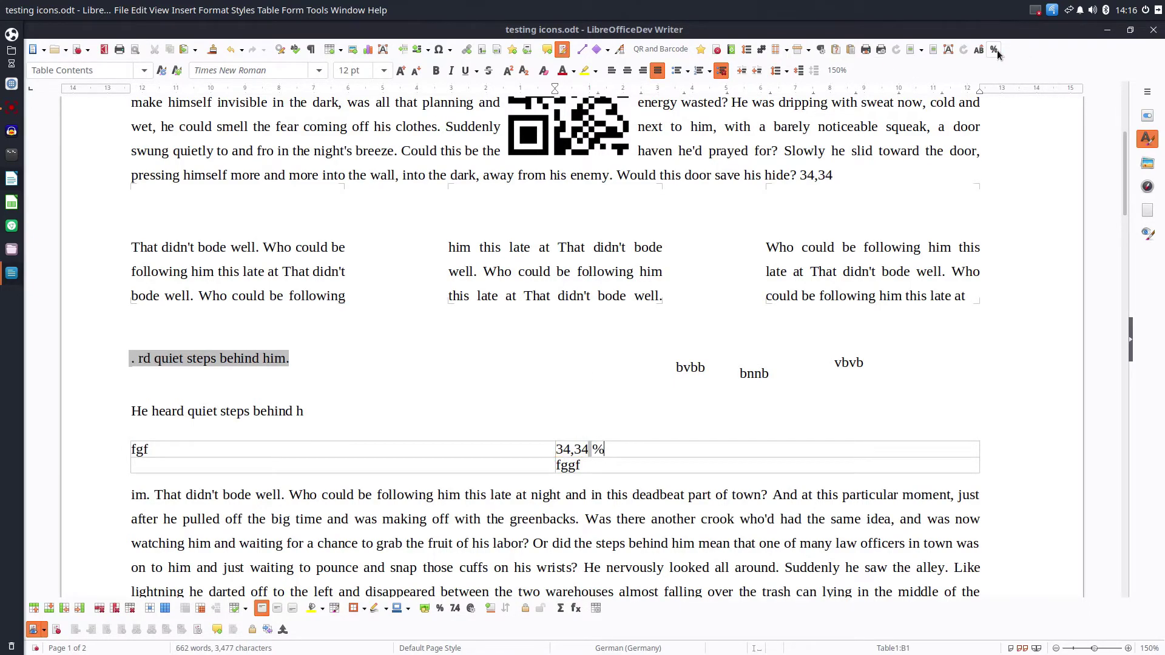
Search 'number' and add Number Format: Decimal to the Formatting toolbar
right_click(821, 76)
left_click(834, 465)
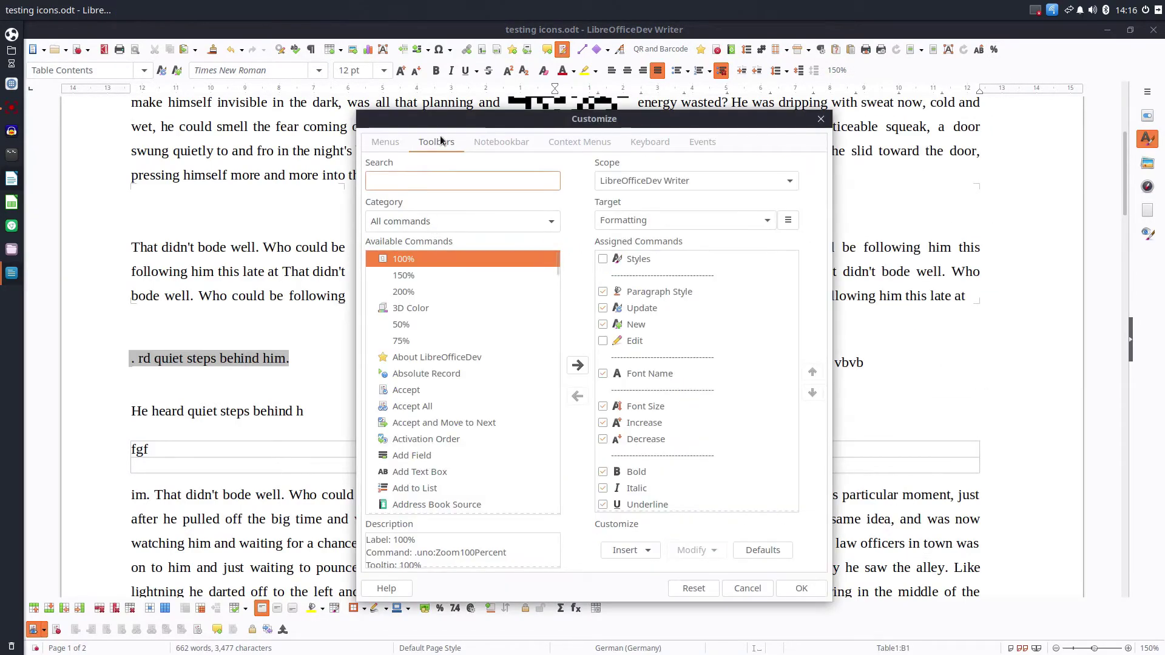
type("number")
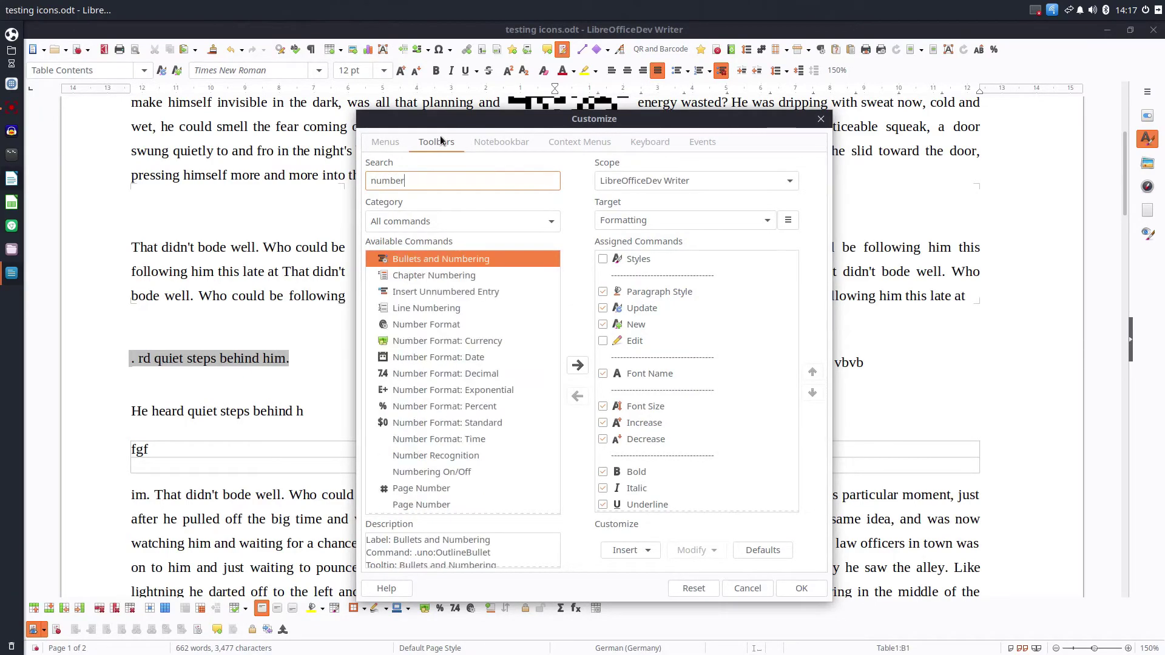
left_click(445, 373)
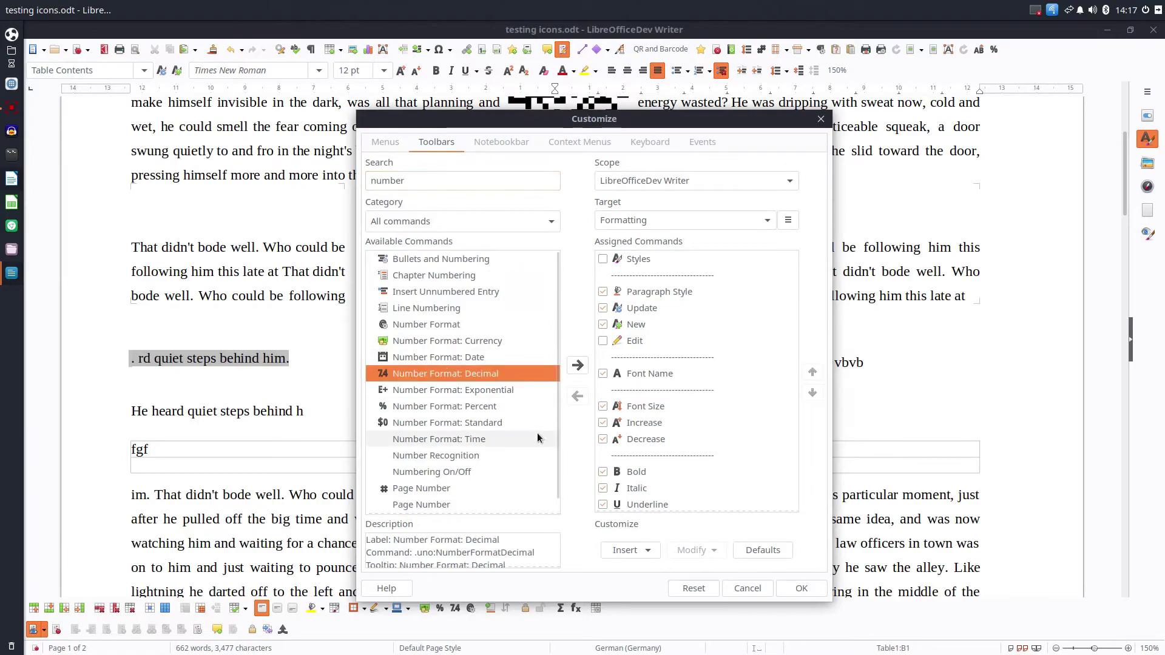
left_click(576, 365)
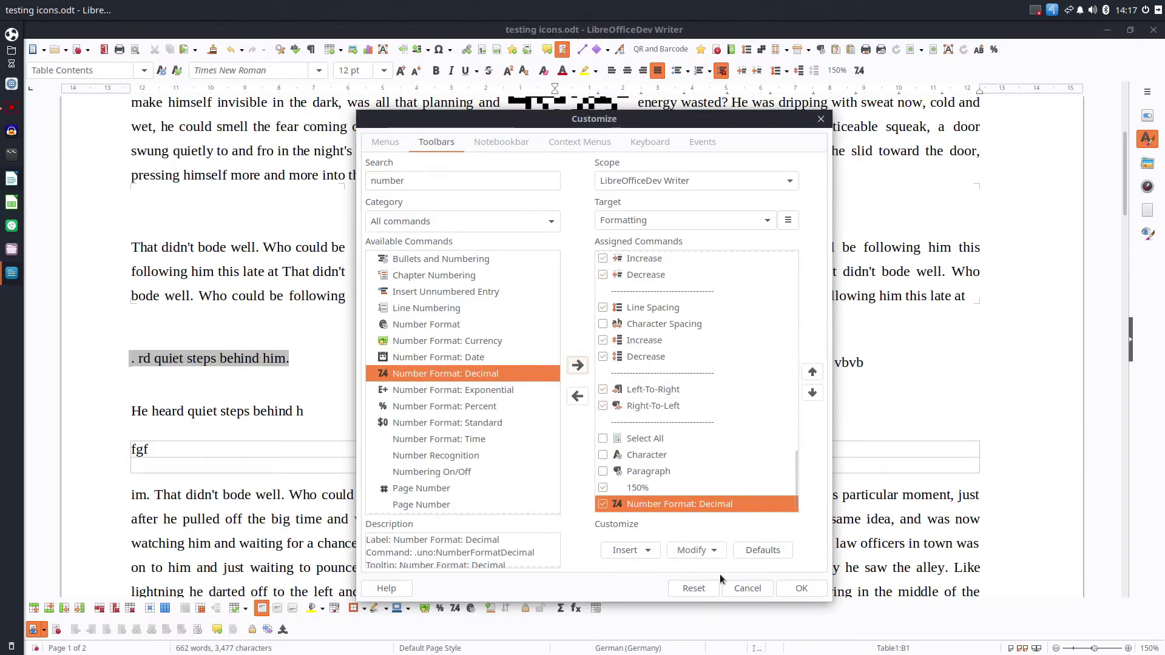
left_click(799, 588)
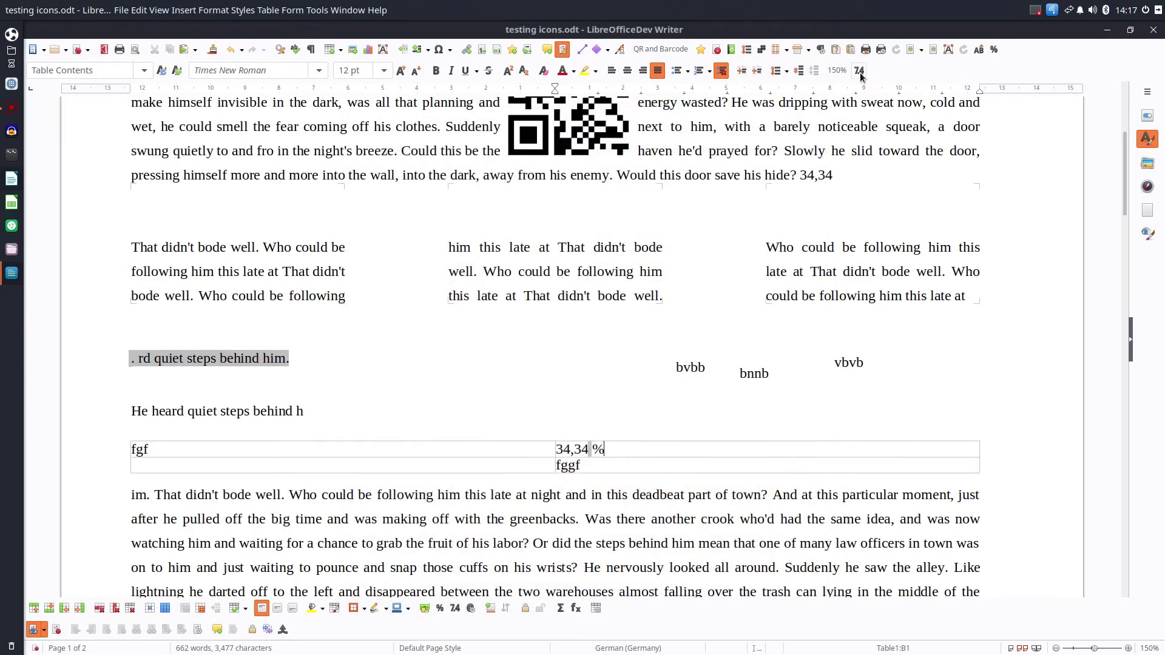
Toggle cell B1 between decimal and percent formats, leaving it as decimal 0,34
left_click_drag(604, 449, 564, 449)
left_click(859, 71)
left_click(994, 51)
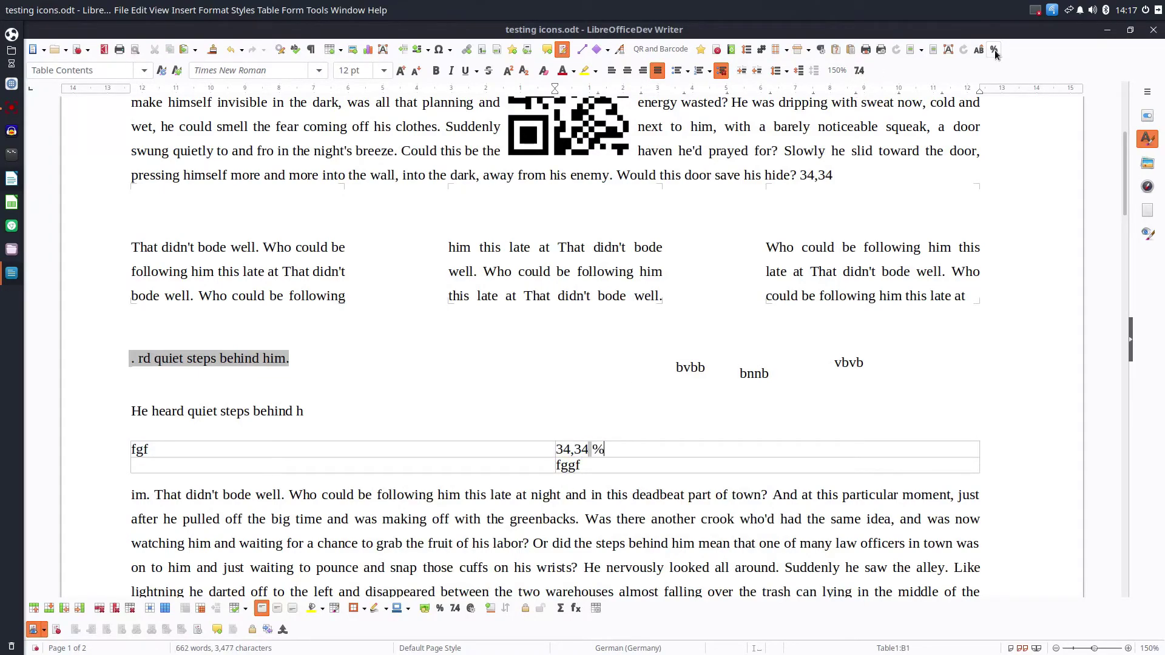
left_click(859, 73)
Leave the table and open the Customize dialog from the toolbar's context menu
left_click(768, 248)
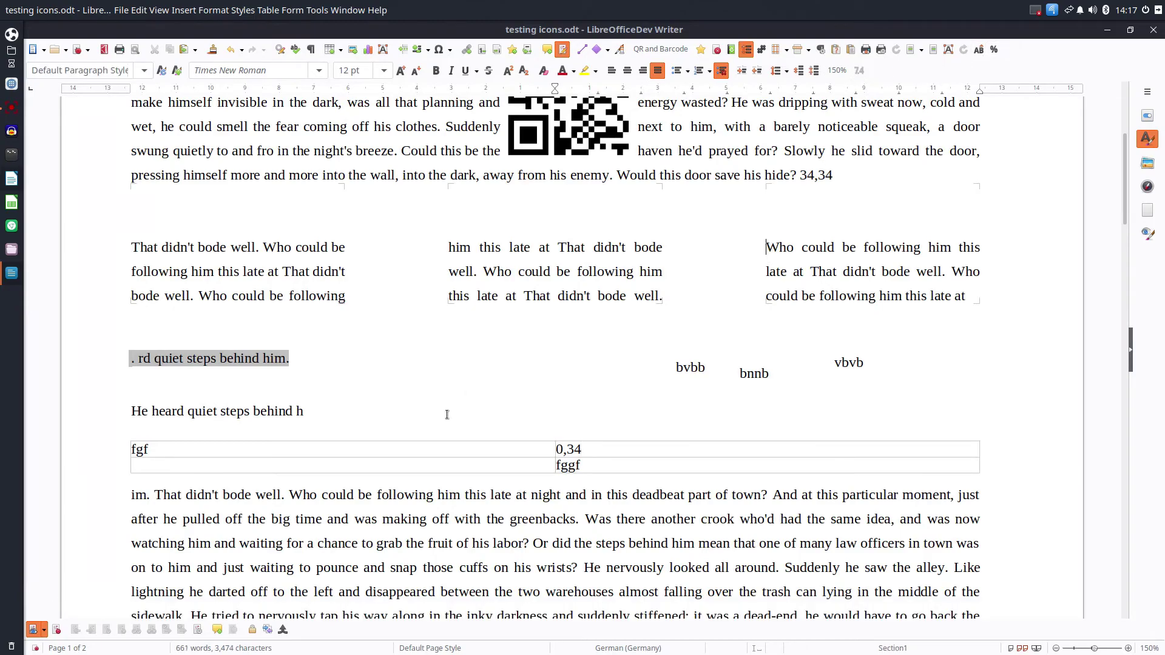
scroll(546, 303, "up", 8)
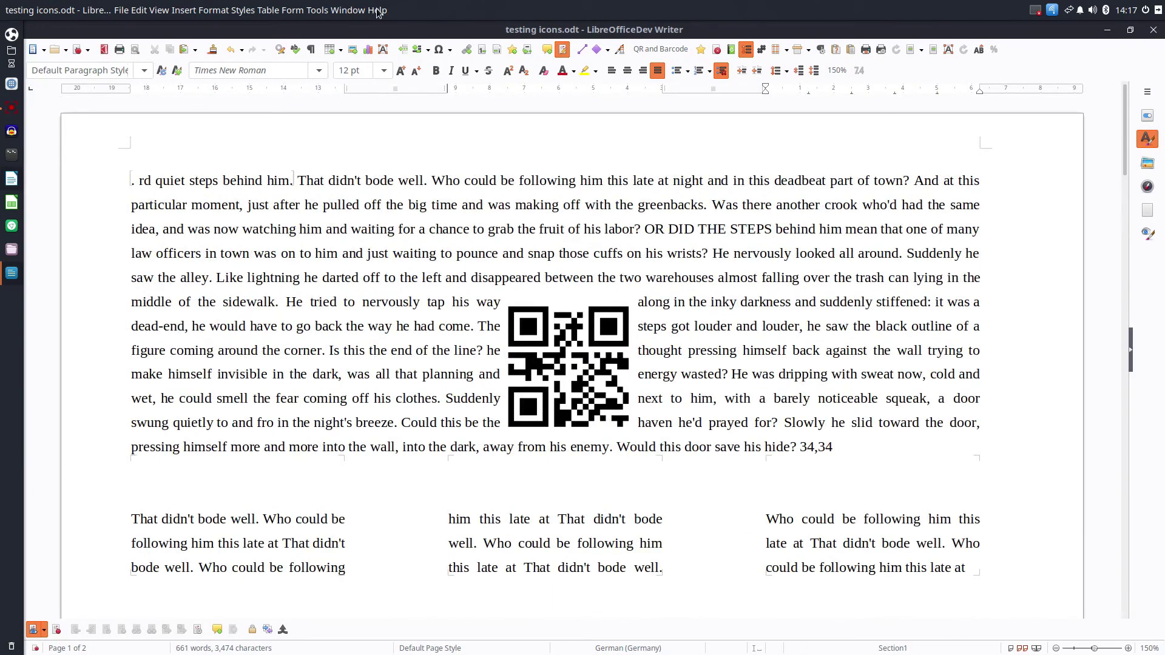
right_click(395, 69)
left_click(489, 455)
Browse the Notebookbar, Context Menus, Keyboard and Events tabs, ending on Menus
left_click(491, 141)
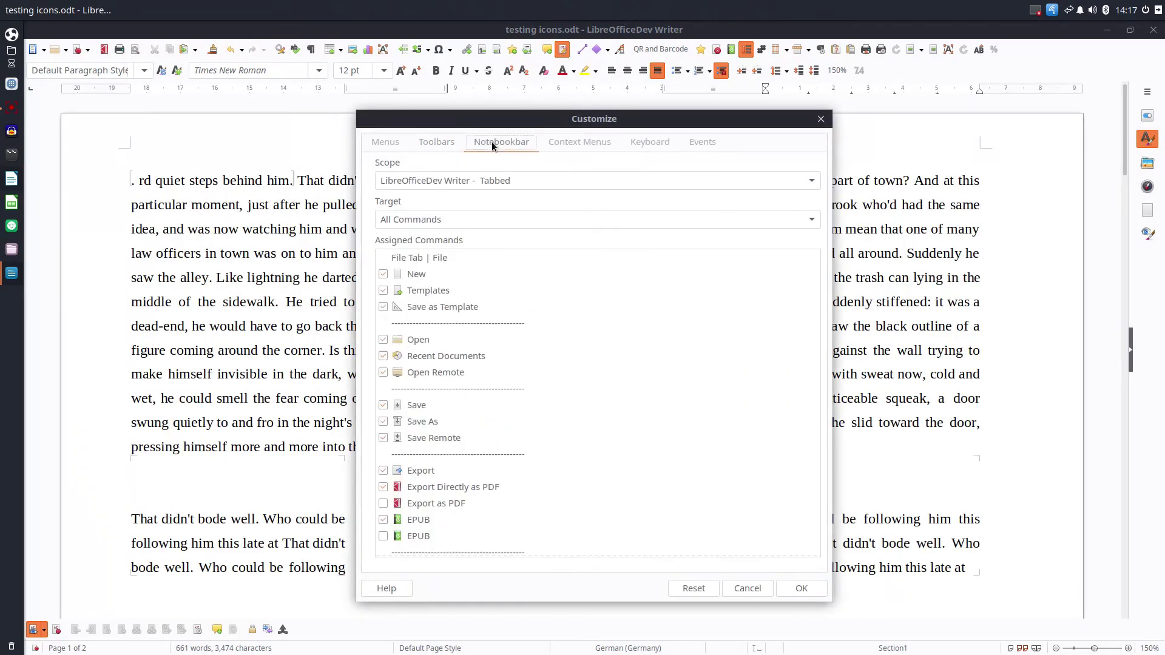
left_click(582, 142)
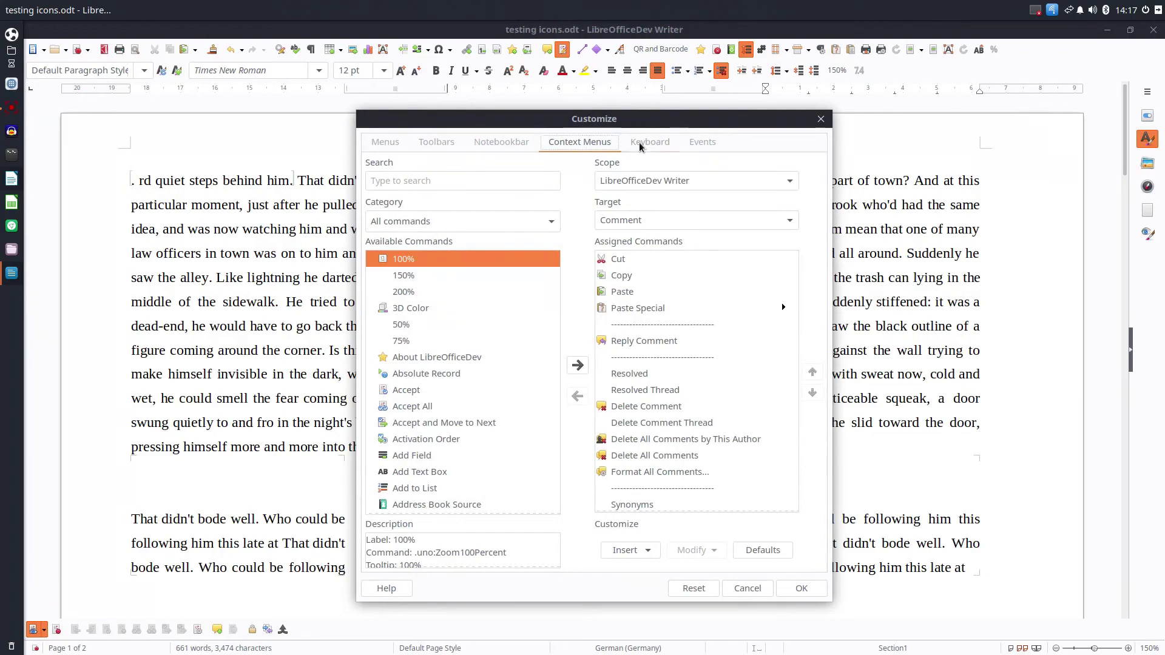
left_click(643, 141)
left_click(685, 143)
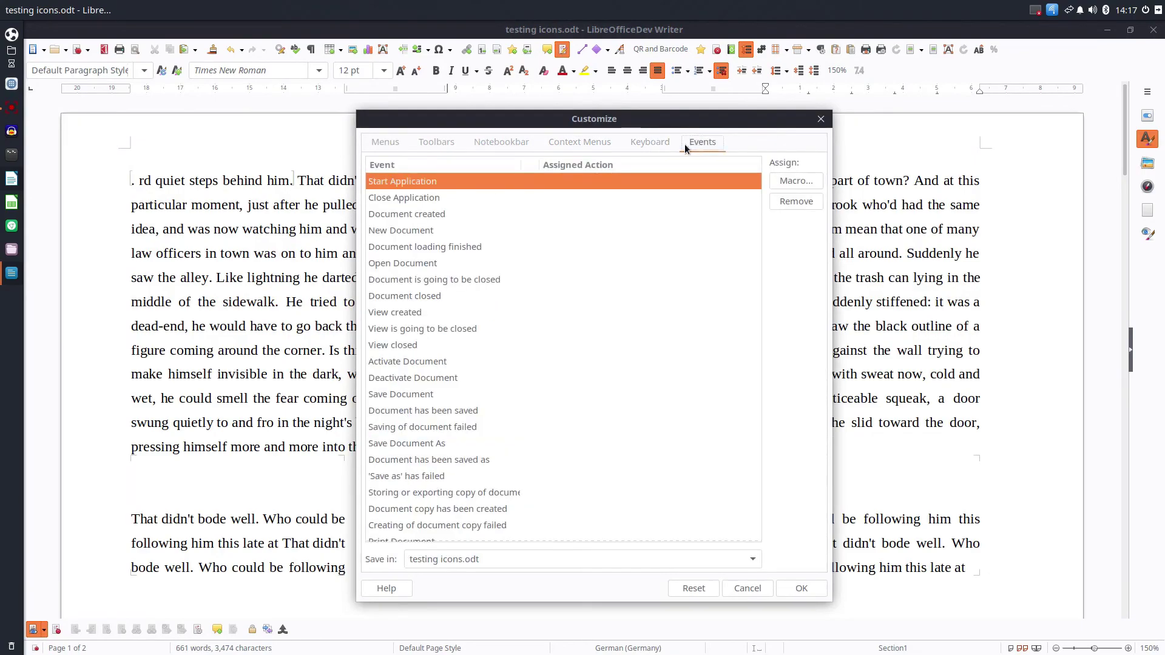
left_click(369, 141)
scroll(536, 276, "down", 7)
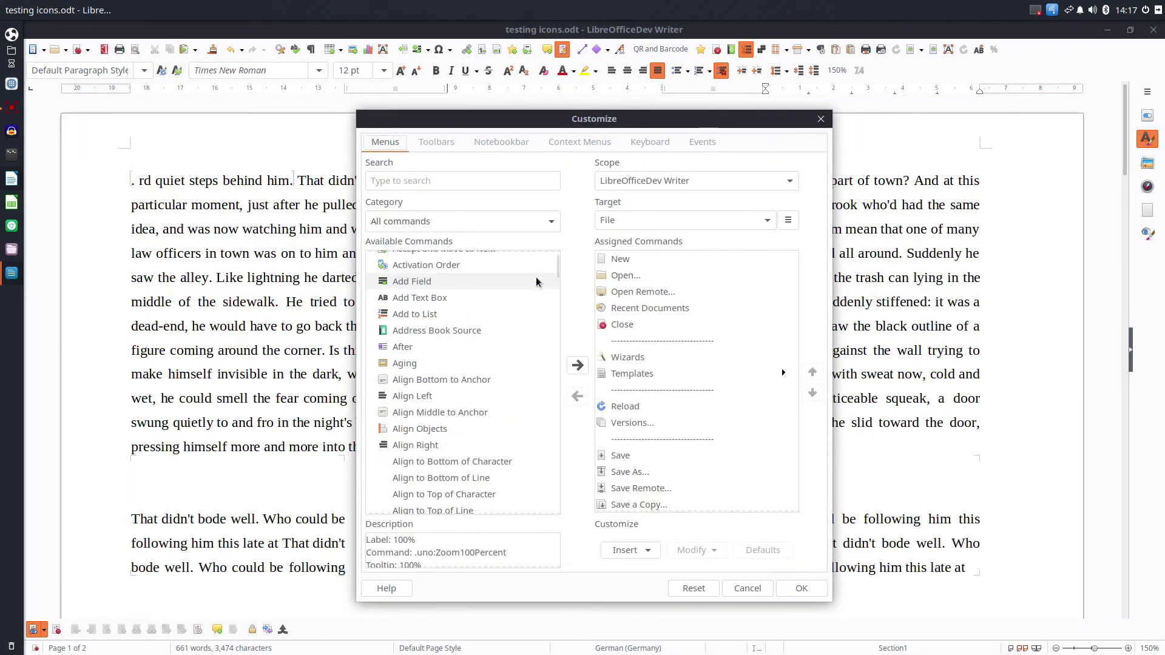